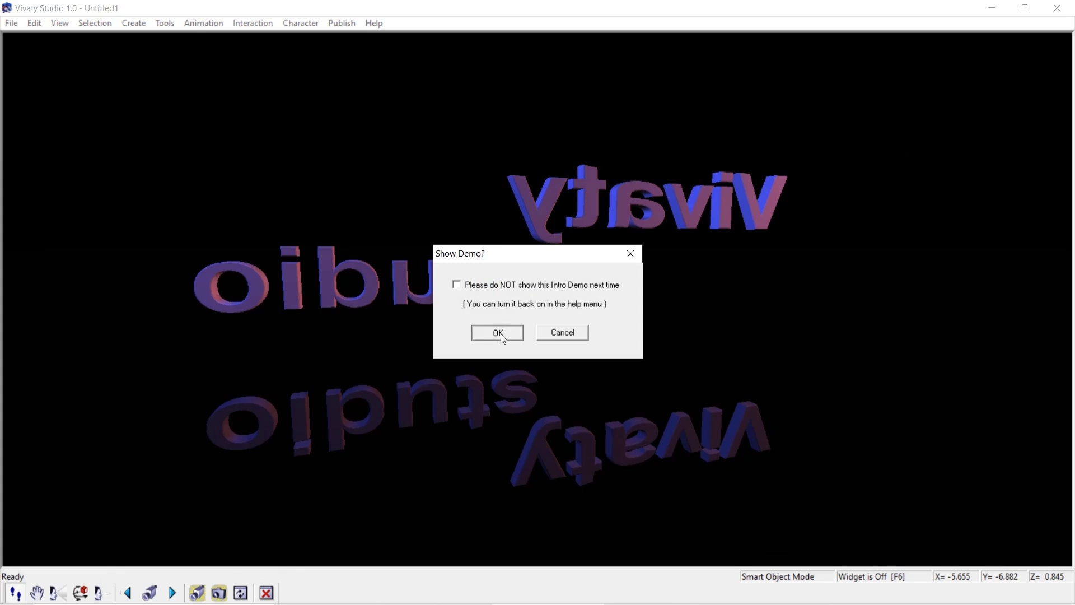
- Dismiss the intro demo prompt and add a NavigationInfo node in the Iso view with its translation zeroed
left_click(500, 333)
left_click(627, 390)
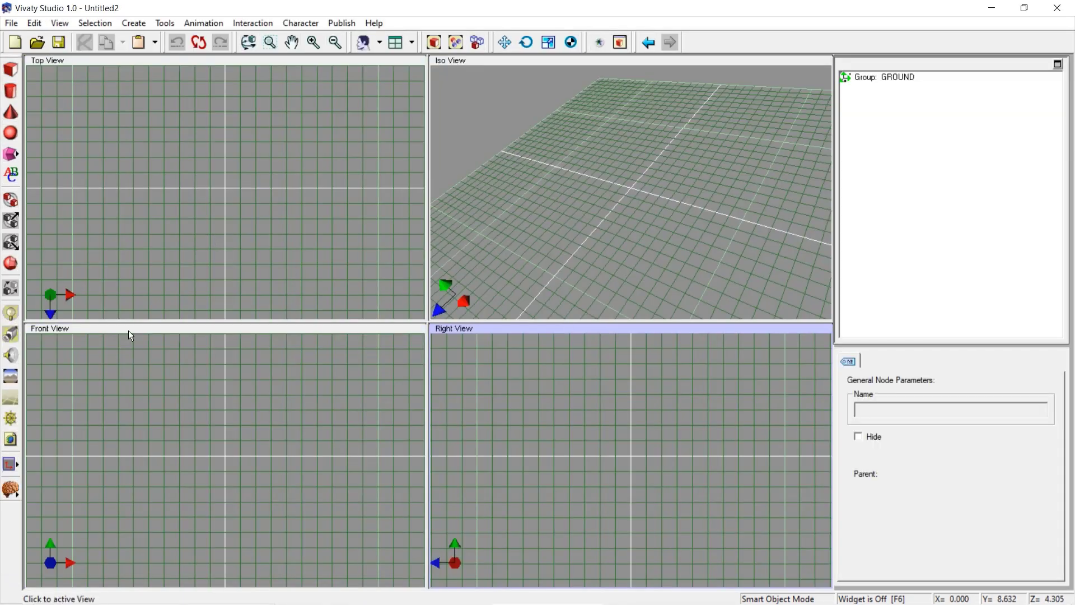
left_click(14, 416)
left_click(616, 190)
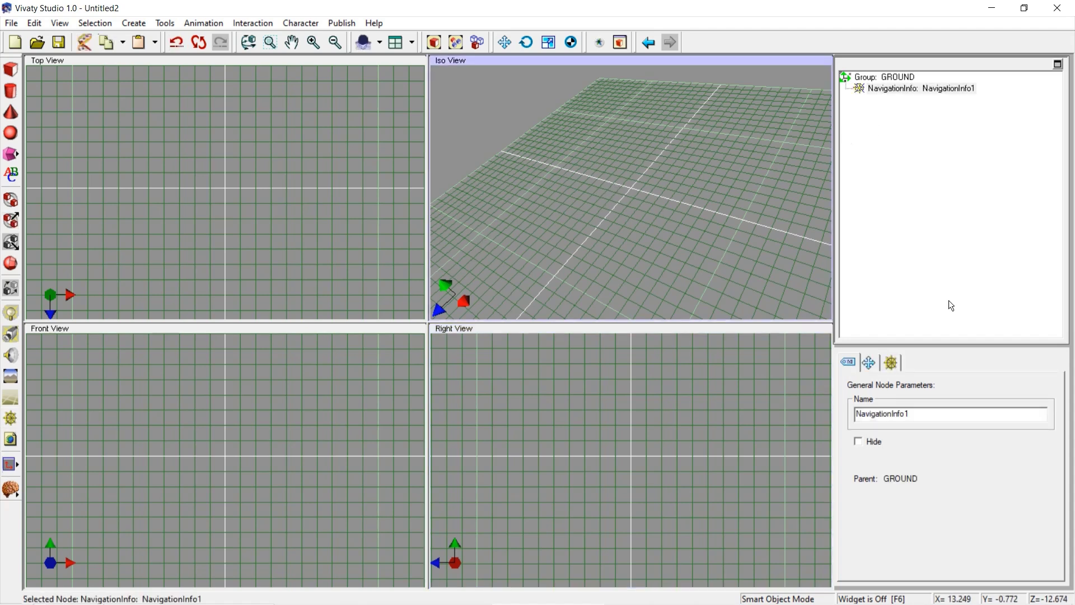
left_click(869, 361)
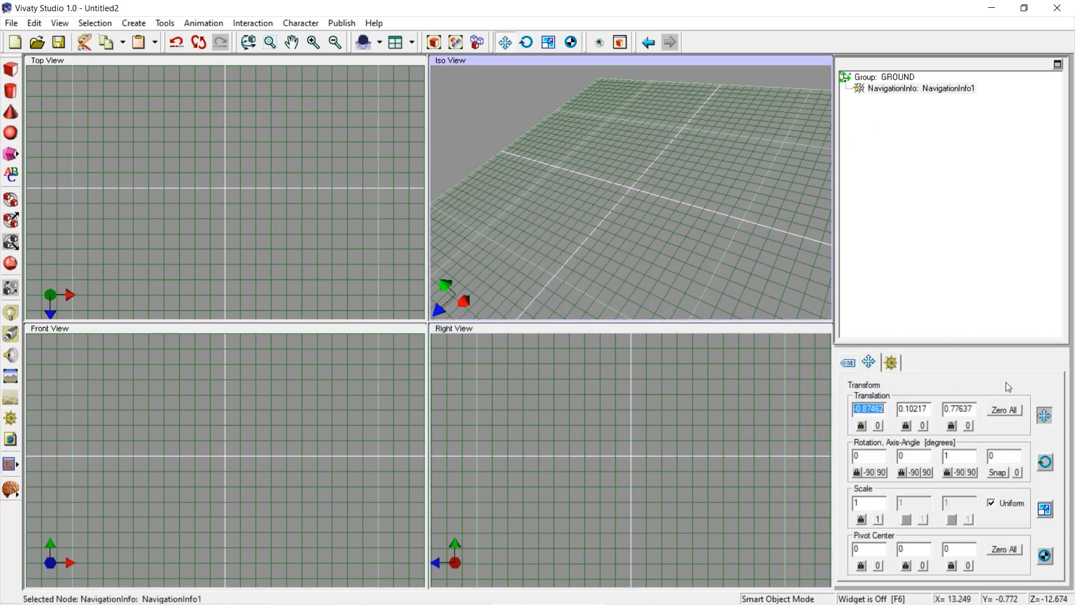
left_click(1010, 411)
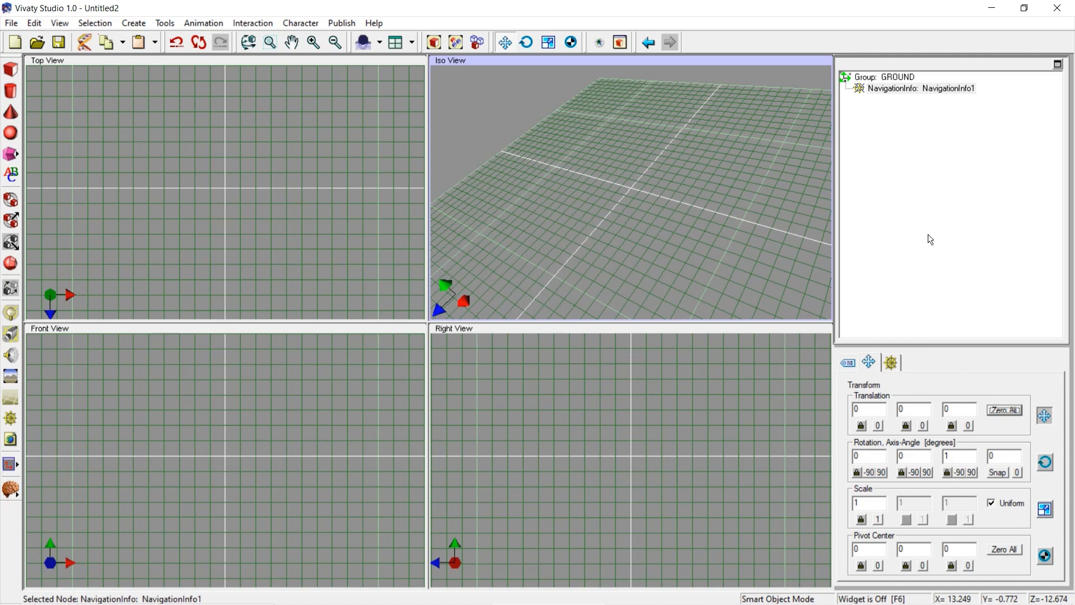
- Configure the NavigationInfo node's available navigation types to allow only WALK, disabling ANY
left_click(895, 363)
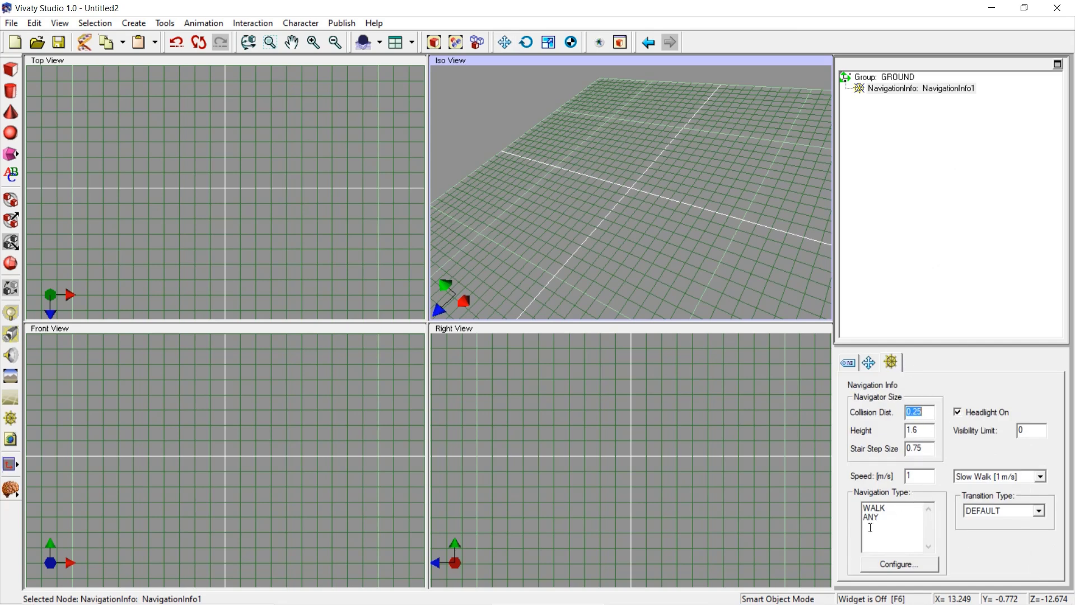
left_click(905, 564)
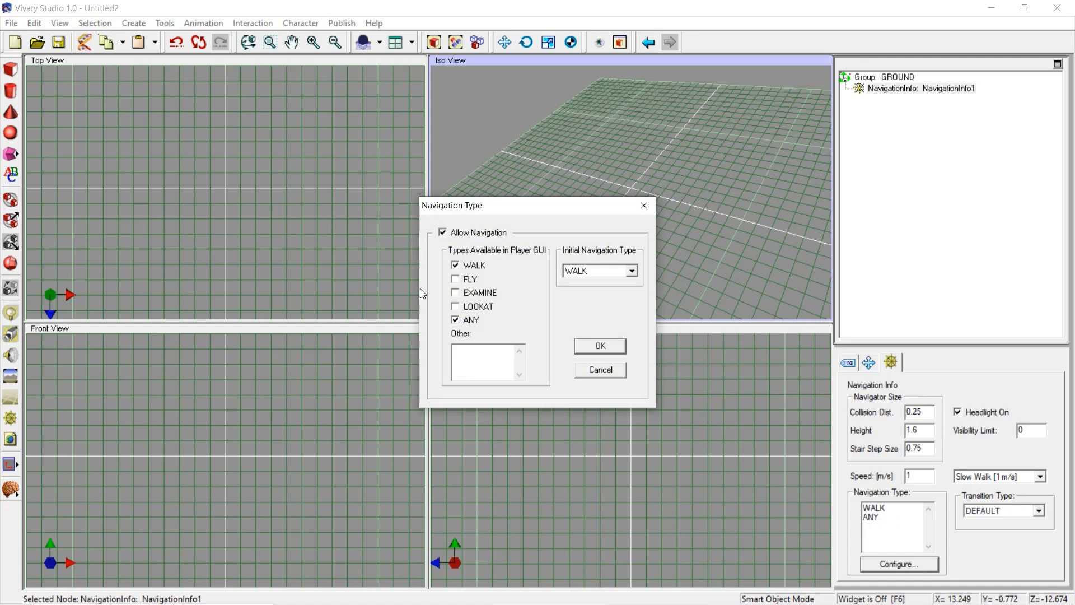
left_click(463, 320)
left_click(606, 347)
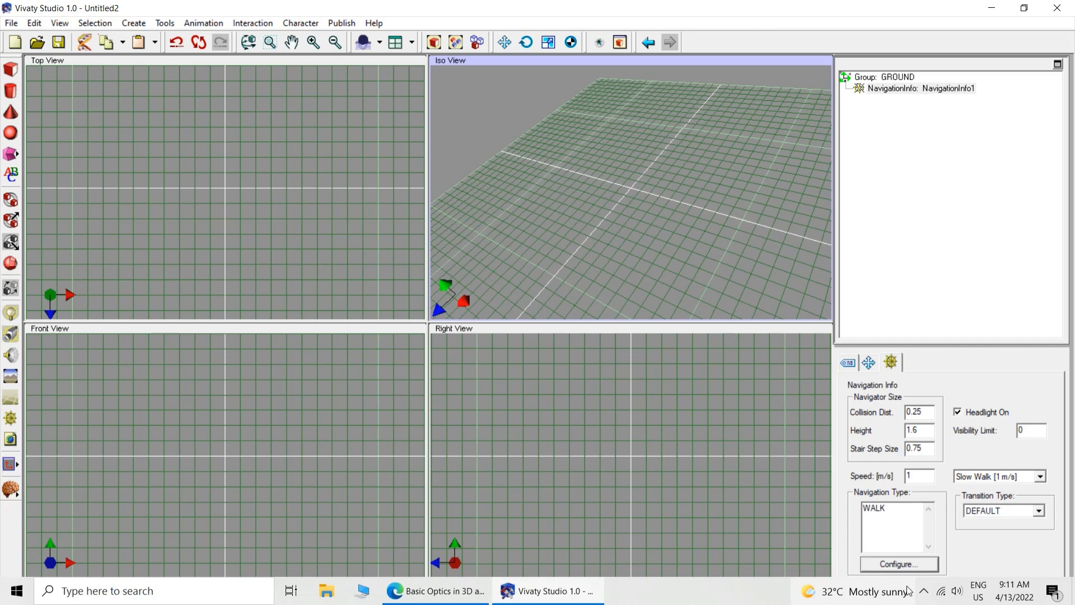
left_click(924, 592)
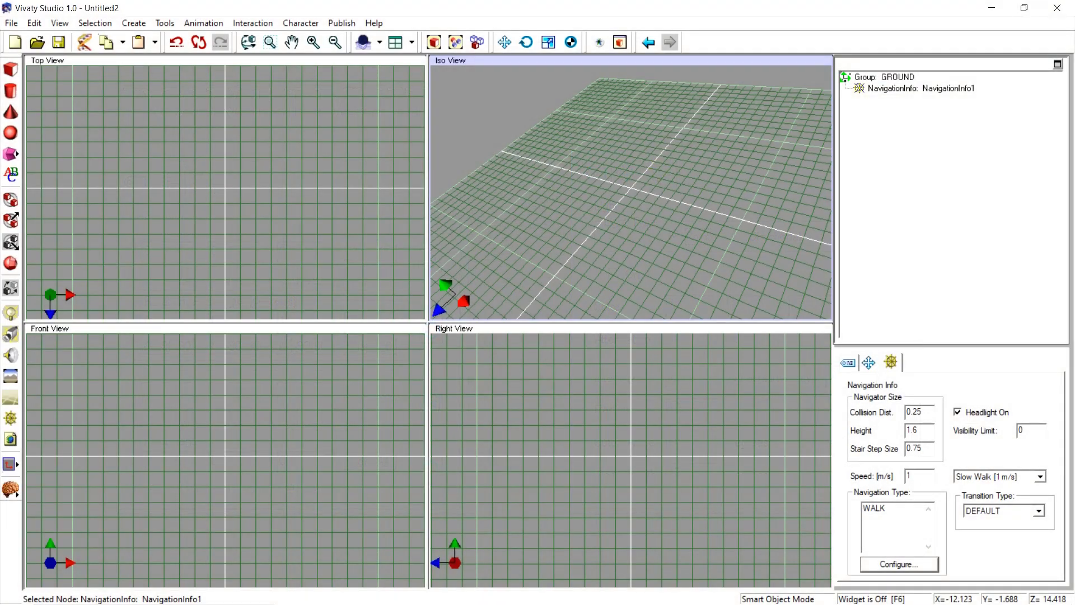
- Add a light node in the Iso view with its translation zeroed and its light type set to Point
left_click(11, 312)
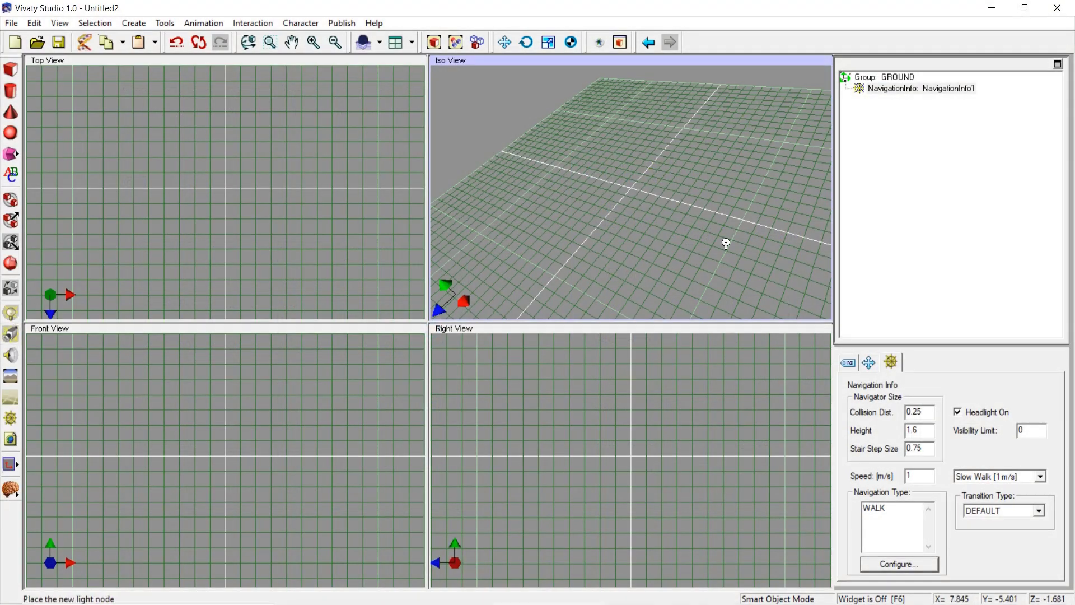
left_click(635, 195)
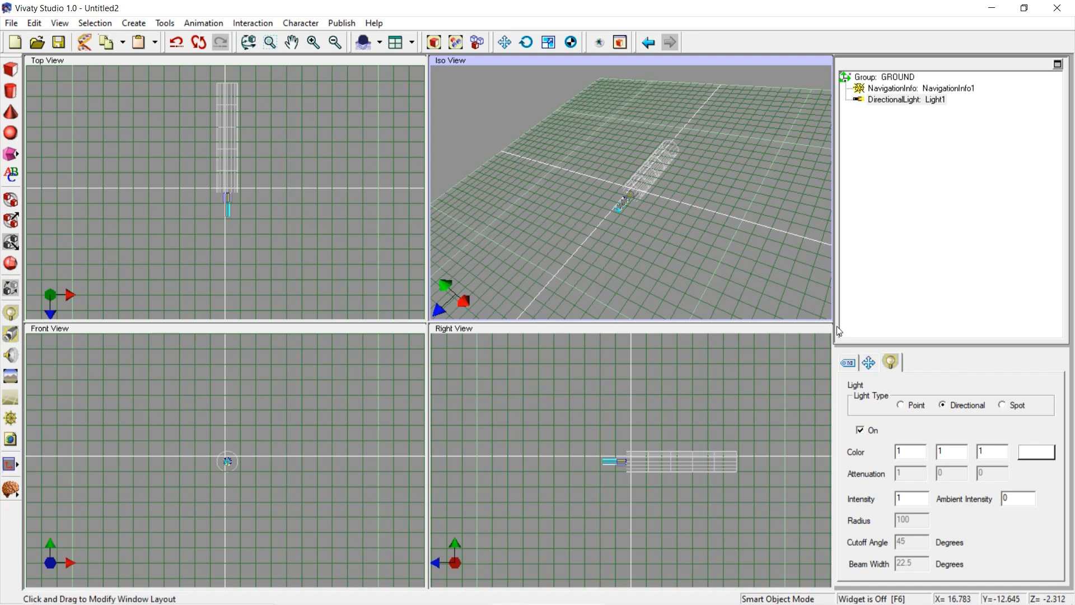
left_click(871, 363)
left_click(1000, 409)
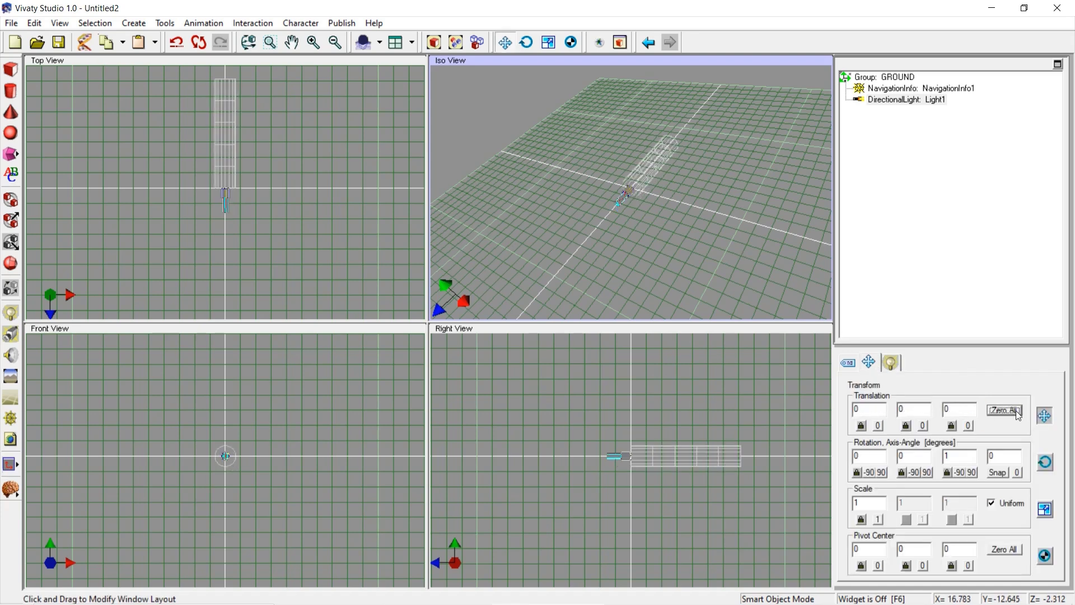
left_click(891, 361)
left_click(920, 411)
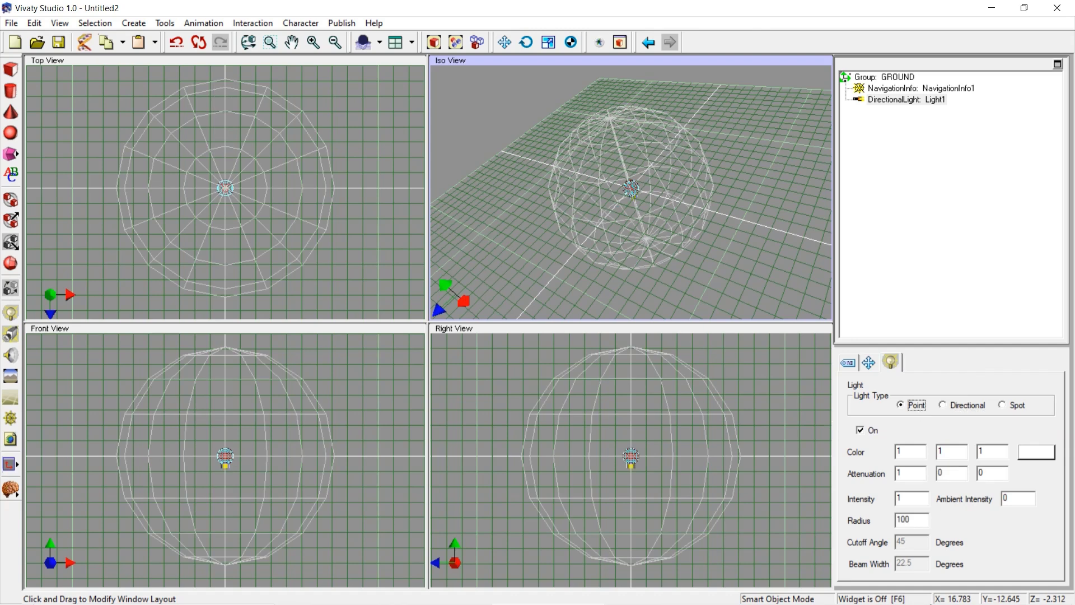
left_click(922, 598)
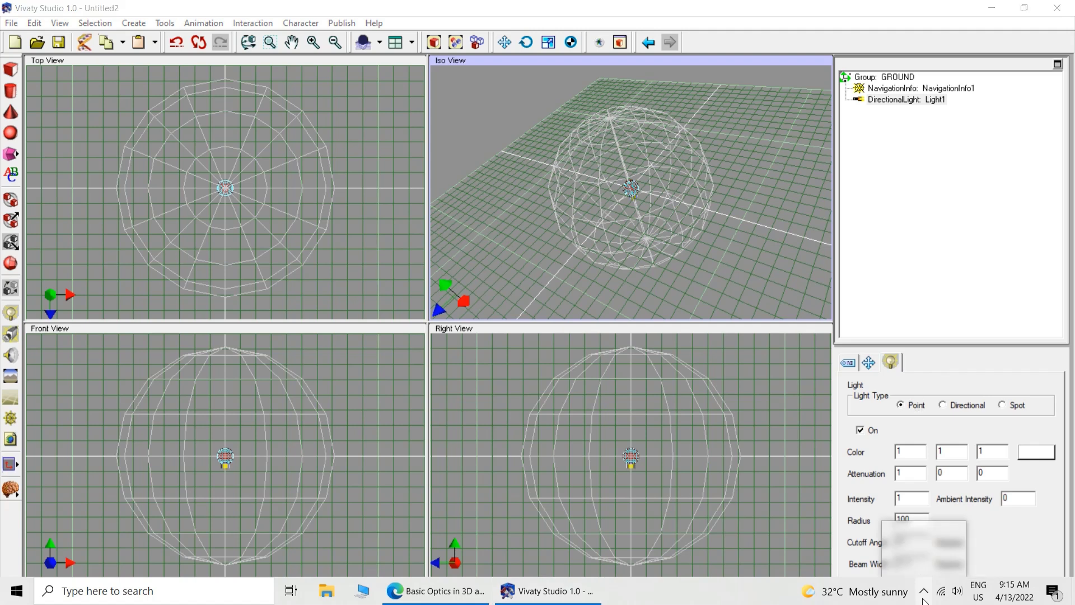
left_click(806, 538)
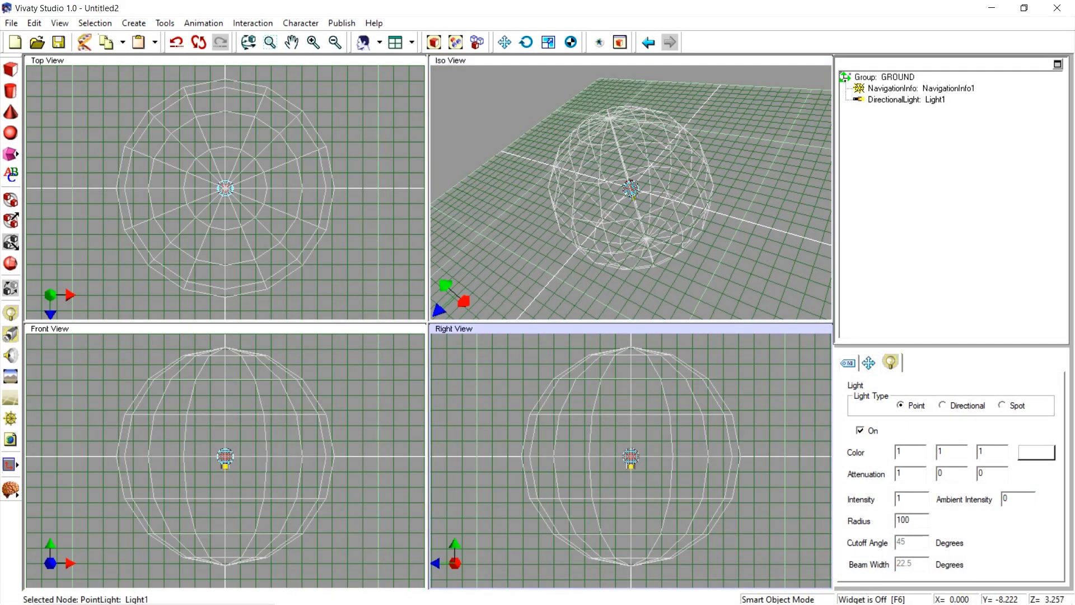
- Add a group node in the Iso view and zero all of its translation values
left_click(12, 217)
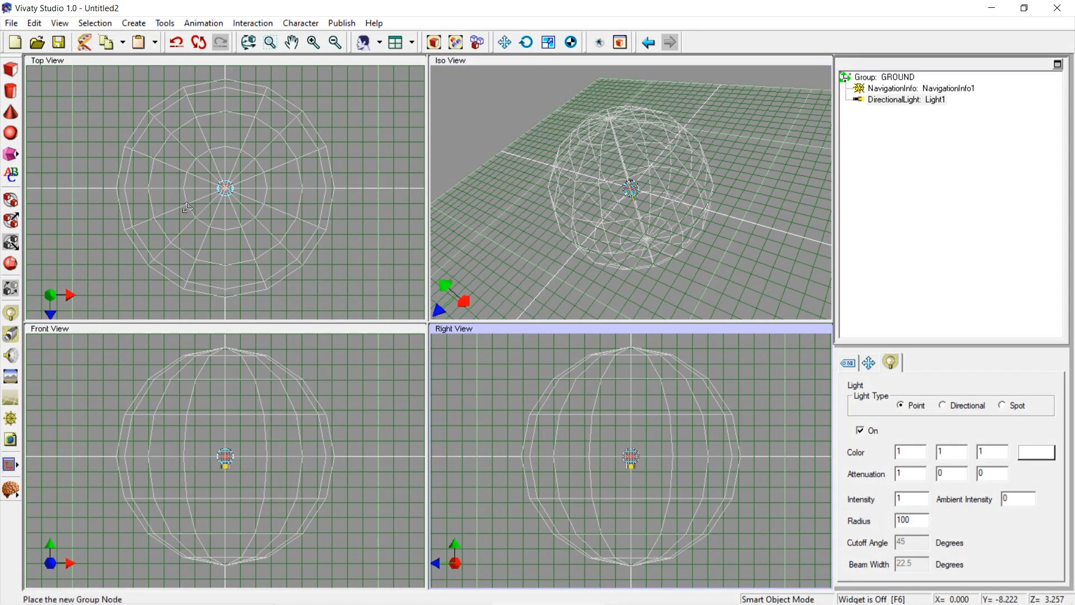
left_click(711, 212)
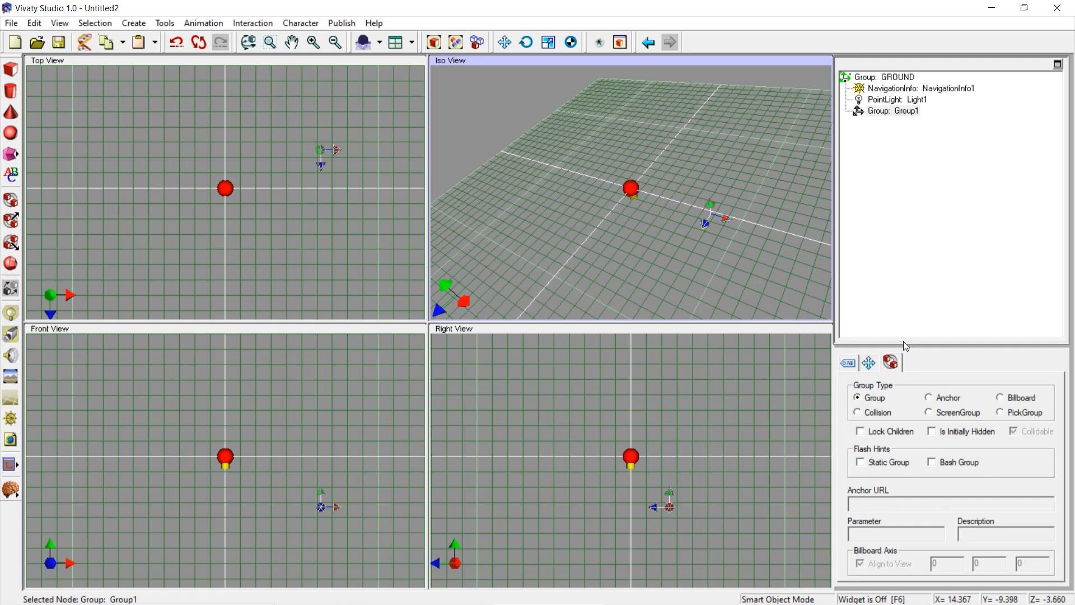
left_click(869, 364)
left_click(1012, 410)
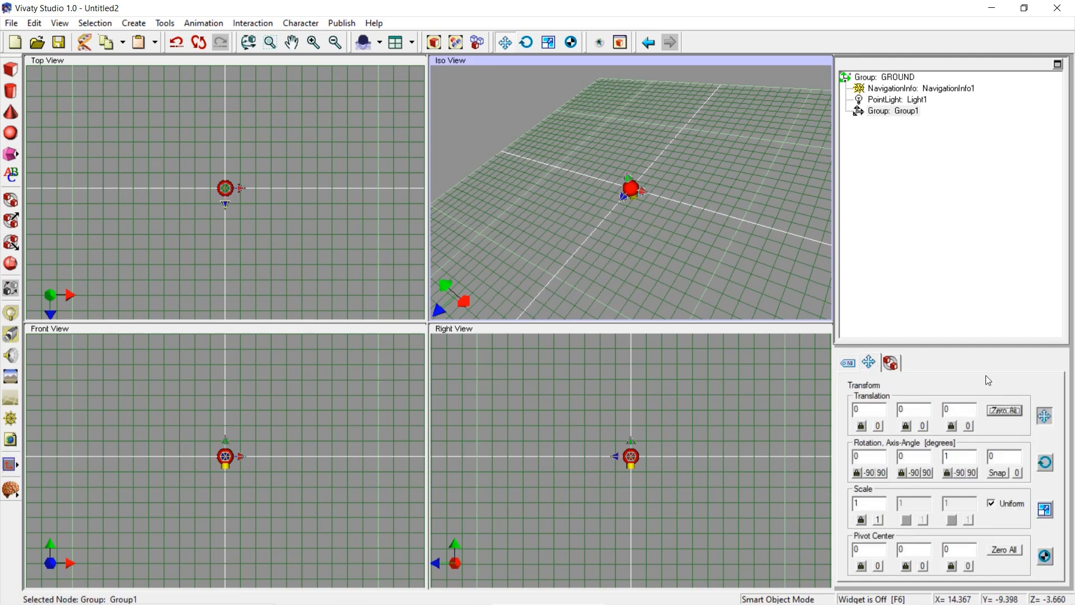
left_click_drag(878, 115, 896, 101)
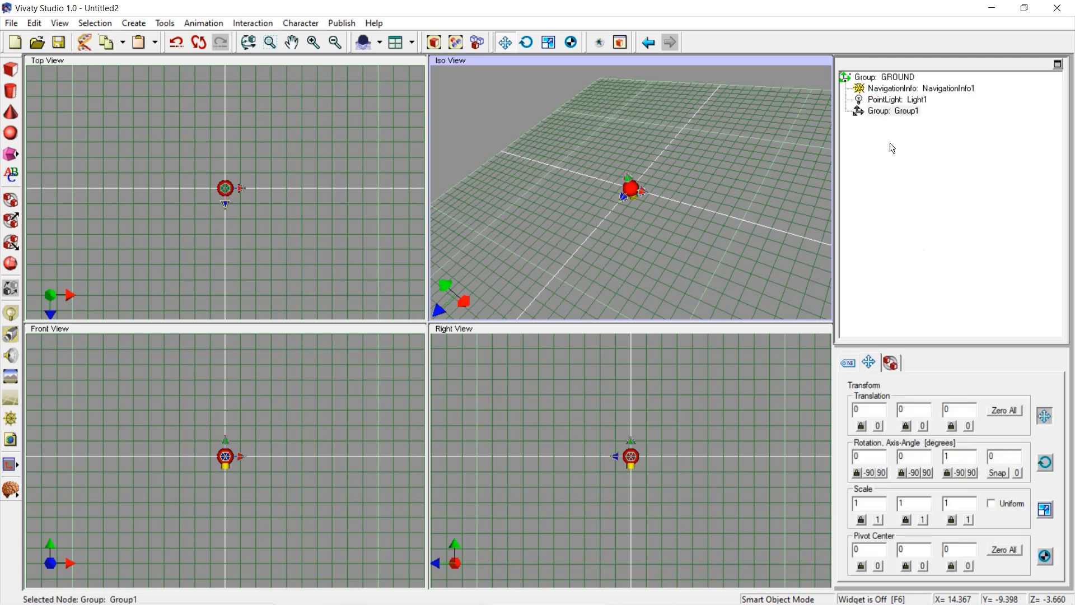
left_click_drag(895, 100, 892, 115)
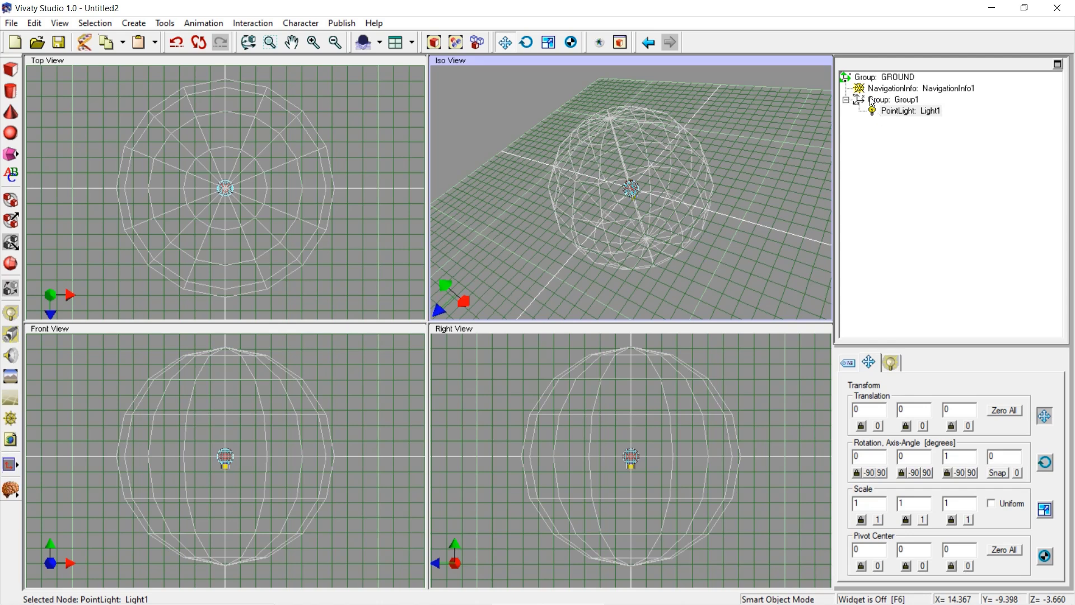
mouse_move(894, 112)
left_mouse_down()
mouse_move(894, 94)
mouse_move(899, 121)
mouse_move(896, 99)
mouse_move(911, 110)
left_mouse_up()
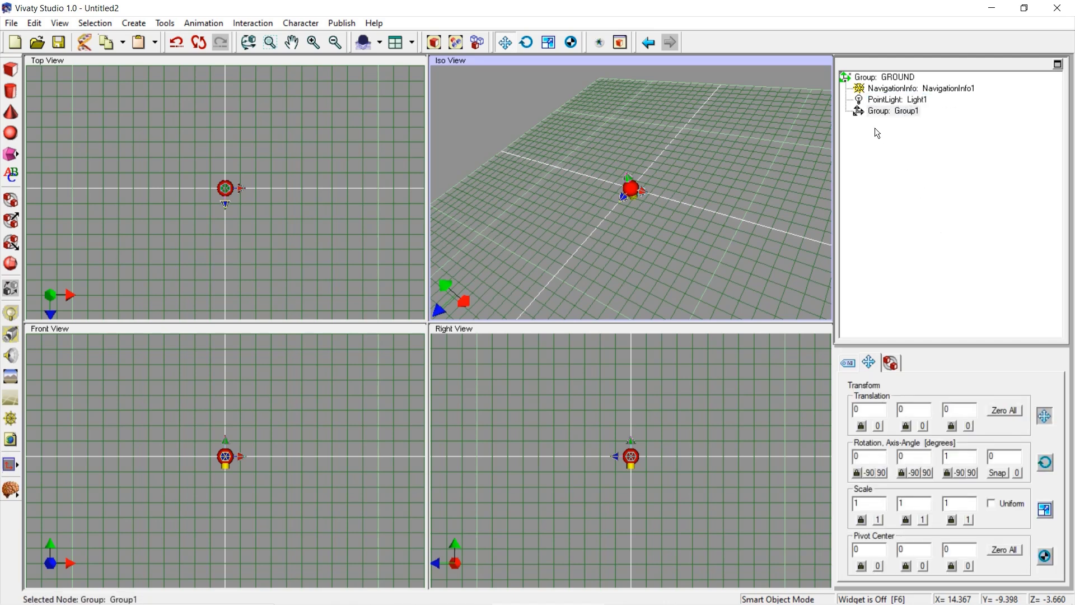
- Nest the PointLight and NavigationInfo nodes under Group1 in the scene hierarchy
left_click_drag(875, 114, 952, 112)
left_click(900, 90)
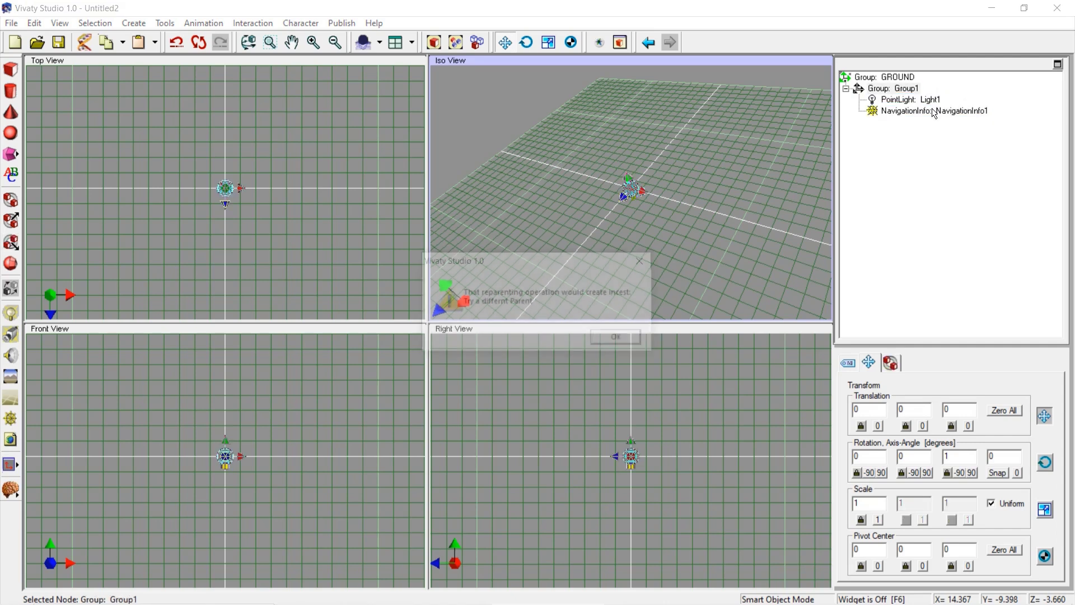
left_click(609, 342)
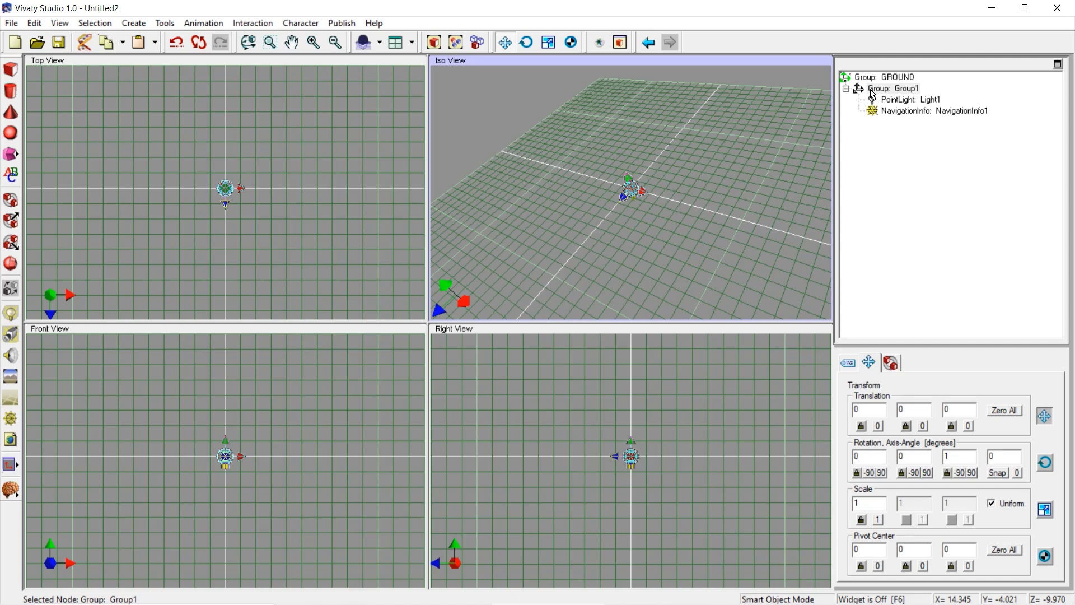
left_click_drag(873, 91, 876, 127)
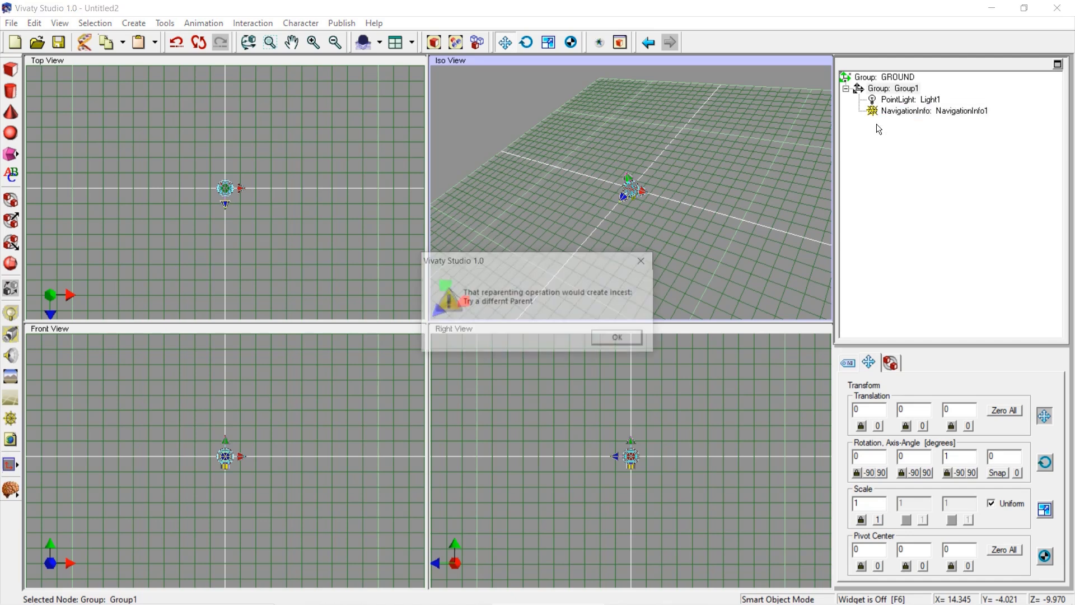
left_click(621, 338)
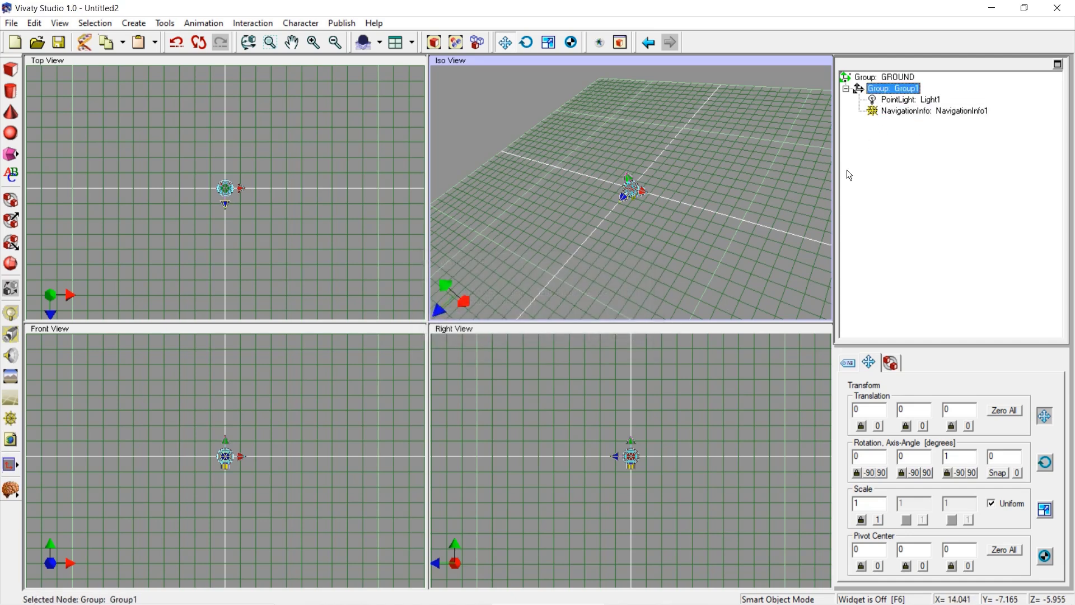
- Add a second group node, nest it under Group1 and zero all of its translation values
left_click(11, 199)
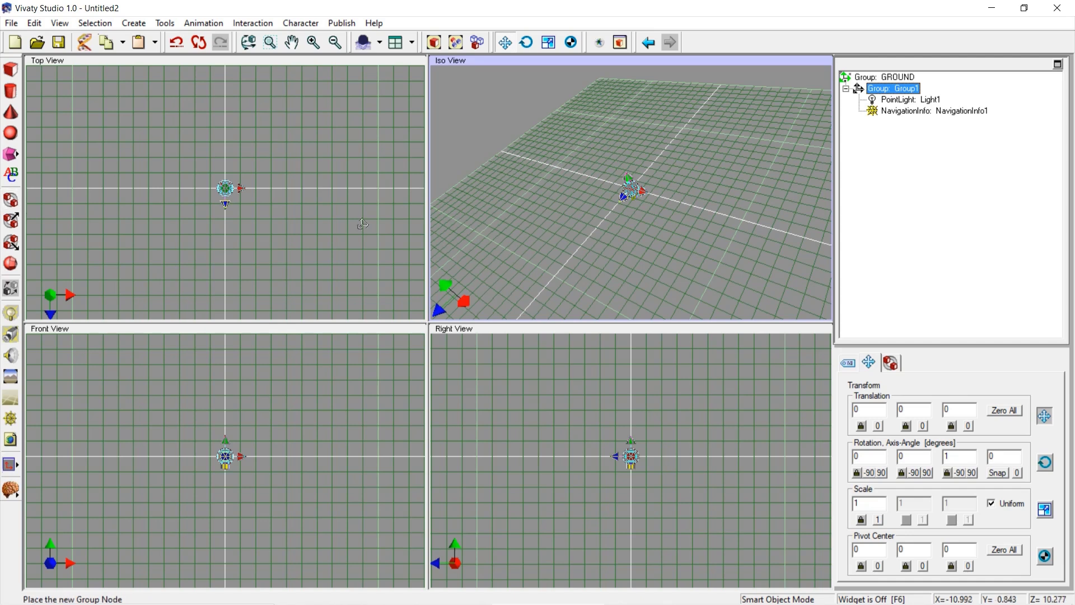
left_click(662, 186)
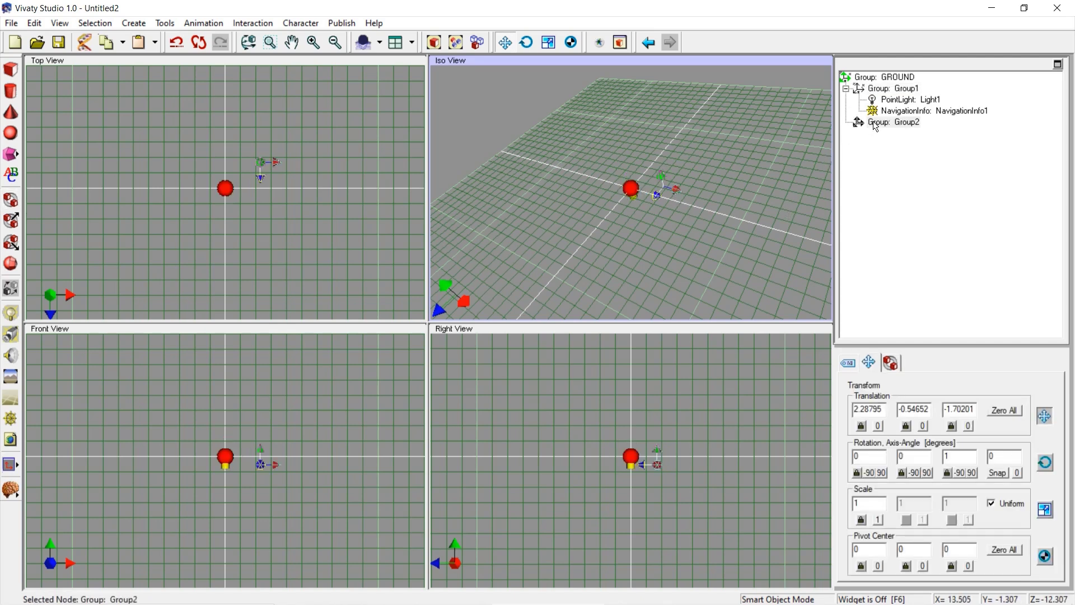
left_click_drag(893, 122, 928, 107)
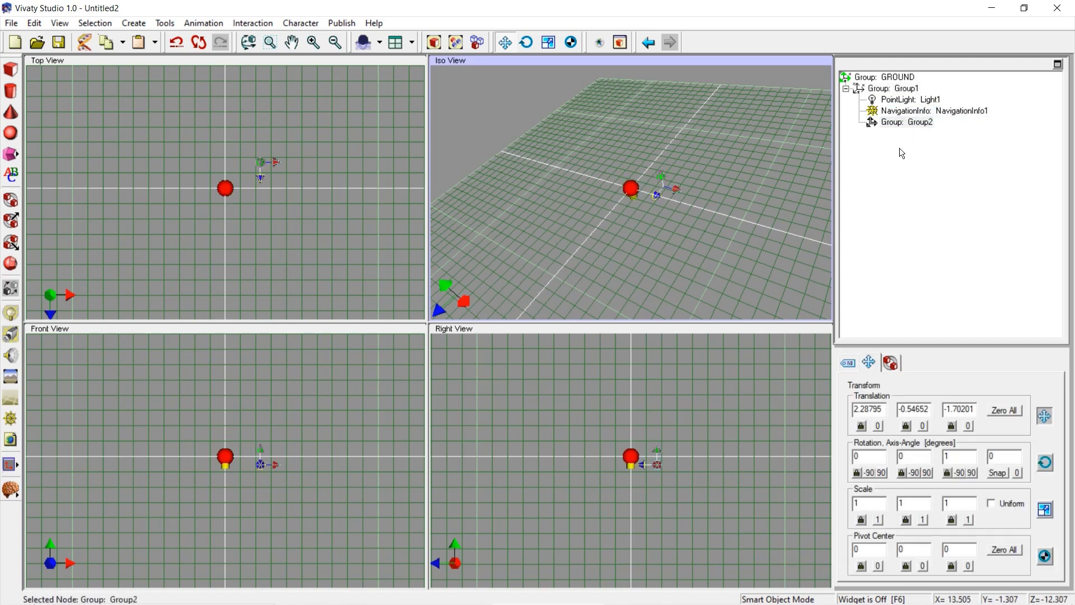
left_click(913, 144)
left_click(1005, 413)
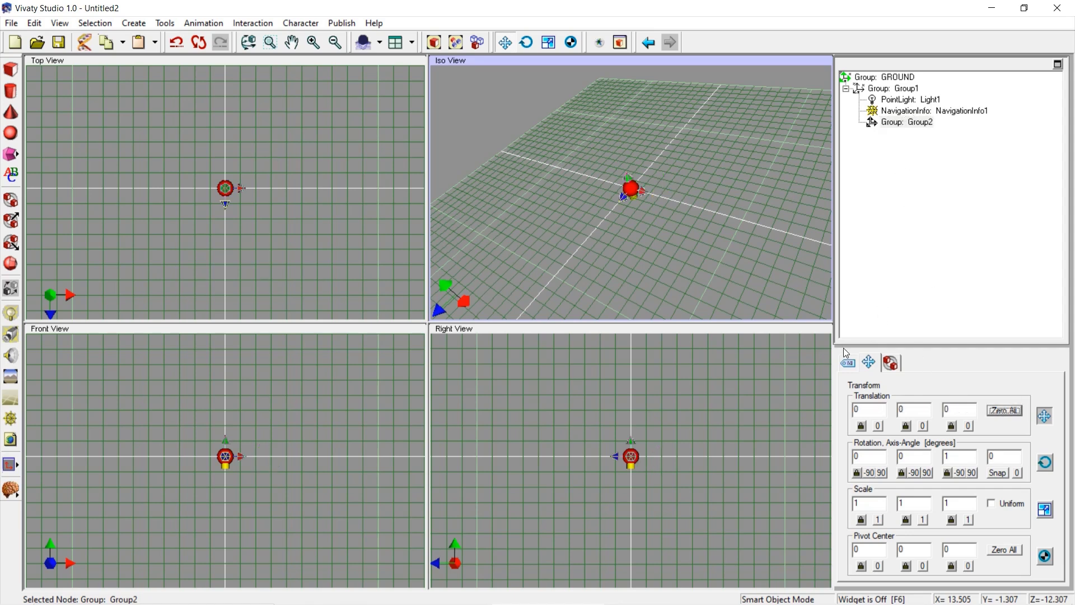
- Rename the group nested under Group1 as New Trinkets and deselect it
left_click(854, 363)
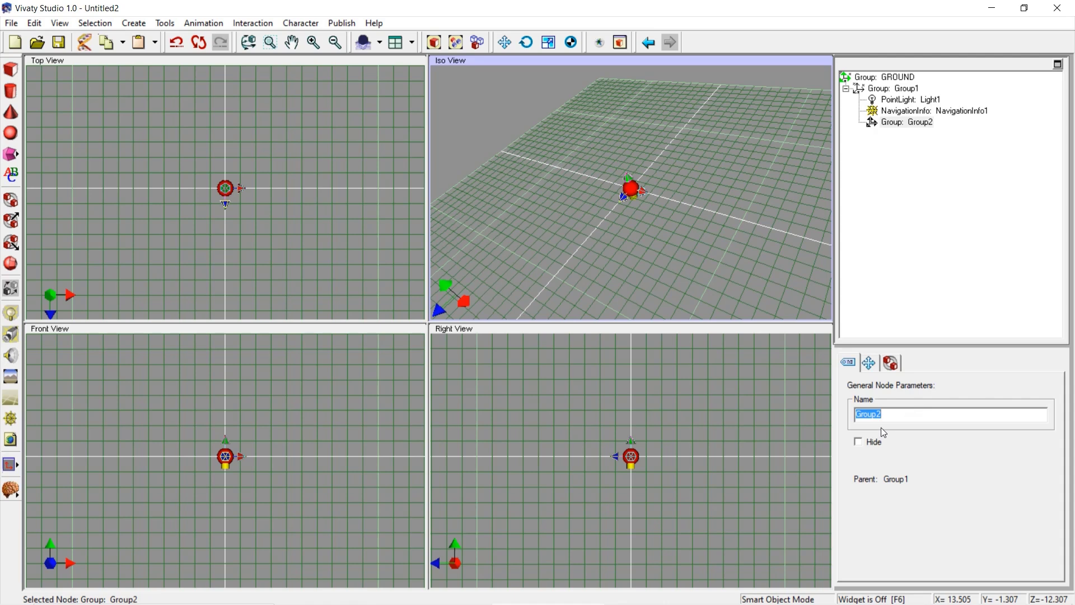
left_click(893, 416)
left_click_drag(893, 416, 852, 417)
type("New Trinkets")
key("Return")
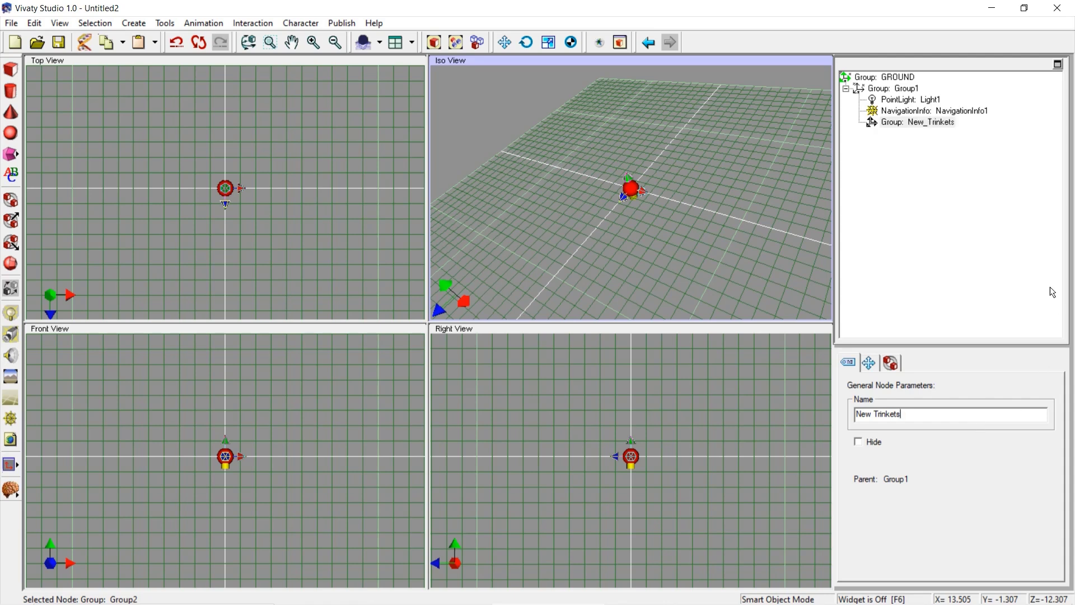
left_click(790, 218)
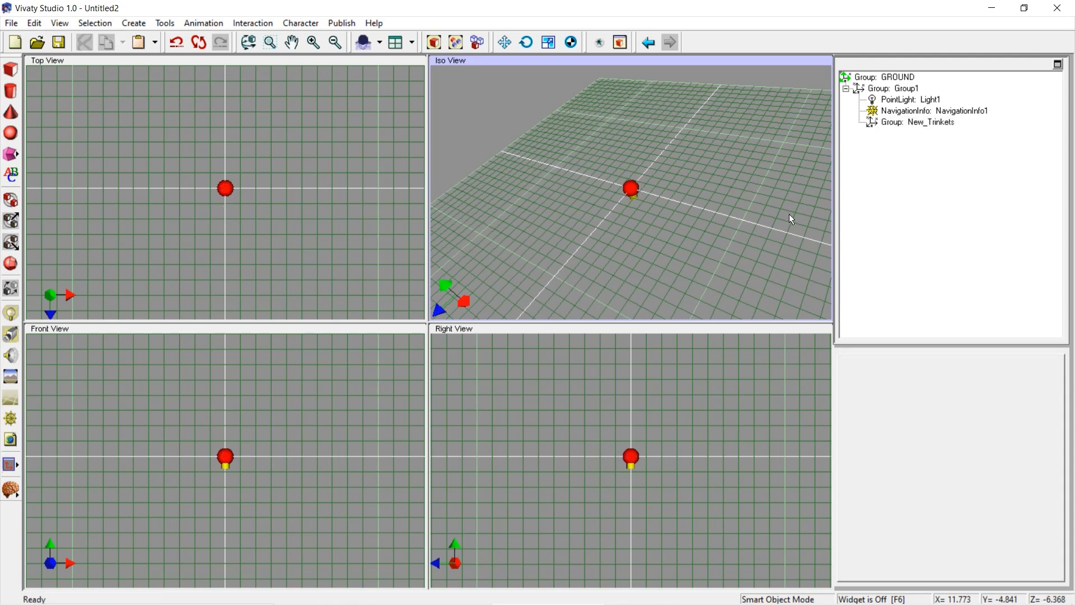
- Add another group node in the Iso view and nest it inside the New_Trinkets group
left_click(913, 125)
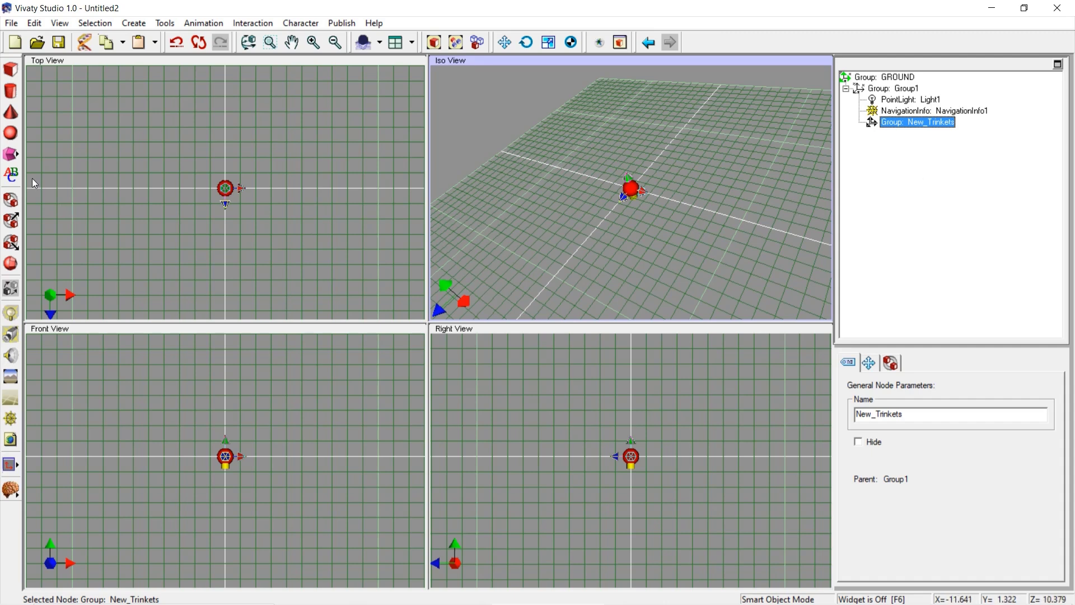
left_click(11, 199)
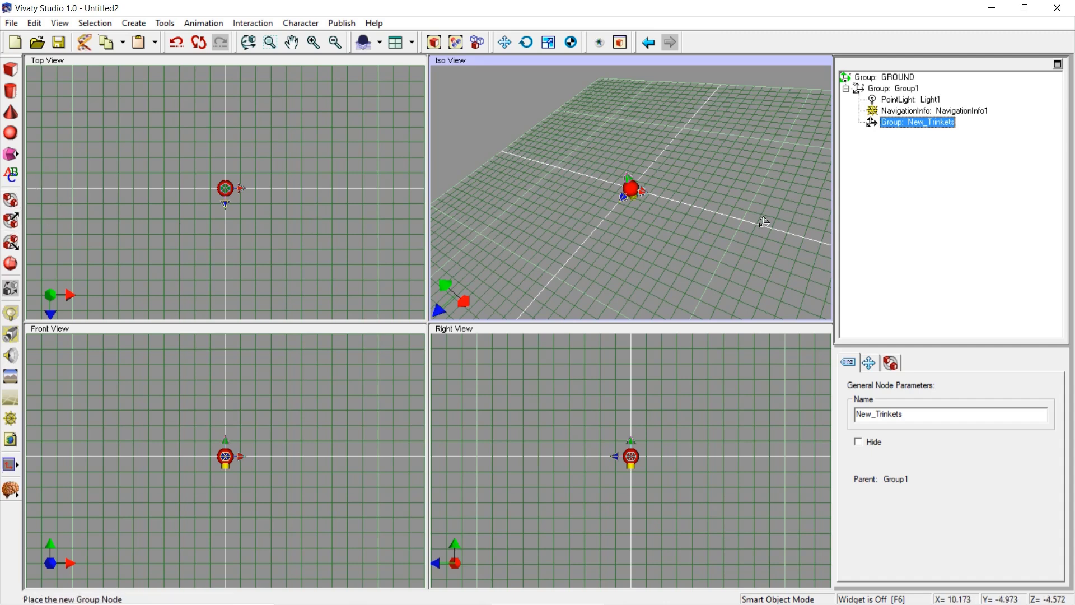
left_click(671, 196)
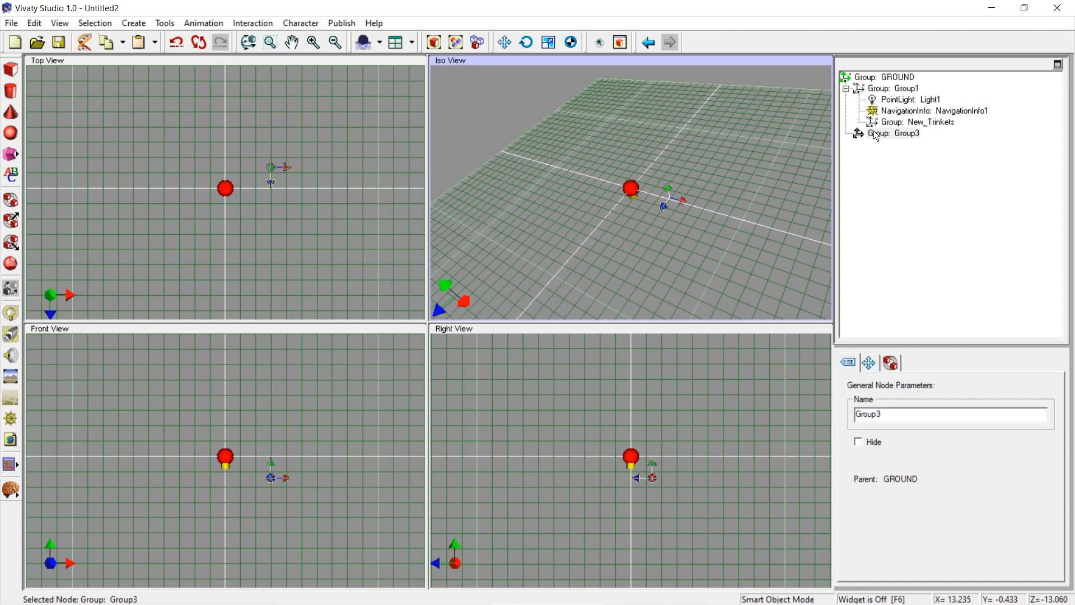
left_click_drag(874, 134, 928, 129)
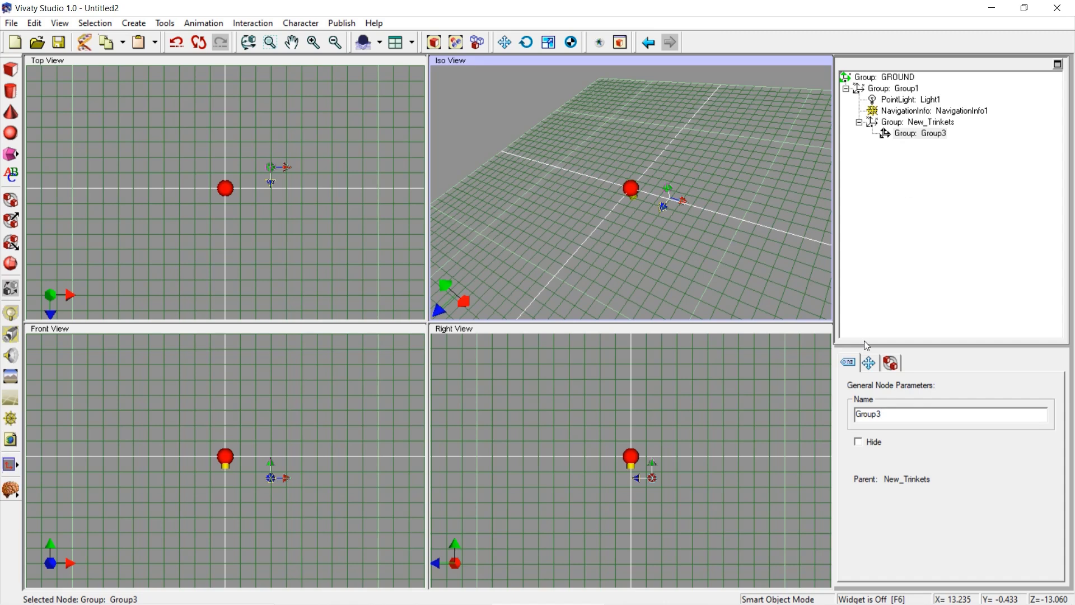
- Zero the translation of the group nested inside New_Trinkets, rename it TRINKETS and deselect it
left_click(869, 364)
left_click(1004, 412)
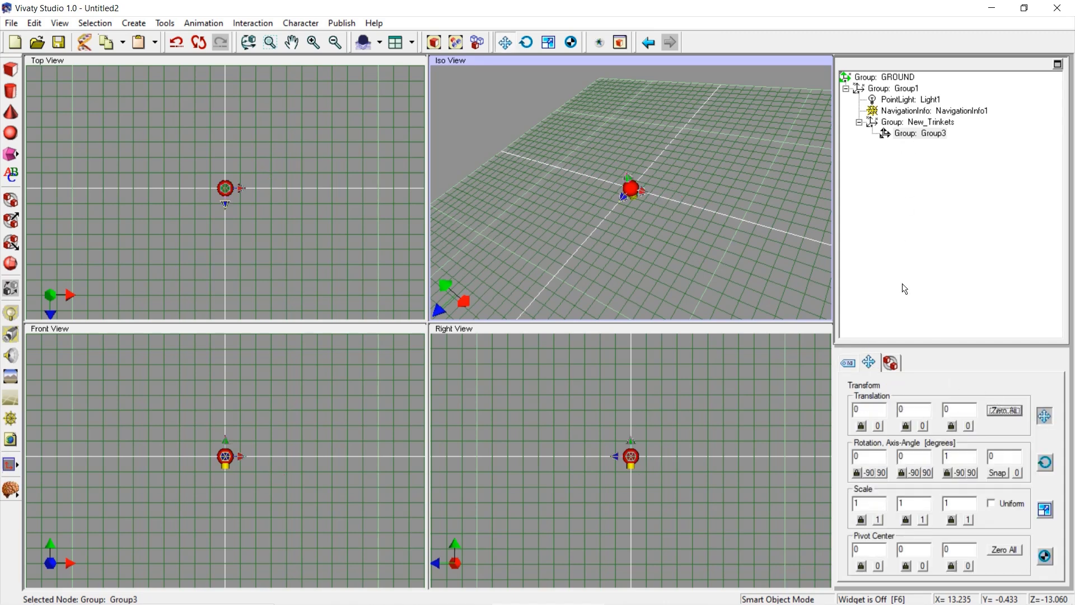
left_click(847, 362)
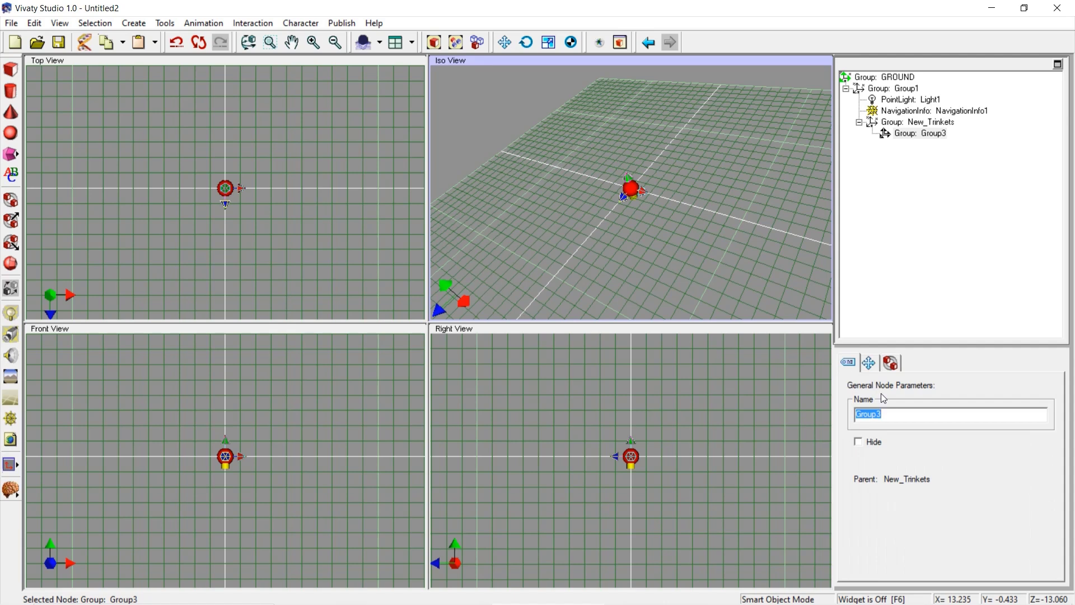
left_click(889, 413)
type("tri")
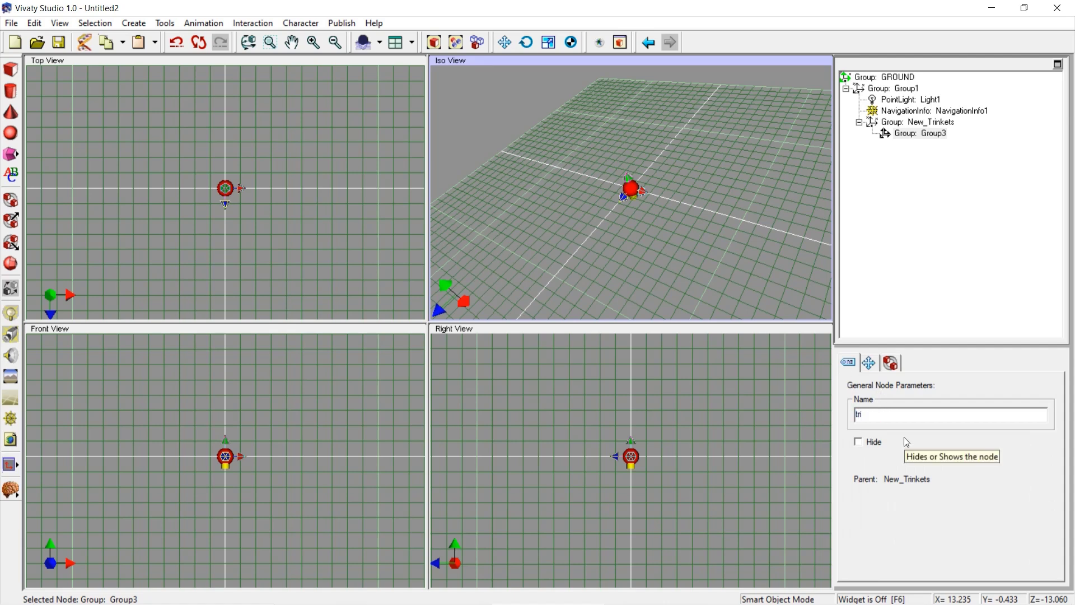
type("nkets")
key("BackSpace")
key("BackSpace")
key("BackSpace")
key("BackSpace")
key("BackSpace")
key("BackSpace")
key("BackSpace")
key("BackSpace")
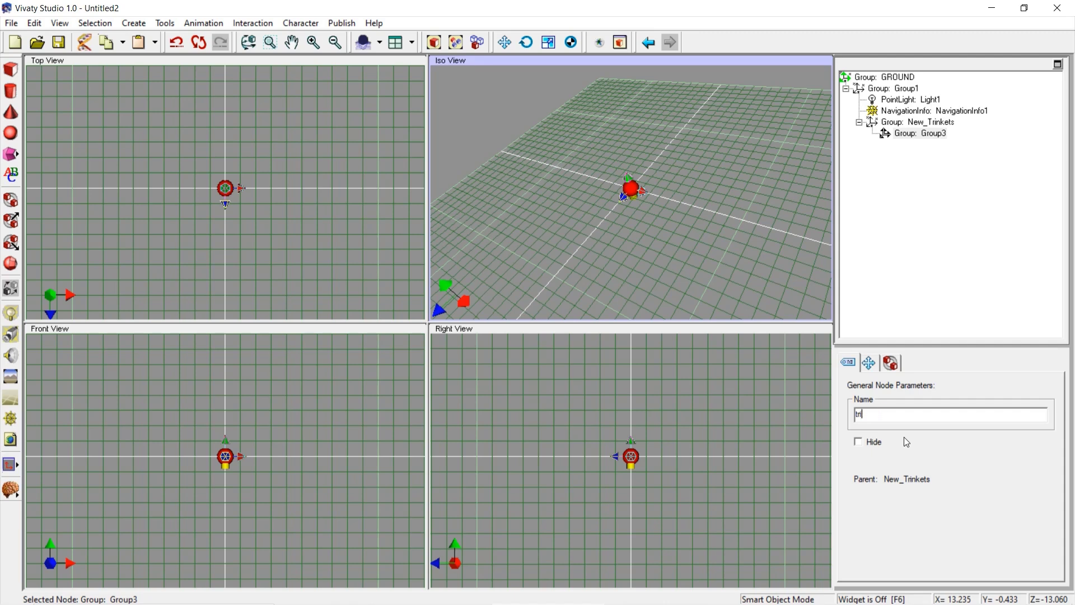
type("TRINKETS")
key("Return")
left_click(781, 169)
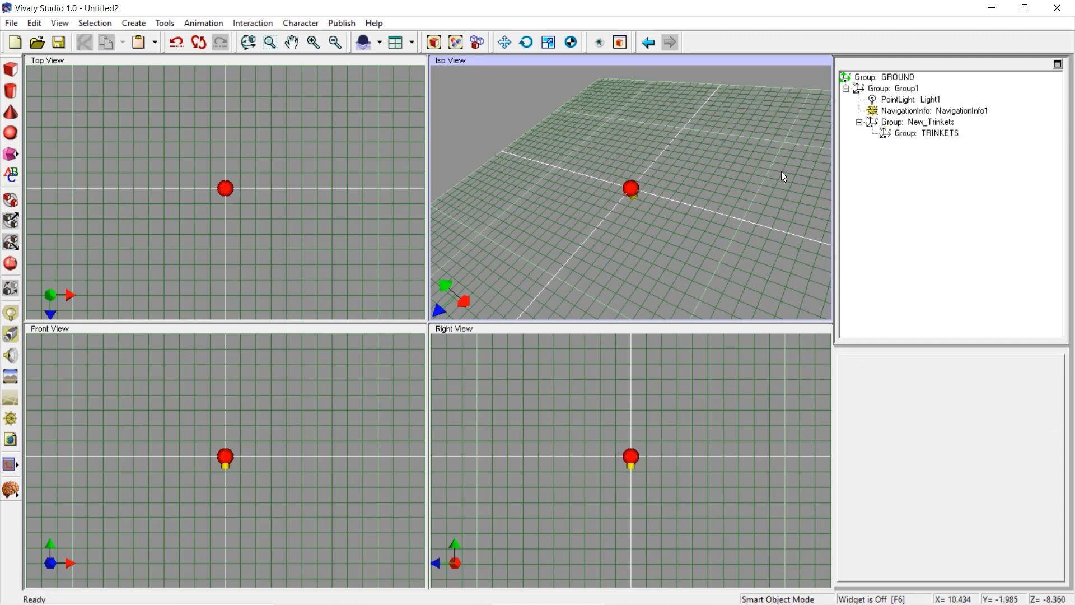
- Add a box in the Iso view with all translation values zeroed and nest it inside the TRINKETS group
left_click(908, 135)
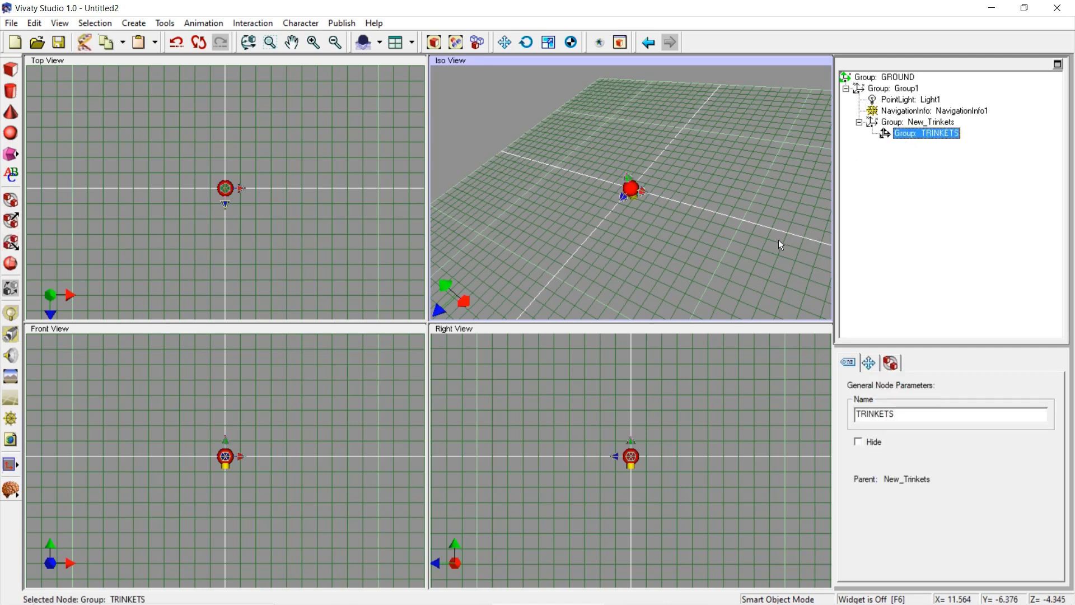
left_click(14, 78)
left_click(672, 219)
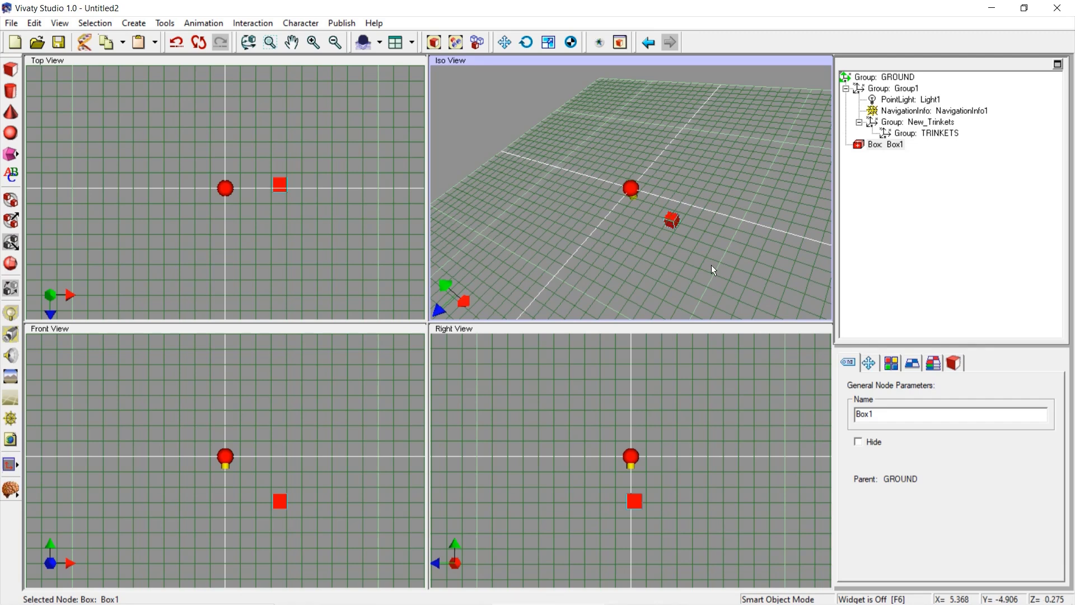
left_click(868, 363)
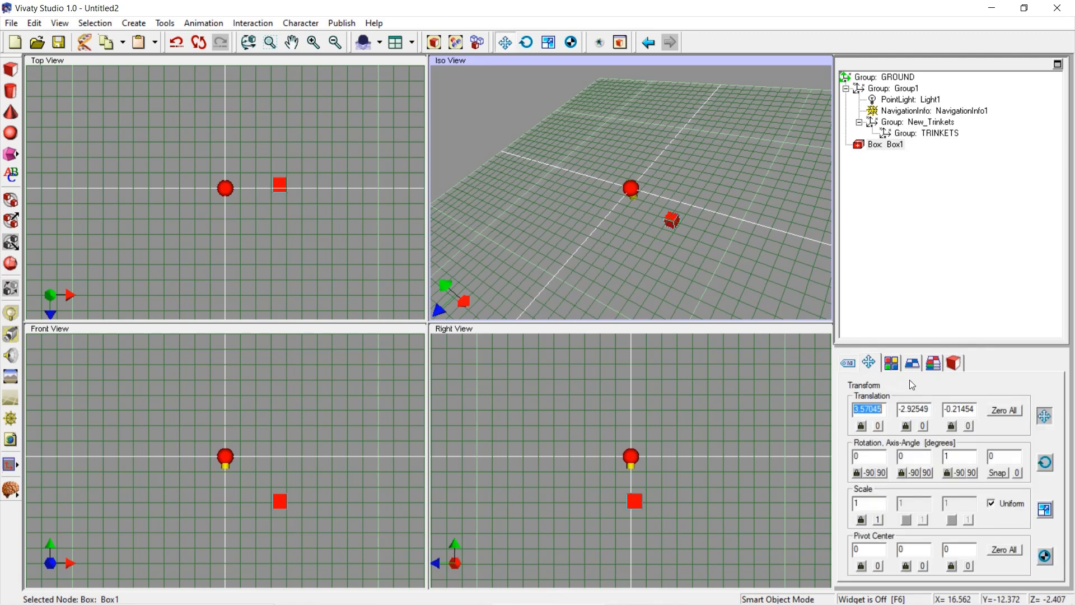
left_click(1004, 410)
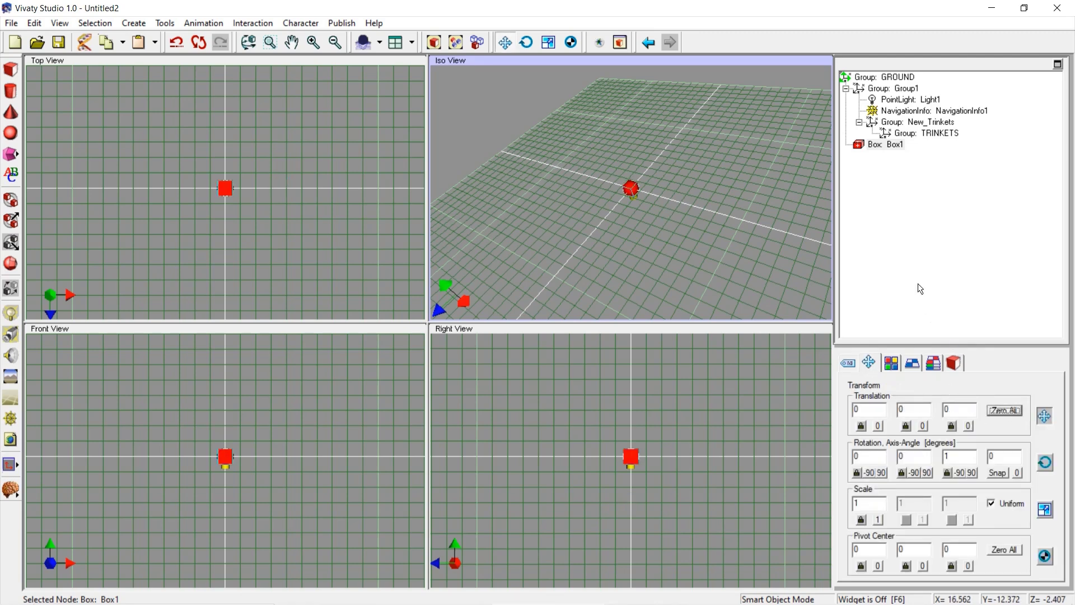
left_click_drag(886, 145, 923, 142)
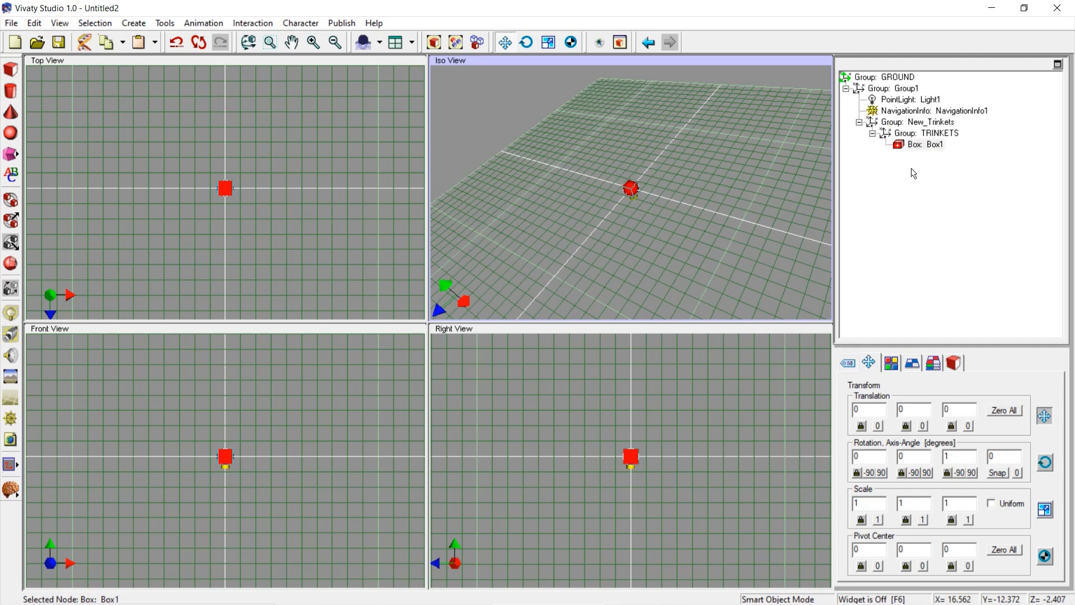
- Add a sphere, nest it inside the TRINKETS group and zero all of its translation values
left_click(11, 133)
left_click(663, 218)
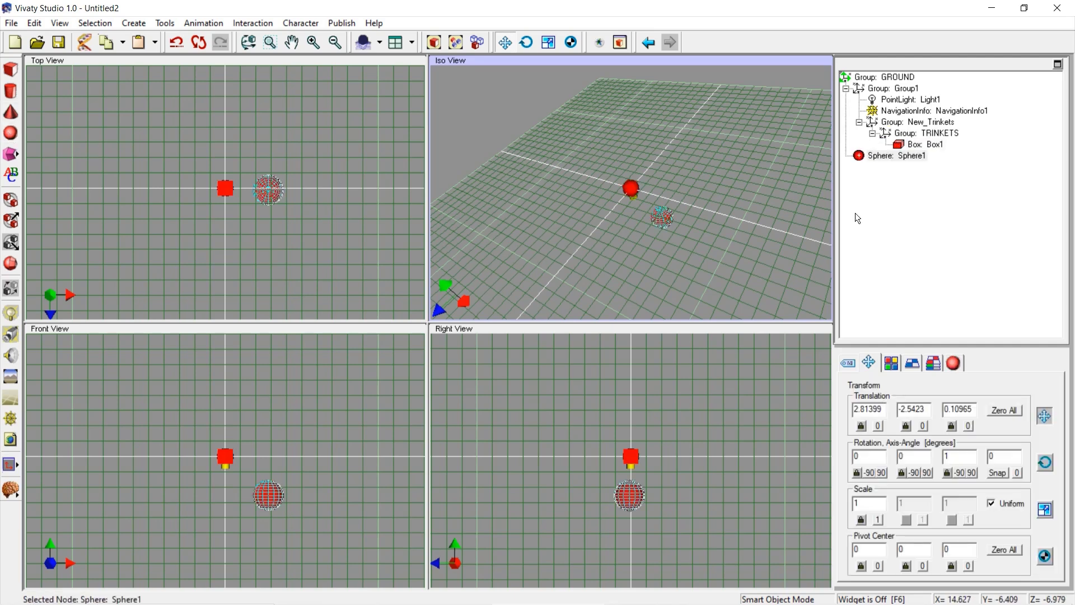
left_click_drag(891, 156, 921, 146)
left_click(1010, 409)
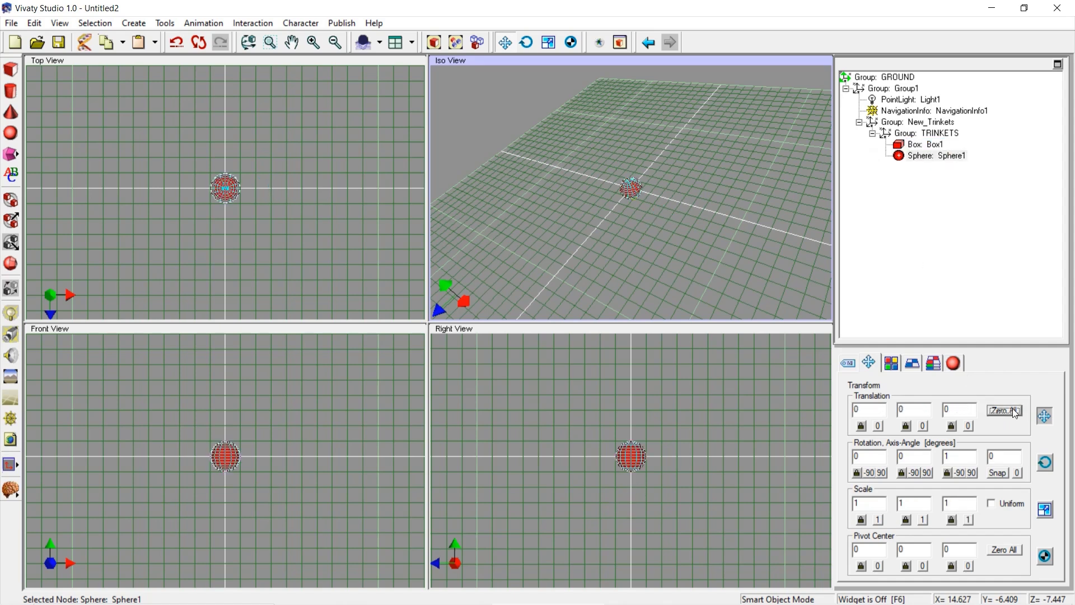
- Add a cone with all translation values zeroed and nest it inside the TRINKETS group
left_click(15, 117)
left_click(647, 223)
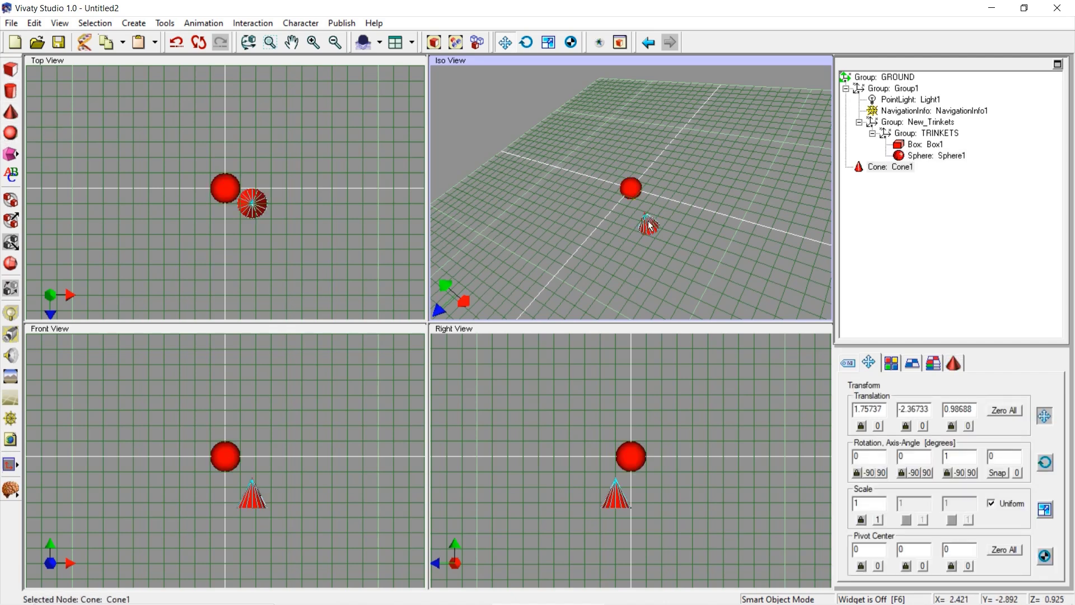
left_click(1010, 412)
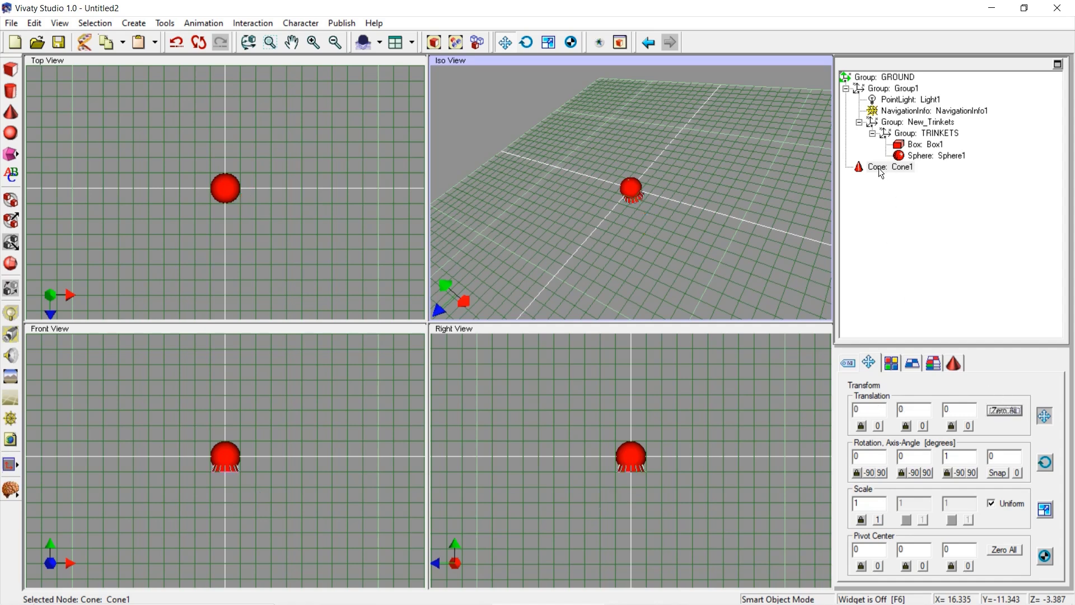
left_click_drag(881, 173, 933, 156)
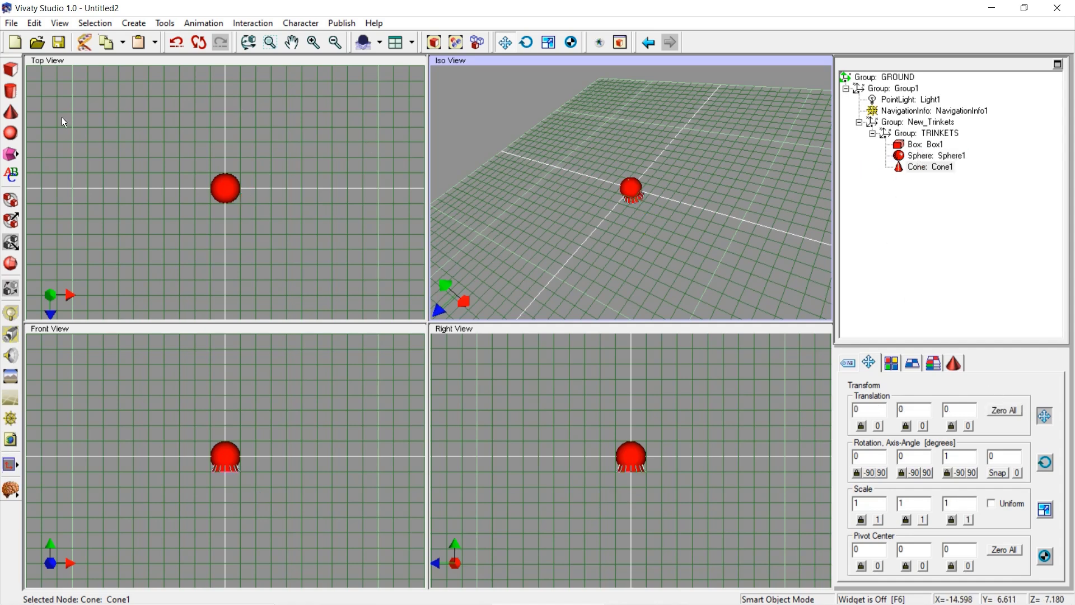
- Add a cylinder with all translation values zeroed and nest it inside the TRINKETS group
left_click(12, 92)
left_click(677, 241)
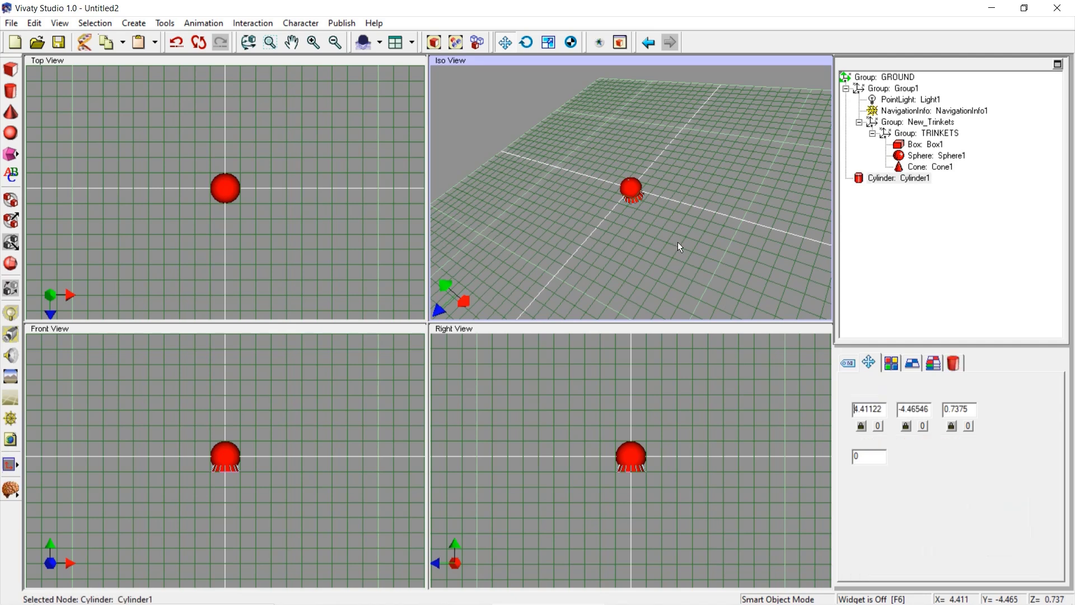
left_click(1005, 410)
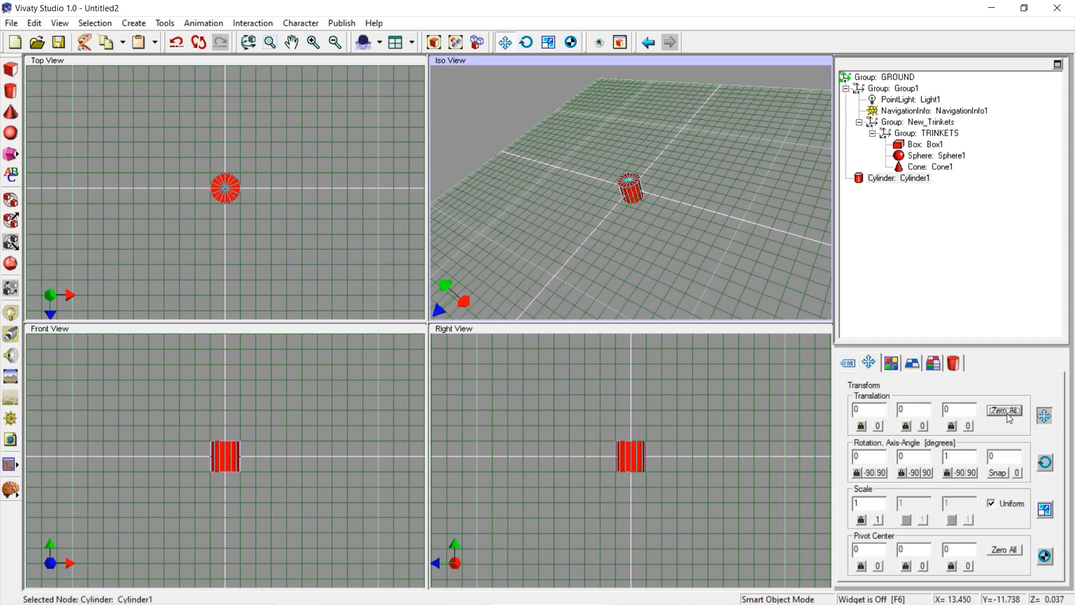
left_click_drag(882, 179, 918, 168)
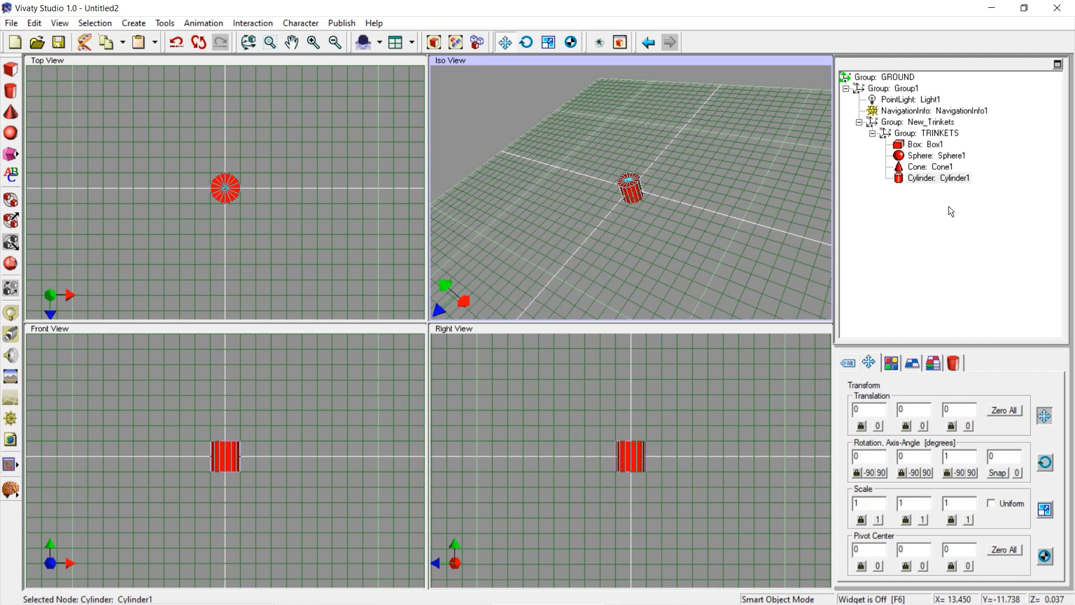
- Leave the box red and assign a green material to the sphere, blue to the cone and yellow to the cylinder
left_click(932, 145)
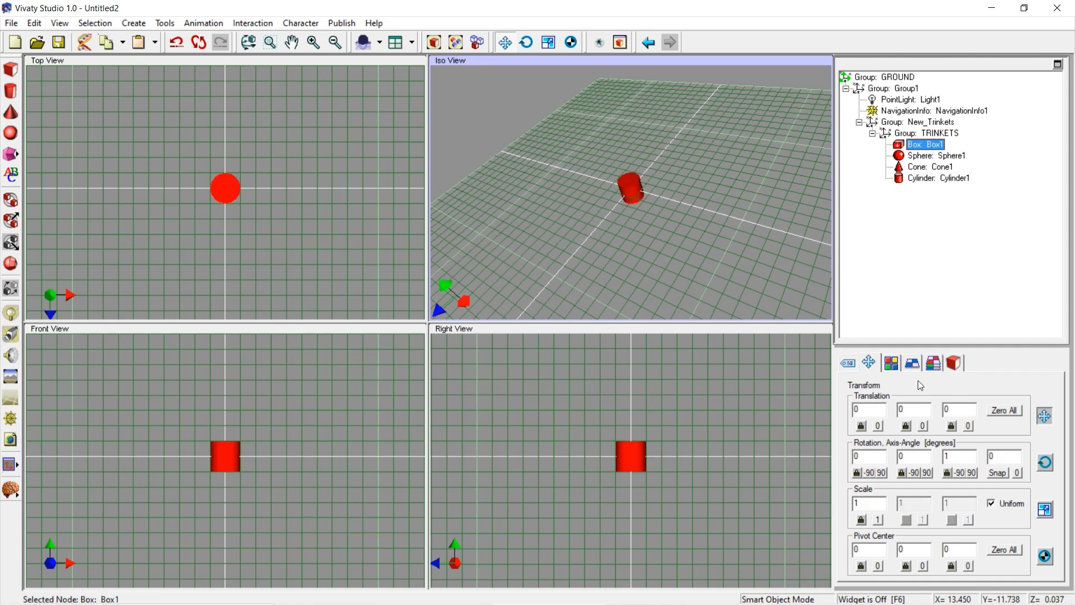
left_click(891, 363)
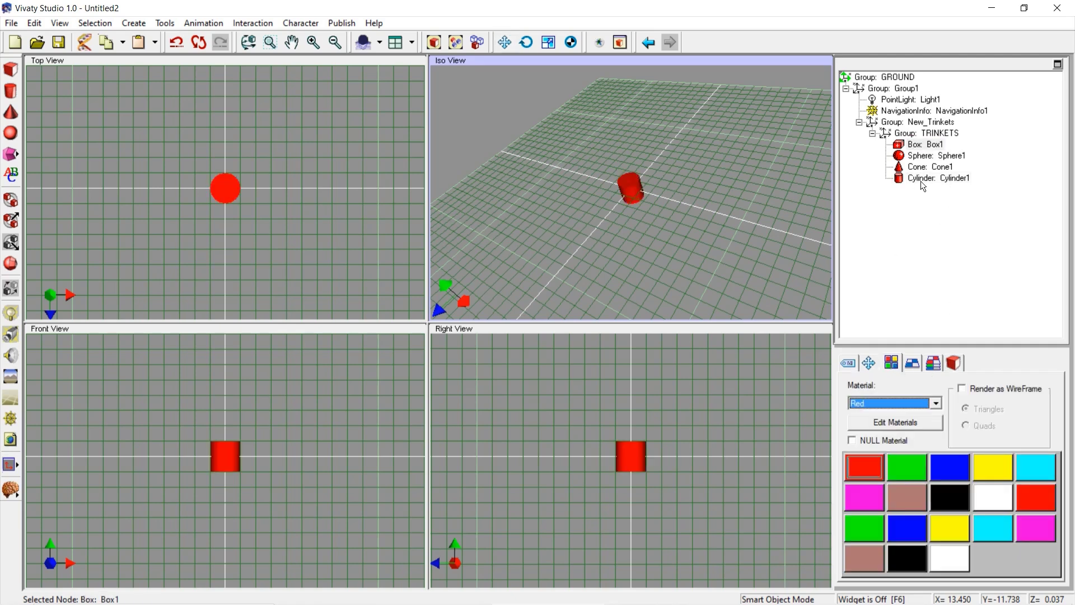
left_click(931, 155)
left_click(907, 475)
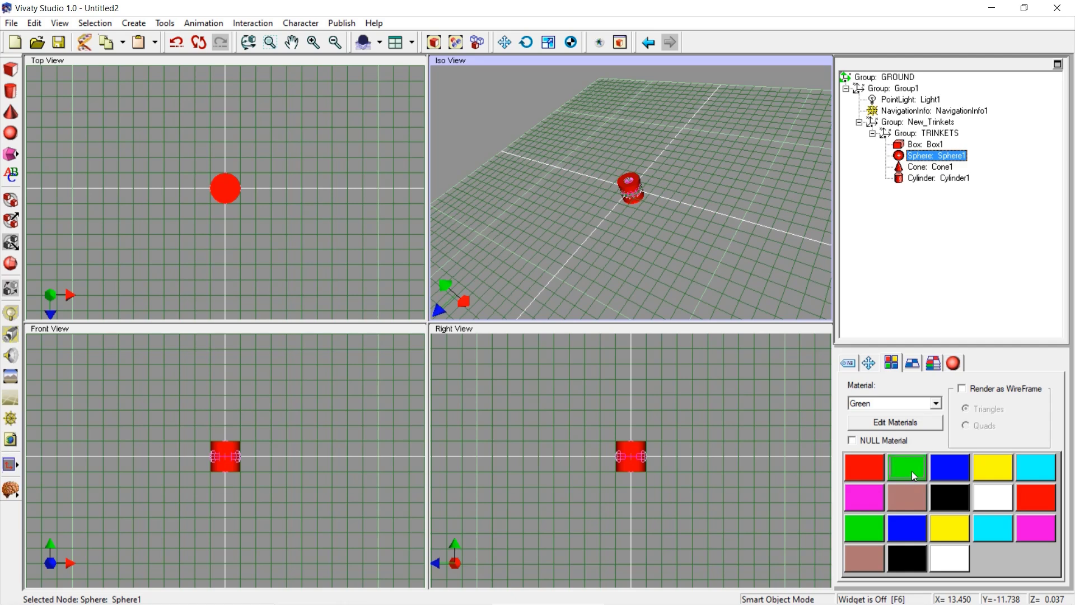
left_click(936, 167)
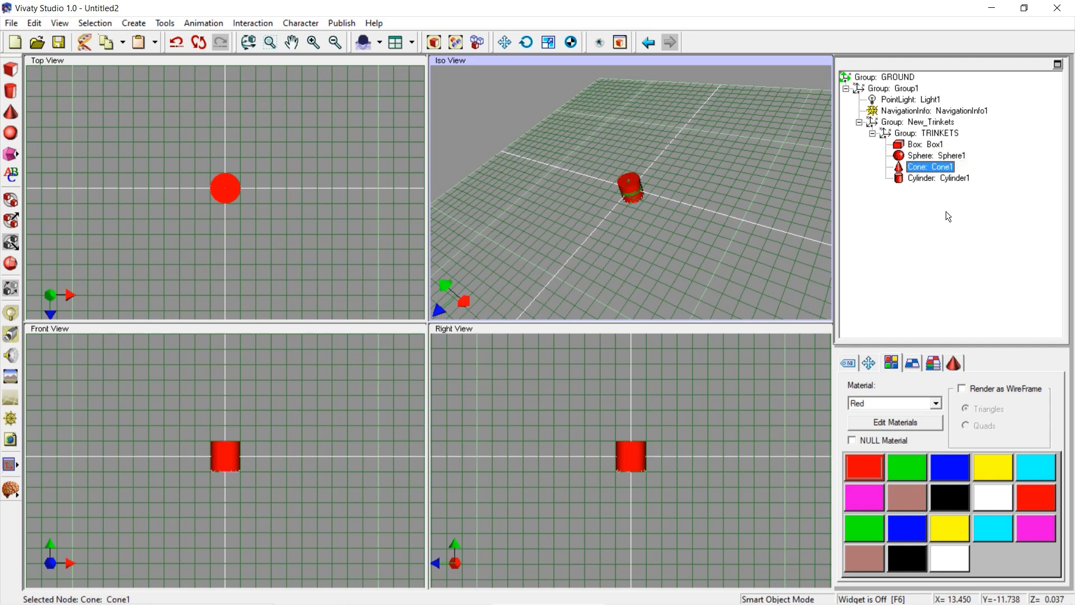
left_click(954, 465)
left_click(940, 178)
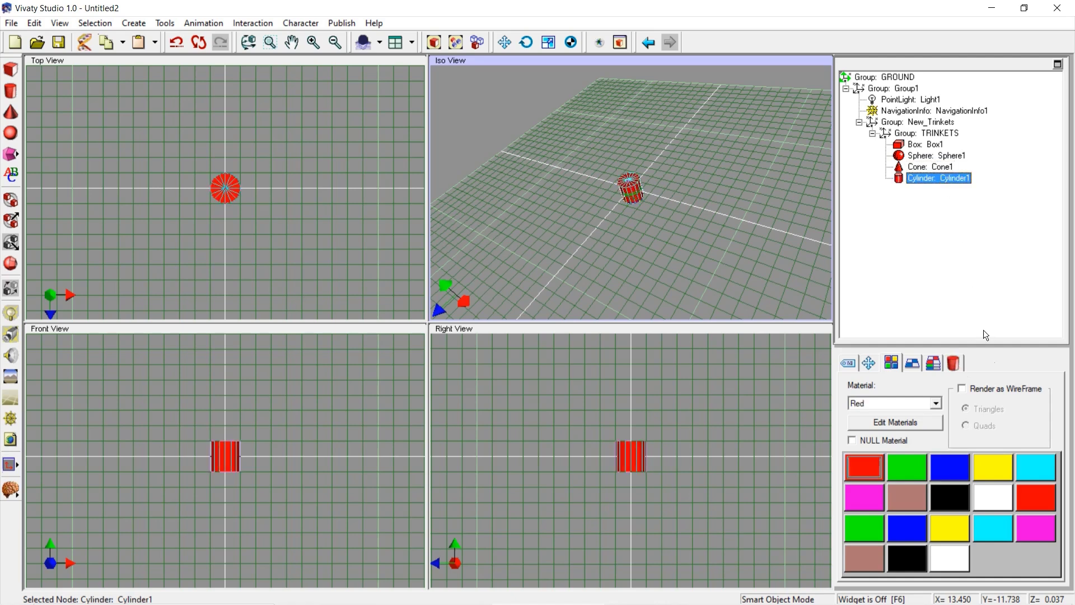
left_click(993, 471)
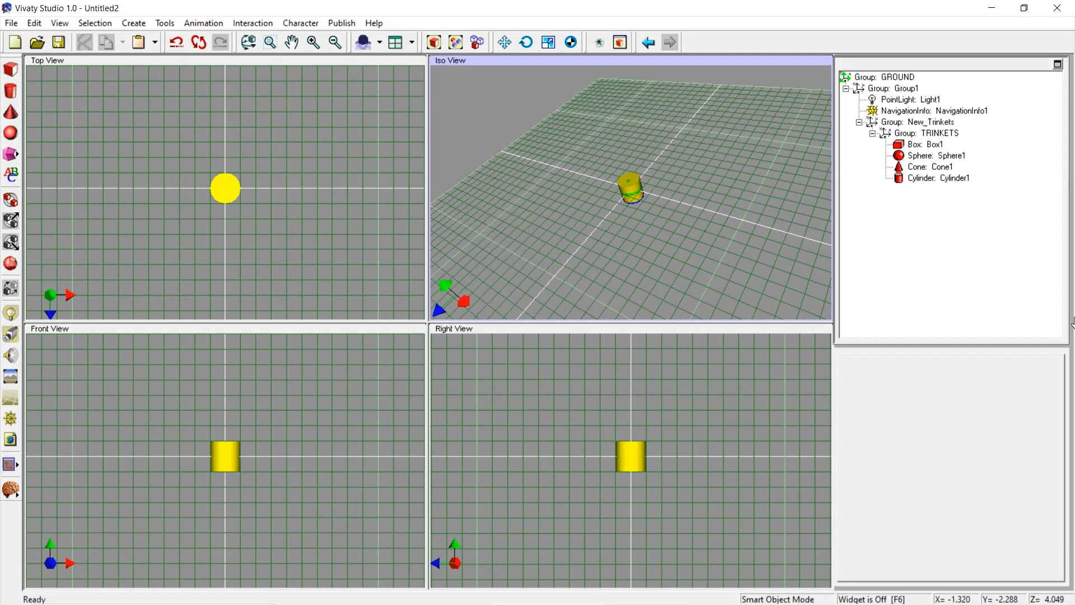
- Set the box's translation to X 1.5, Y -0.1 and Z -1
left_click(924, 147)
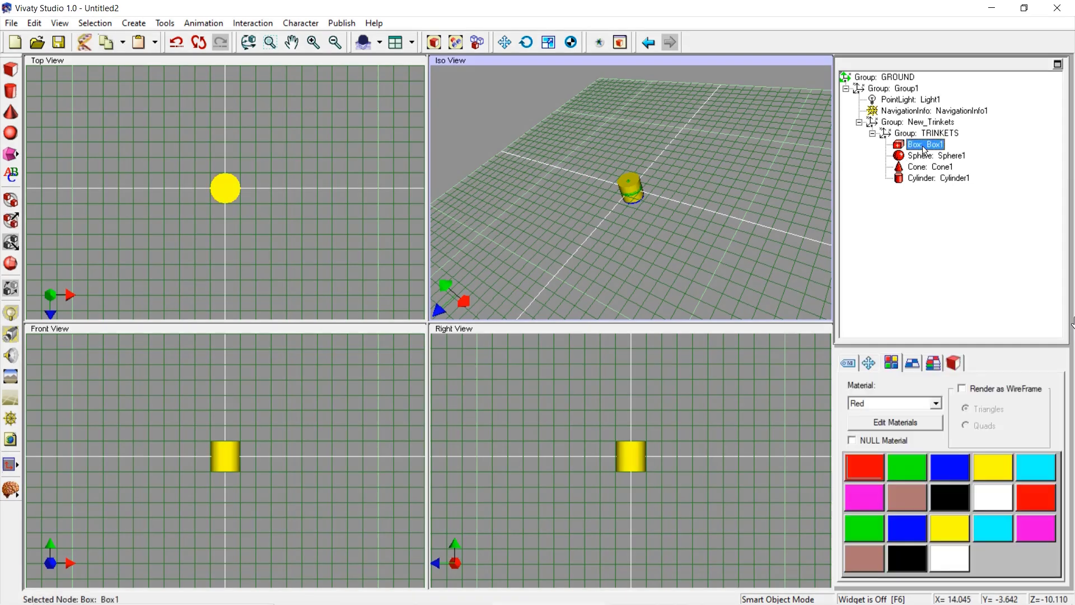
left_click(869, 363)
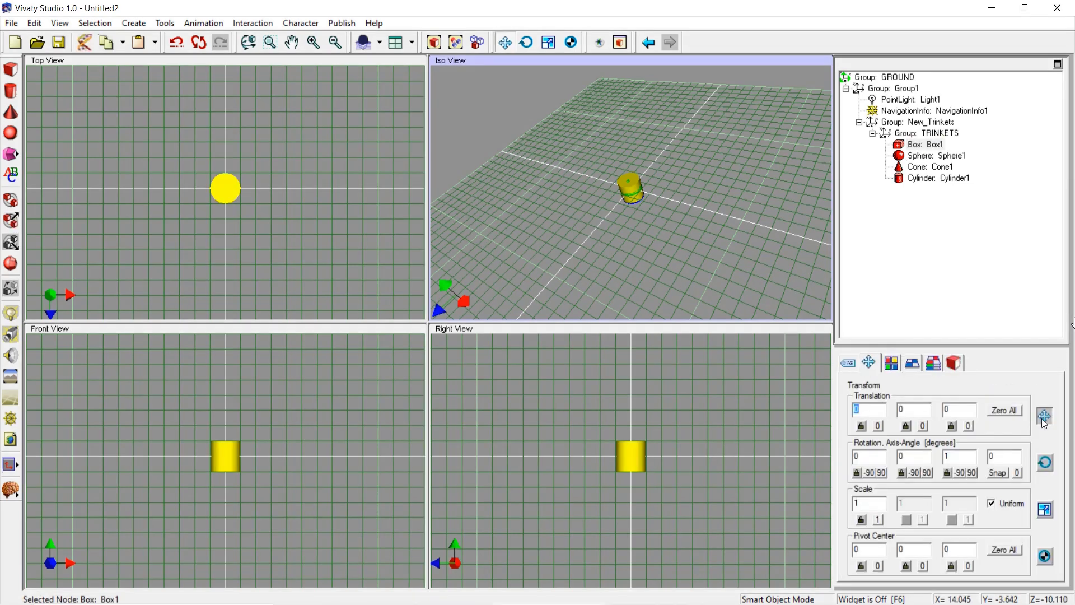
left_click(869, 408)
left_click_drag(870, 408, 851, 416)
left_click(915, 410)
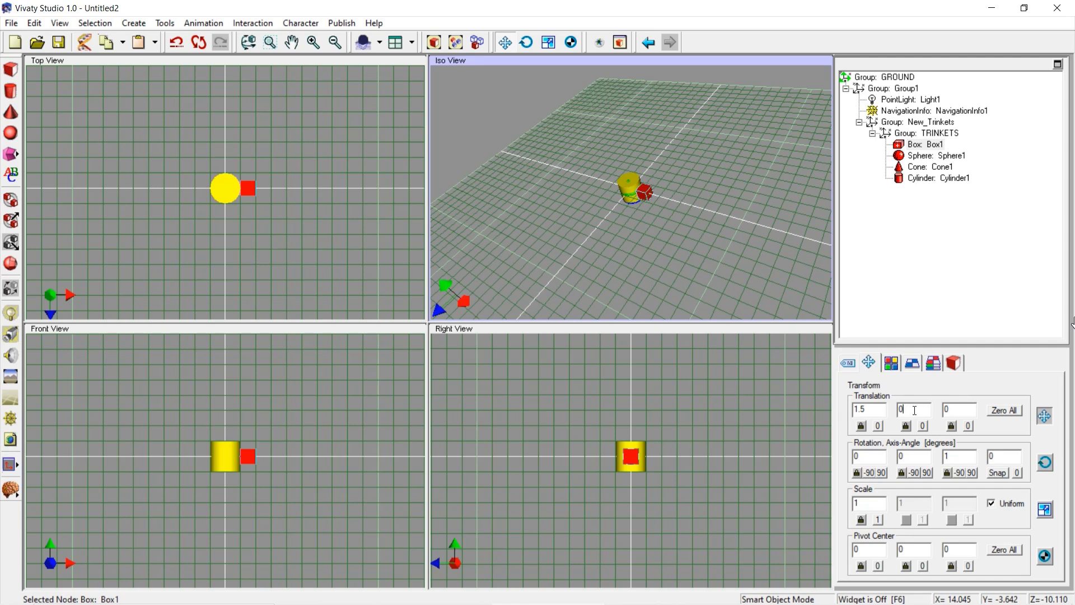
left_click_drag(915, 410, 897, 412)
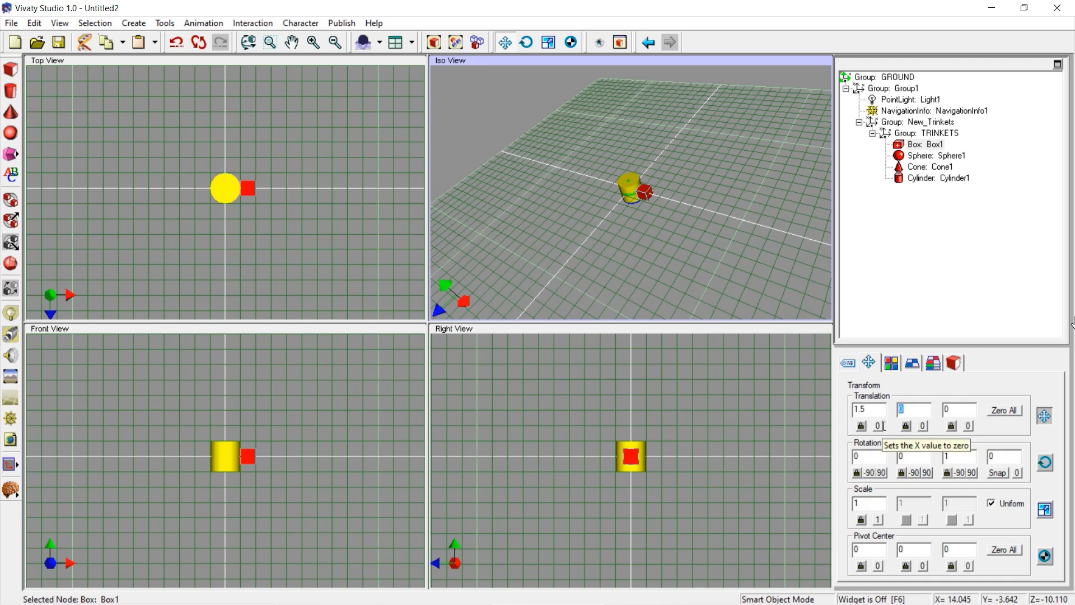
type("-0.1")
left_click(966, 410)
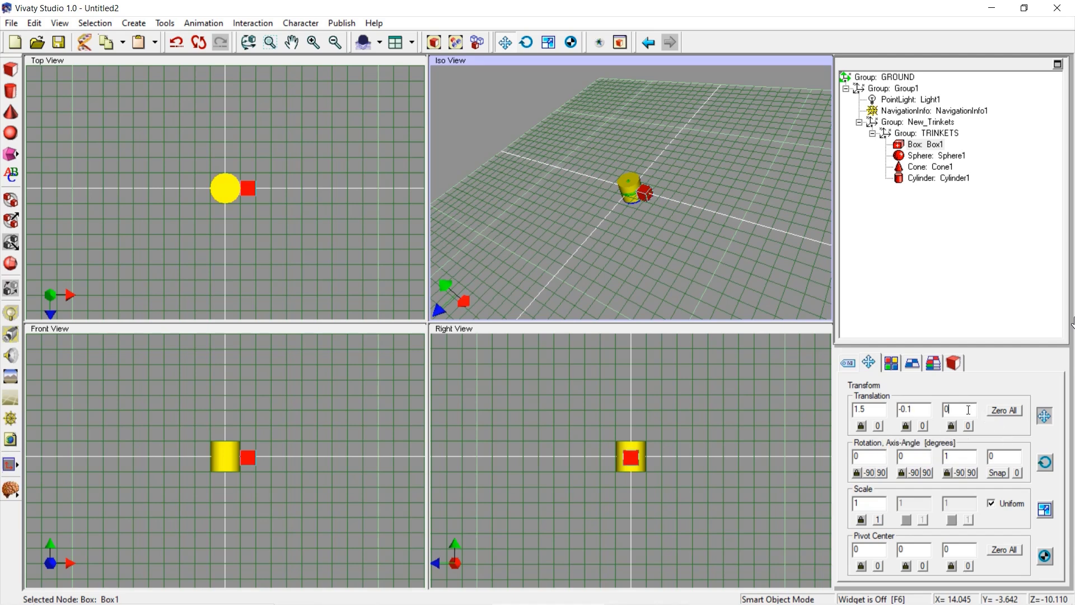
left_click_drag(966, 409, 933, 409)
type("-1")
key("Return")
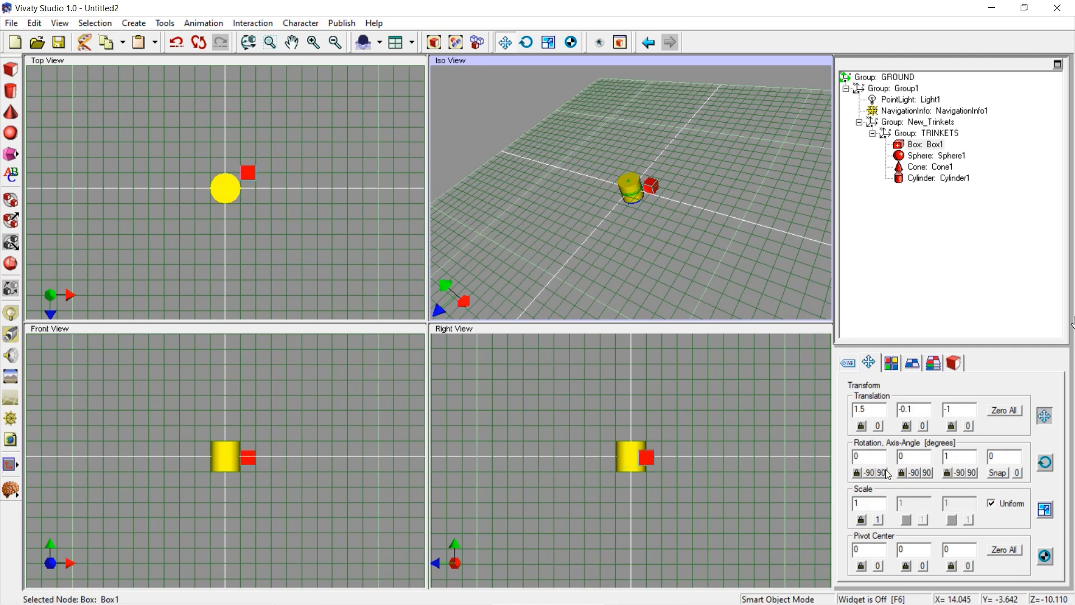
- Try to set the box's rotation axis values to 0.57735, copying the number from the X value for reuse
left_click(1044, 464)
left_click(850, 460)
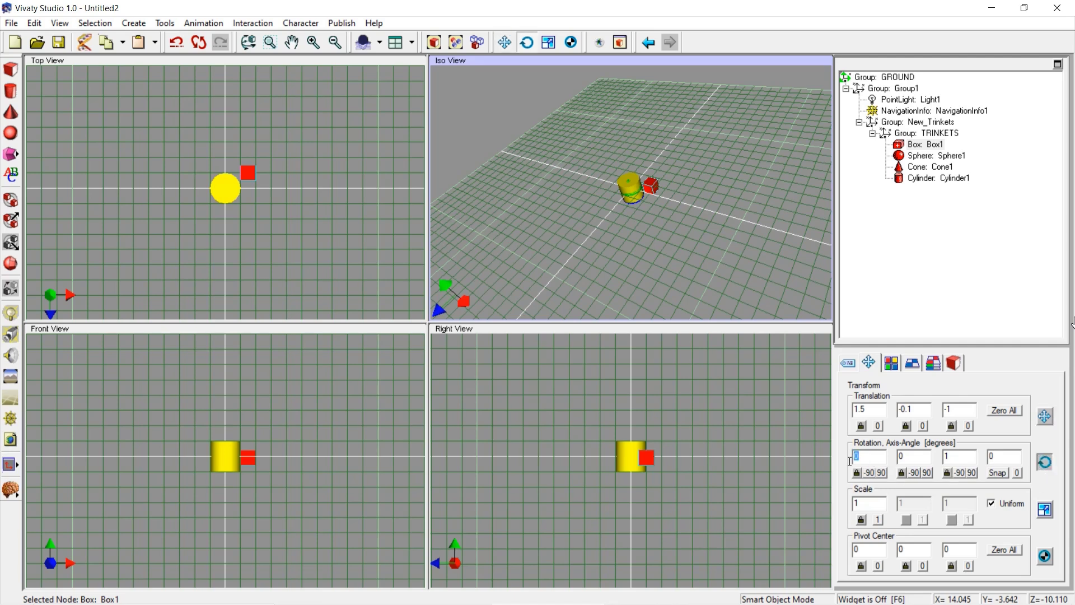
type("0.57735")
left_click_drag(883, 456, 854, 460)
right_click(859, 455)
left_click(933, 306)
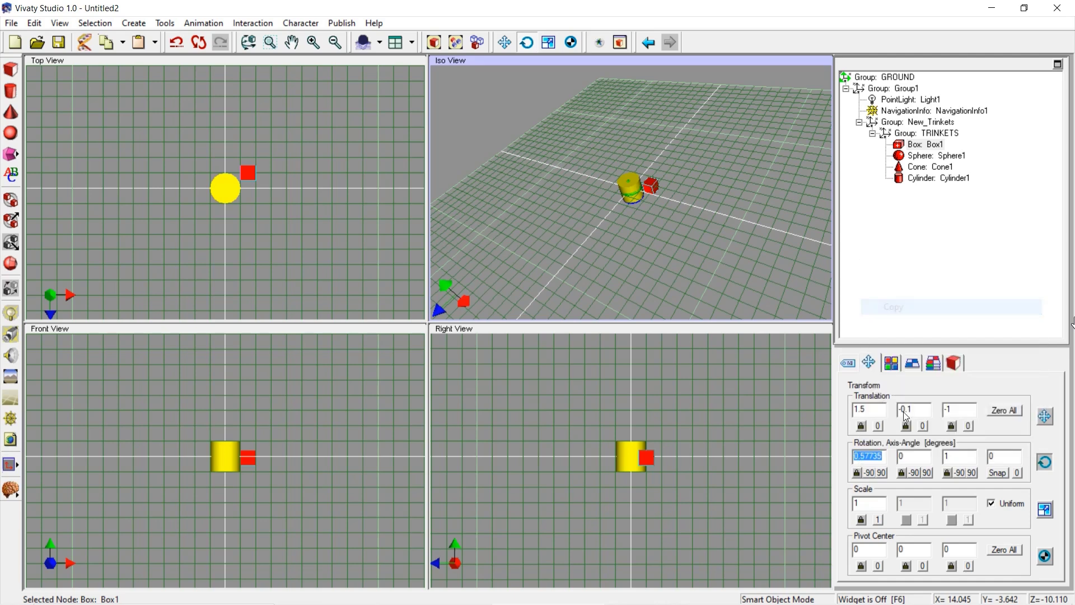
left_click_drag(919, 456, 890, 460)
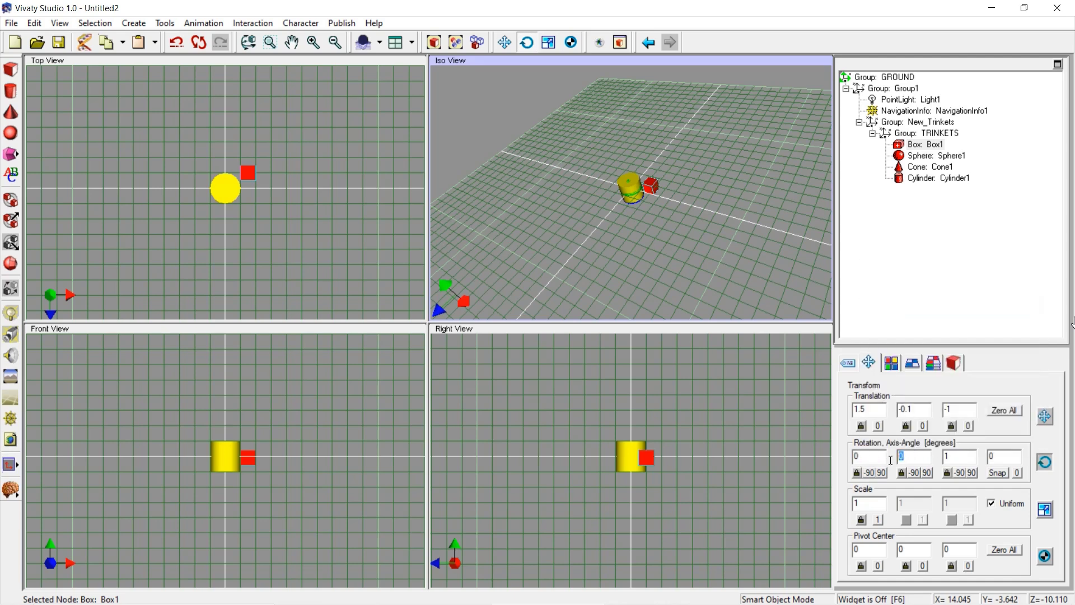
key("ctrl+v")
left_click(962, 455)
double_click(963, 454)
- Set the box's rotation angle to 35.065 degrees
left_click(1009, 455)
key("BackSpace")
type("35.065")
key("Return")
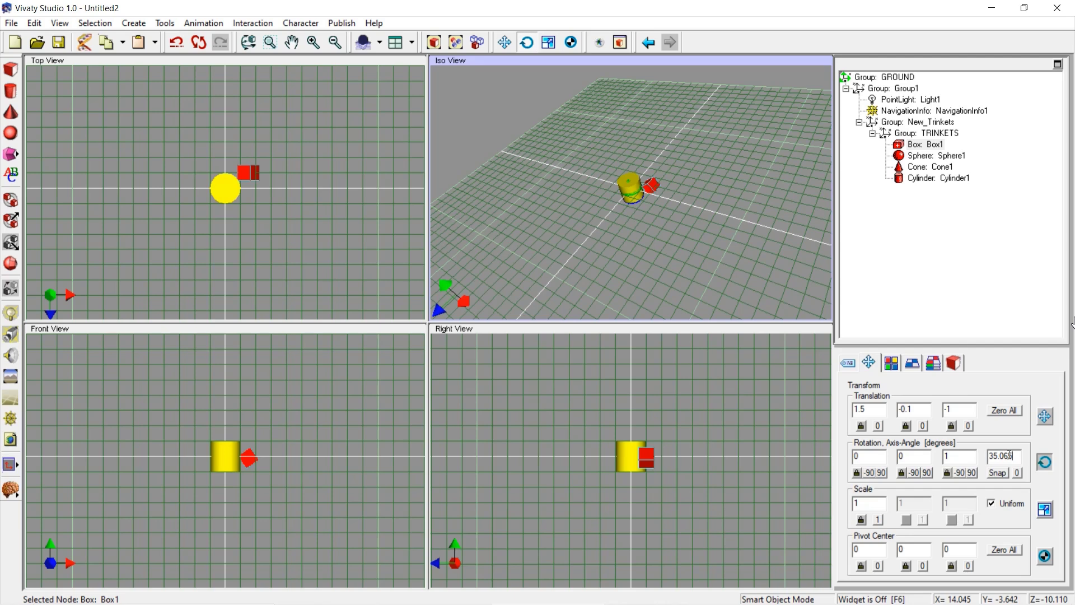
- Set the X and Y components of the box's rotation axis to the copied 0.57735
double_click(880, 459)
key("ctrl+v")
left_click(912, 457)
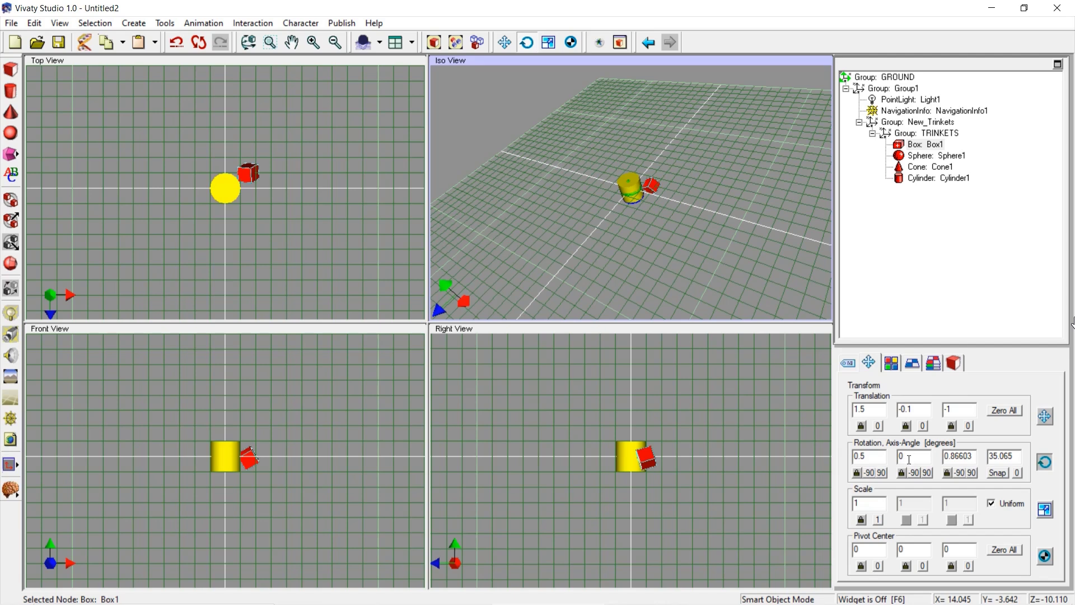
double_click(908, 459)
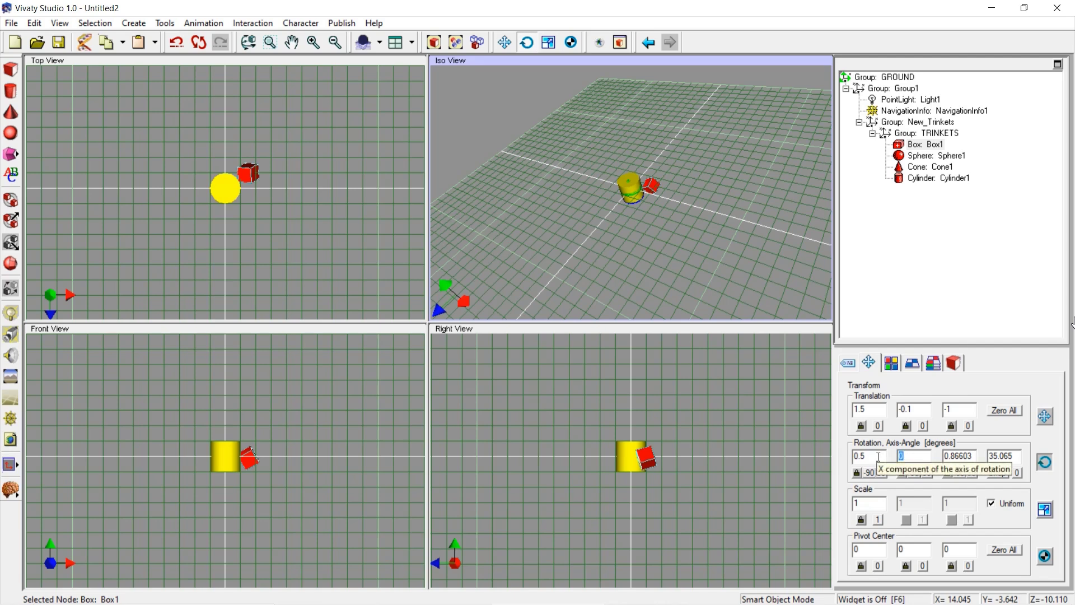
key("ctrl+v")
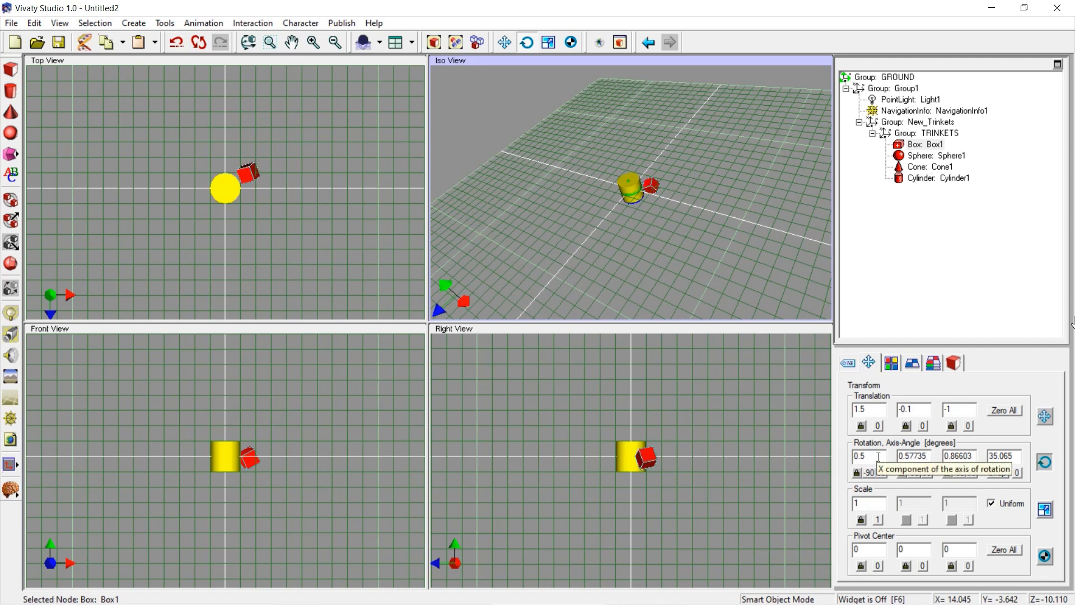
- Enter 0.57735 in turn for the X, Y and Z components of the box's rotation axis
left_click(975, 455)
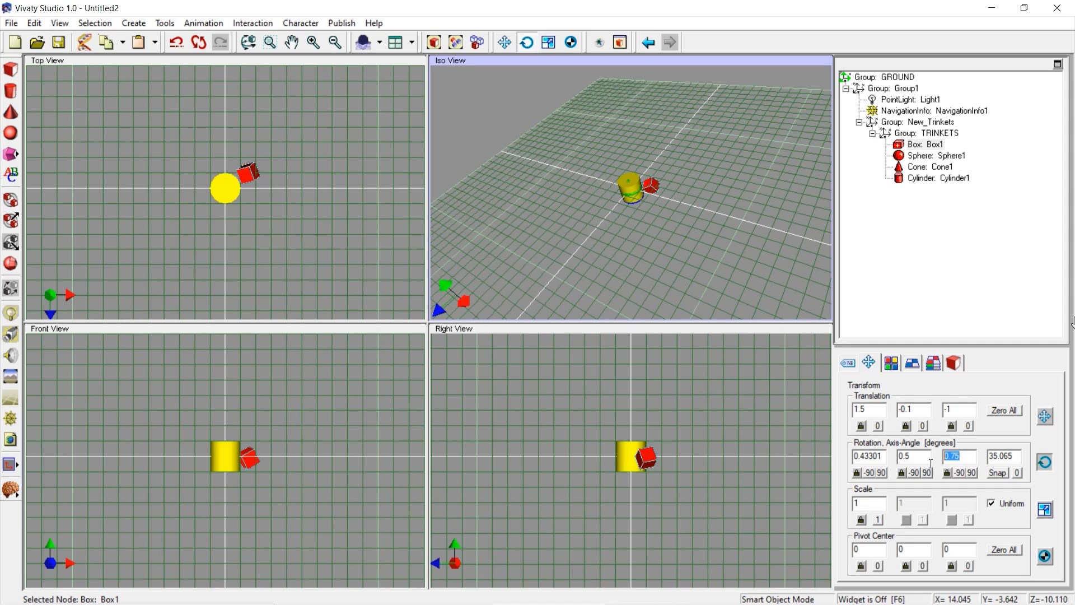
left_click(885, 454)
type("0.57735")
left_click_drag(911, 456, 889, 455)
key("ctrl+v")
key("Tab")
key("ctrl+v")
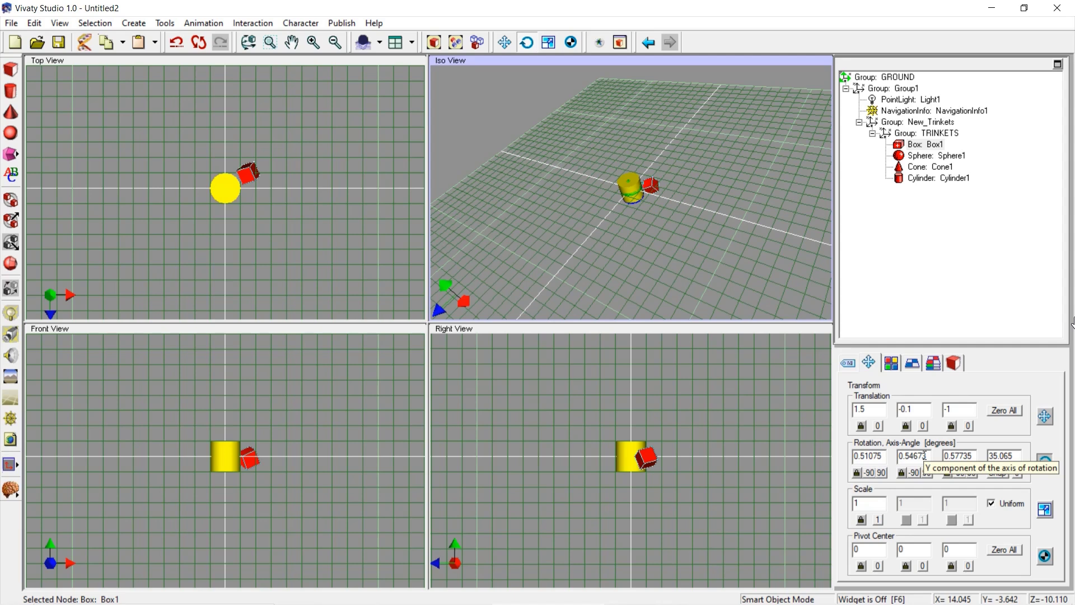
- Correct the Y component and the X component of the box's rotation axis to 0.57735
double_click(928, 457)
key("ctrl+v")
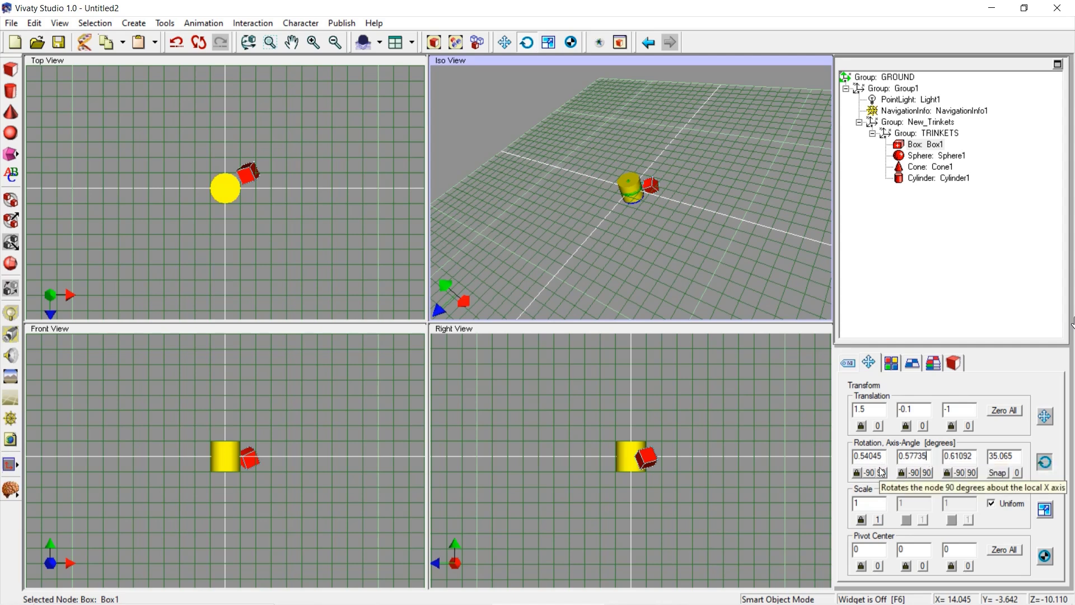
double_click(874, 456)
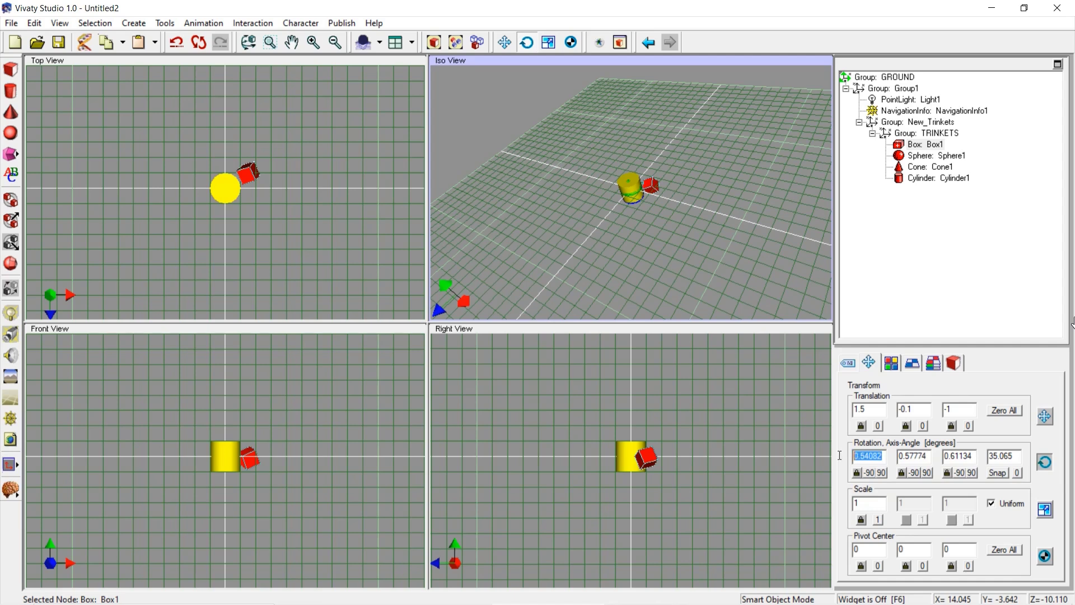
key("ctrl+v")
- Reset the Y component and the Z component of the box's rotation axis to 0.57735
double_click(918, 456)
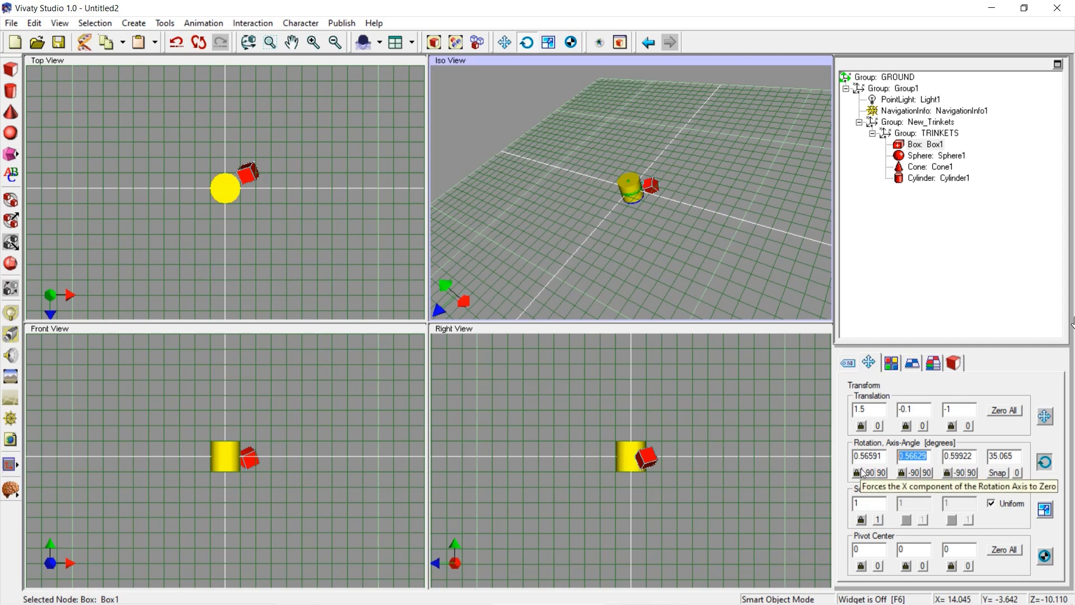
key("ctrl+v")
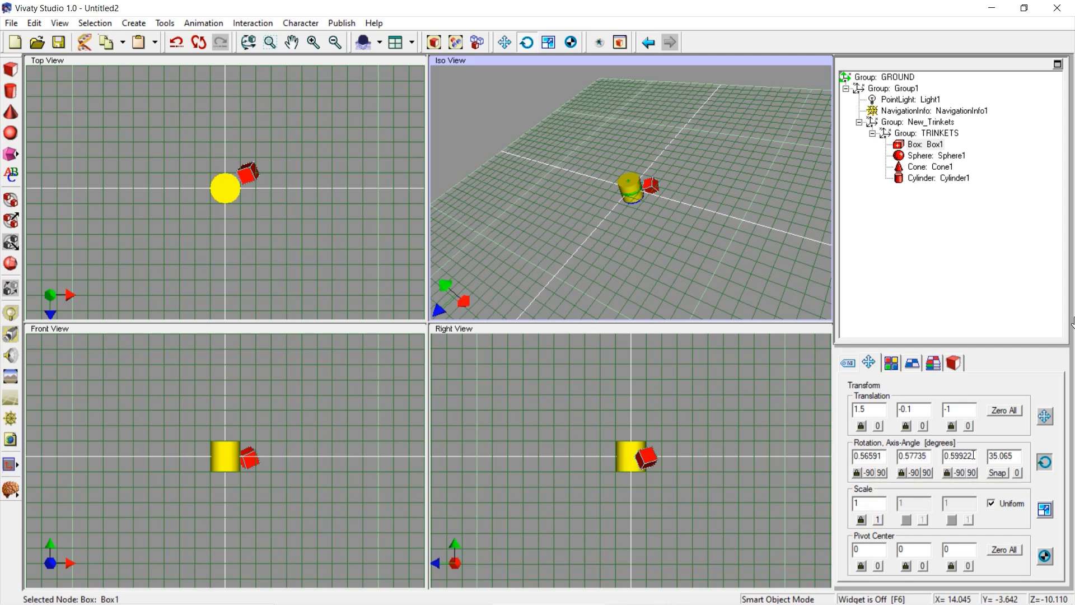
key("Tab")
key("ctrl+v")
- Re-enter 0.57735 for the Y and X components of the box's rotation axis
left_click(931, 451)
left_click_drag(931, 453, 886, 463)
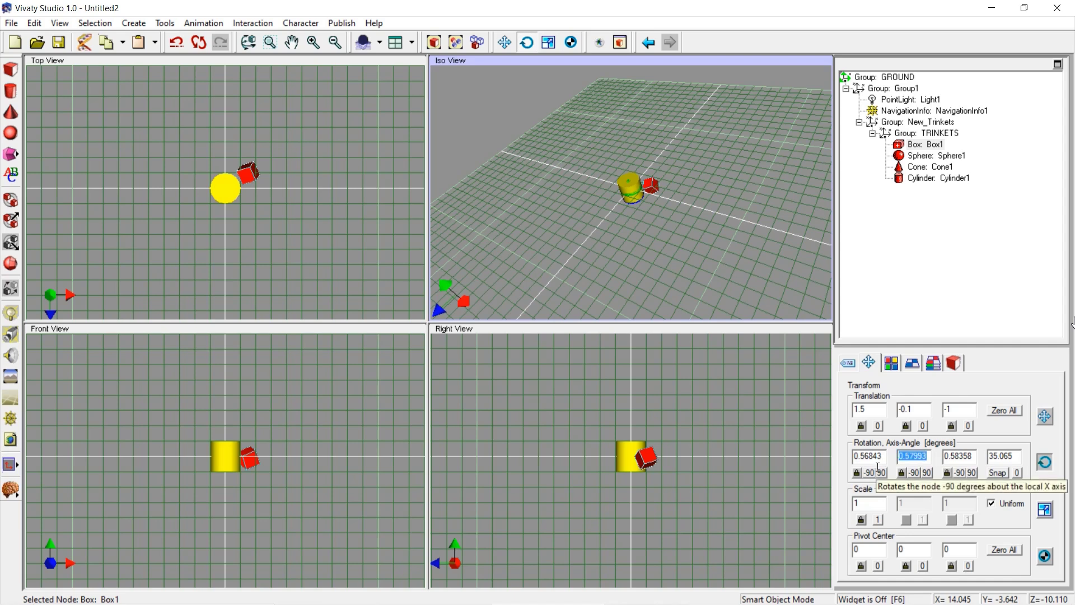
key("ctrl+v")
left_click_drag(884, 455, 804, 453)
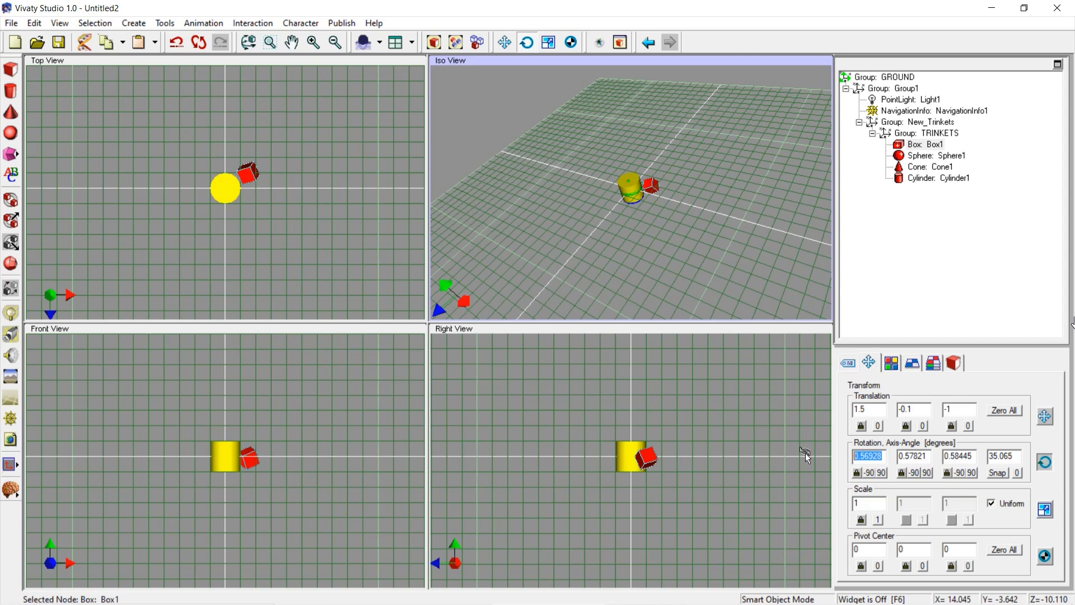
key("ctrl+v")
- Re-enter 0.57735 for the Y and Z components of the box's rotation axis
double_click(926, 455)
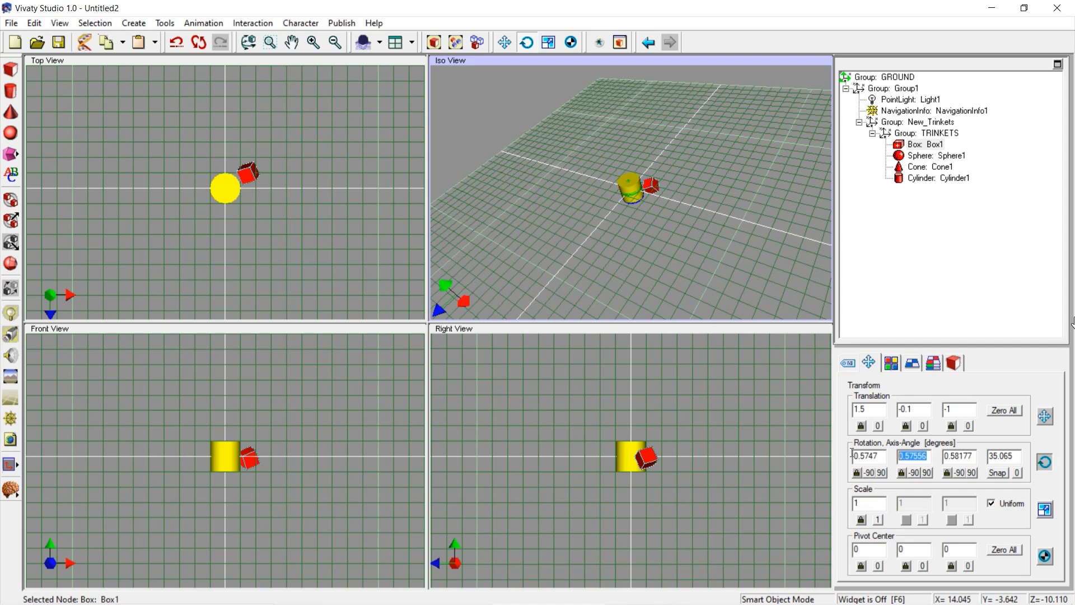
type("0.57735")
key("Tab")
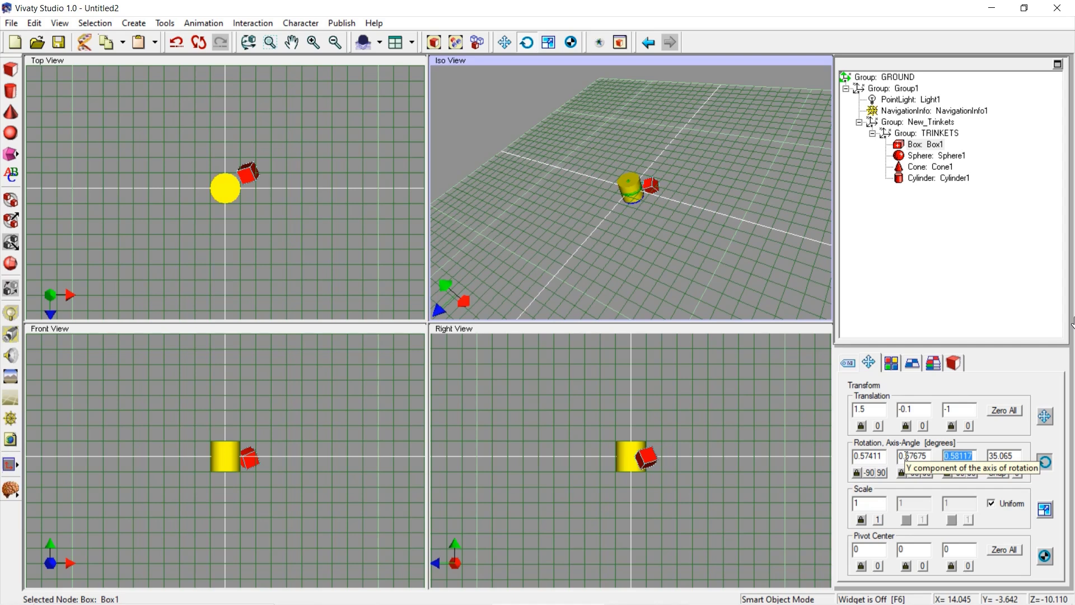
type("0.57735")
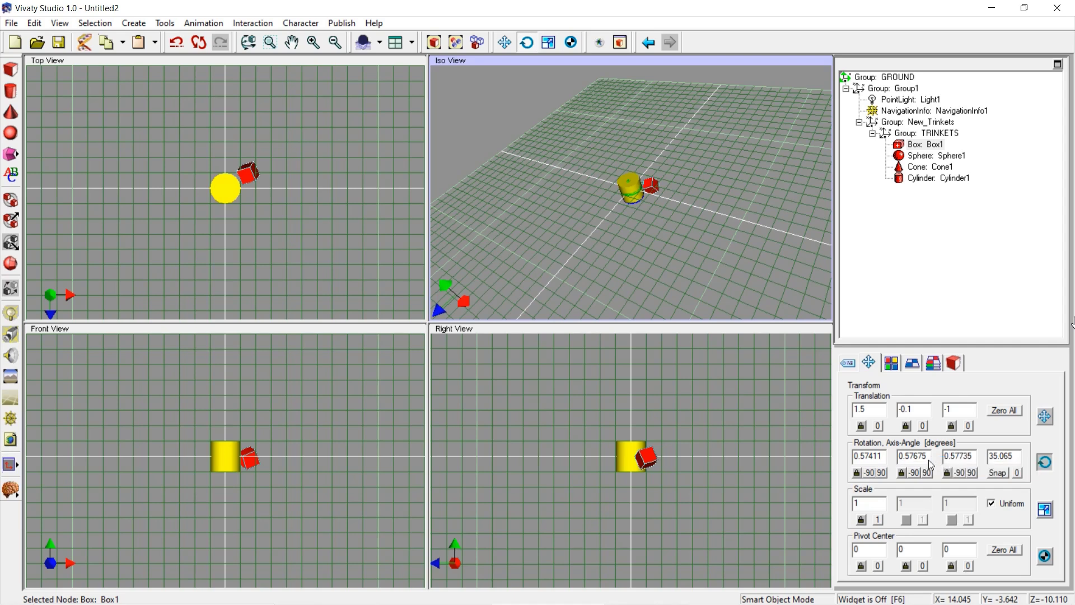
- Correct the box's rotation axis to 0.57735 for Y, for Z and once more for Y
left_click_drag(930, 455, 872, 465)
type("0.57735")
left_click_drag(977, 455, 905, 457)
type("0.57735")
left_click(928, 455)
double_click(928, 456)
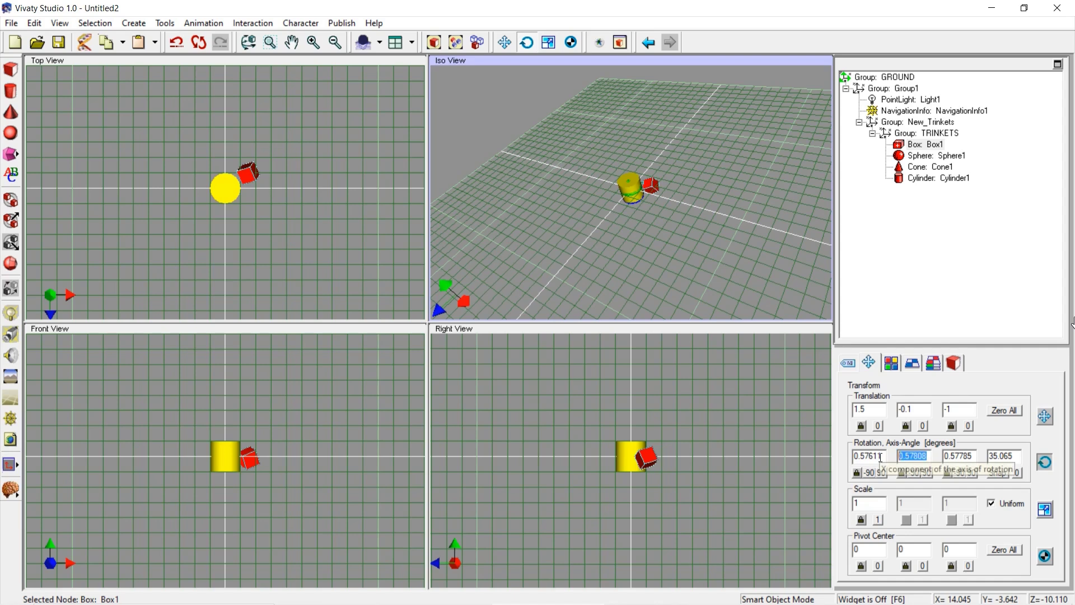
key("ctrl+v")
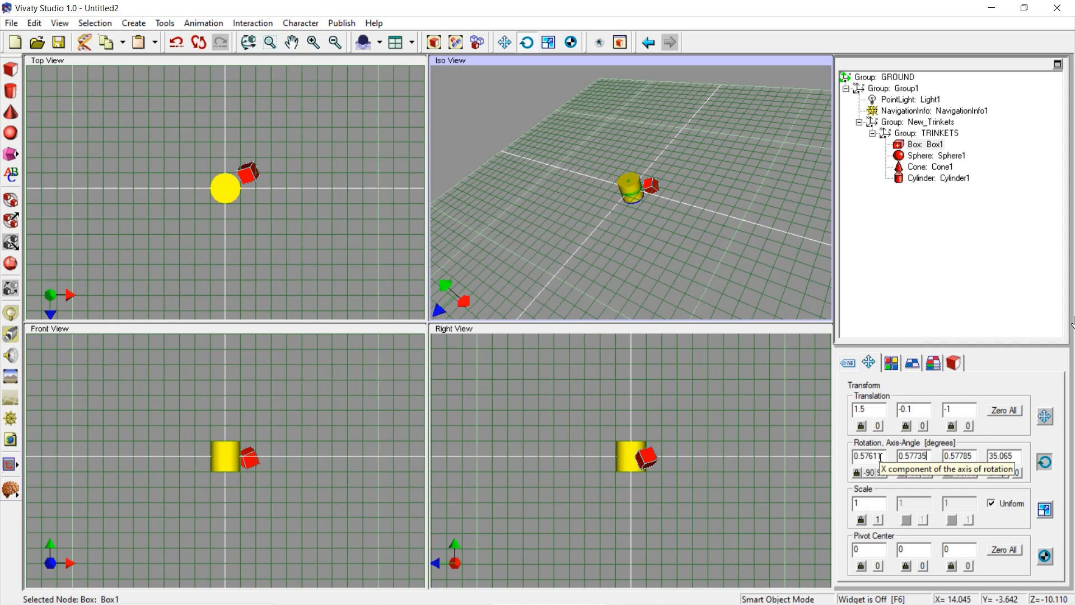
- Refine the box's rotation axis by setting X, Y and Z in turn to 0.57735 again
double_click(881, 456)
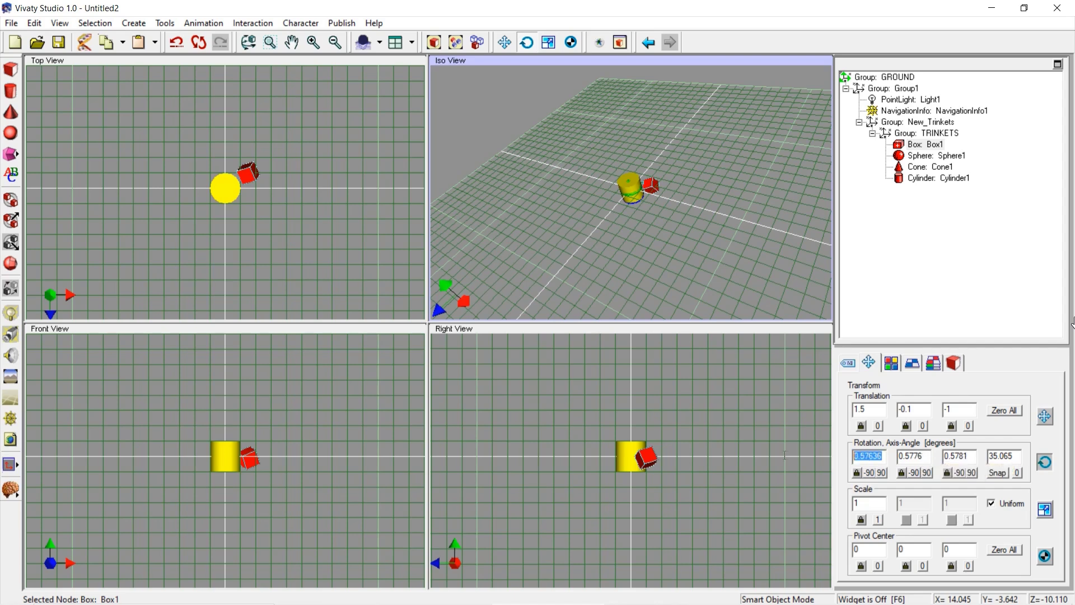
key("ctrl+v")
left_click(930, 459)
left_click_drag(930, 460, 876, 461)
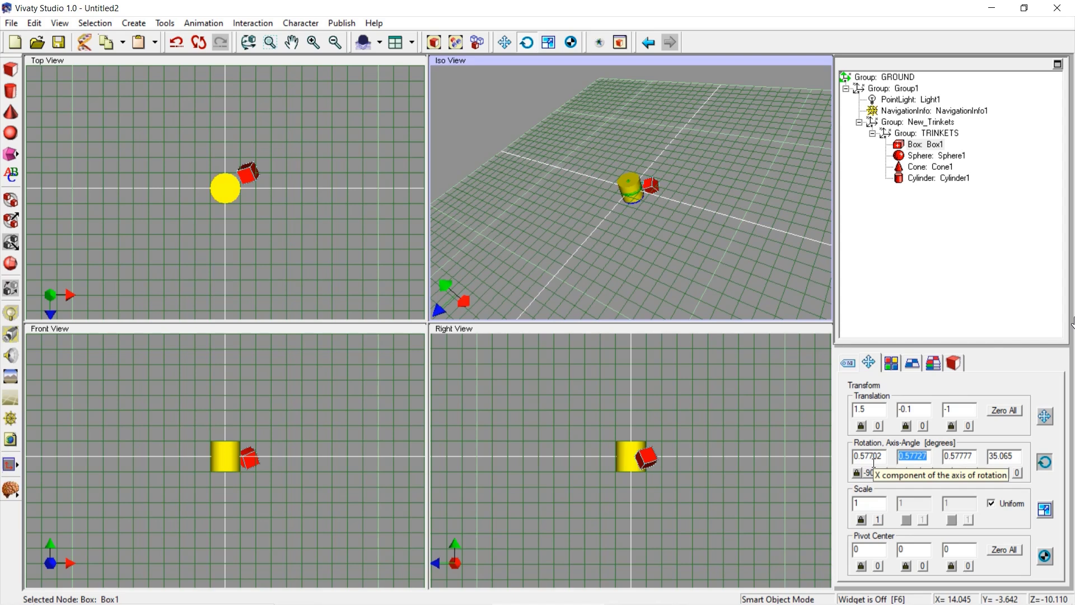
type("0.57735")
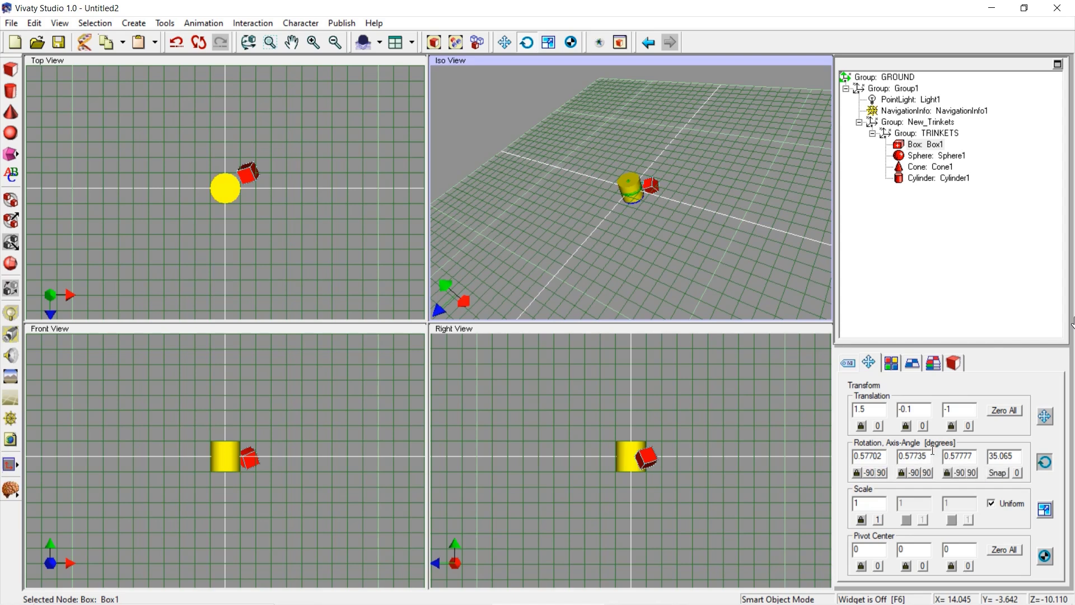
key("Tab")
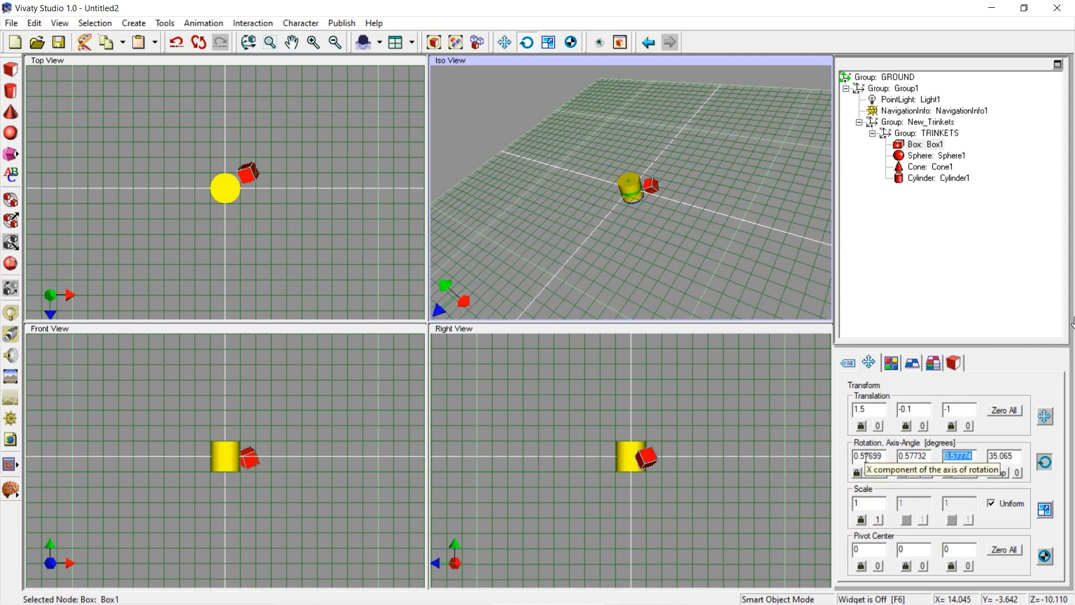
type("0.57735")
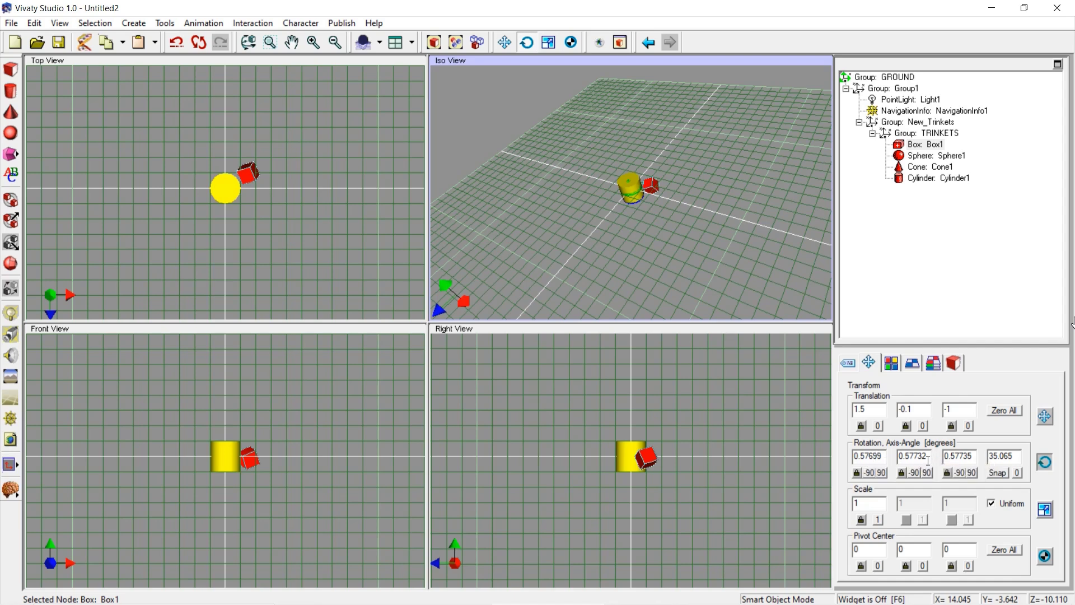
- Correct the final digits of the rotation axis Y component to make 0.57735, and set the Z component to 0.57735
key("Return")
key("BackSpace")
key("BackSpace")
type("35")
key("Return")
double_click(972, 454)
type("0.57735")
- Set the rotation axis Y and X components of the box to 0.57735, then enter the Y value once more
double_click(918, 455)
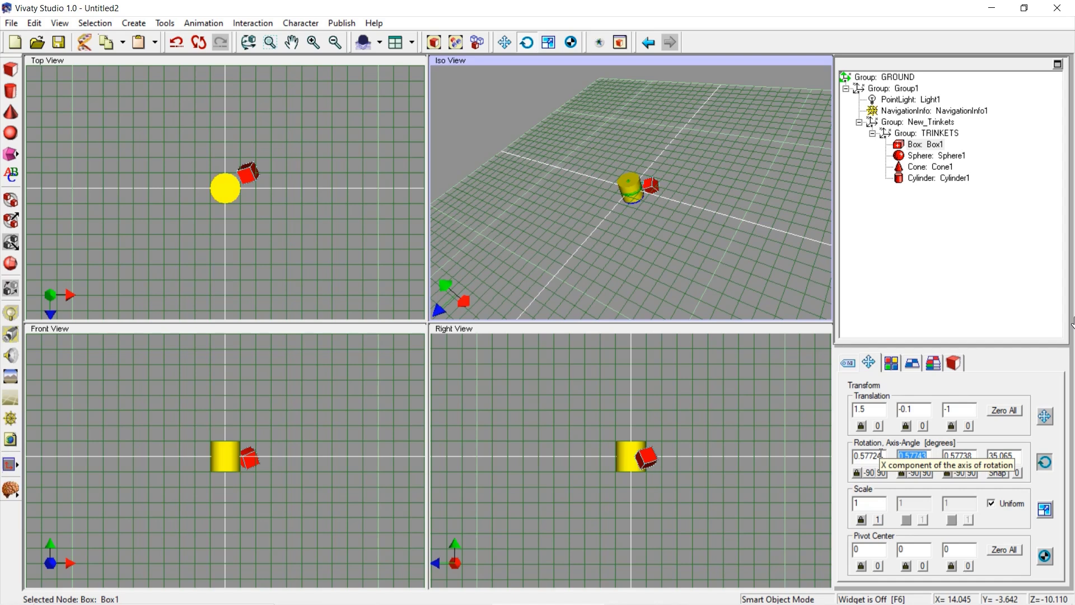
type("0.57735")
double_click(885, 457)
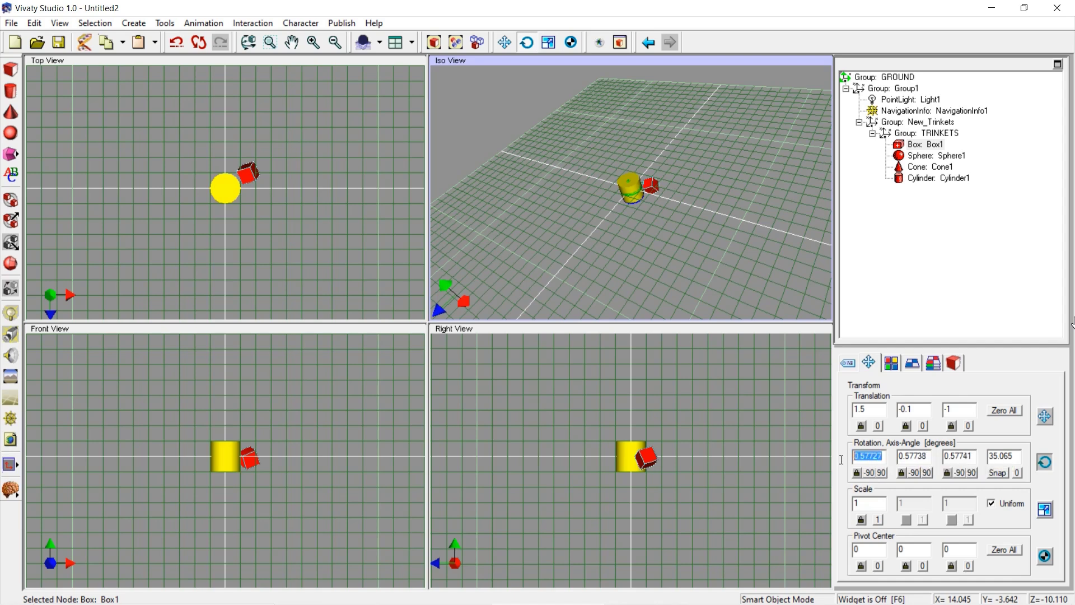
type("0.57735")
double_click(929, 455)
type("0.57735")
- Correct the last digit of the box's rotation axis components to 5 so that X, Y and Z are all 0.57735
left_click(974, 457)
key("BackSpace")
type("5")
left_click(880, 458)
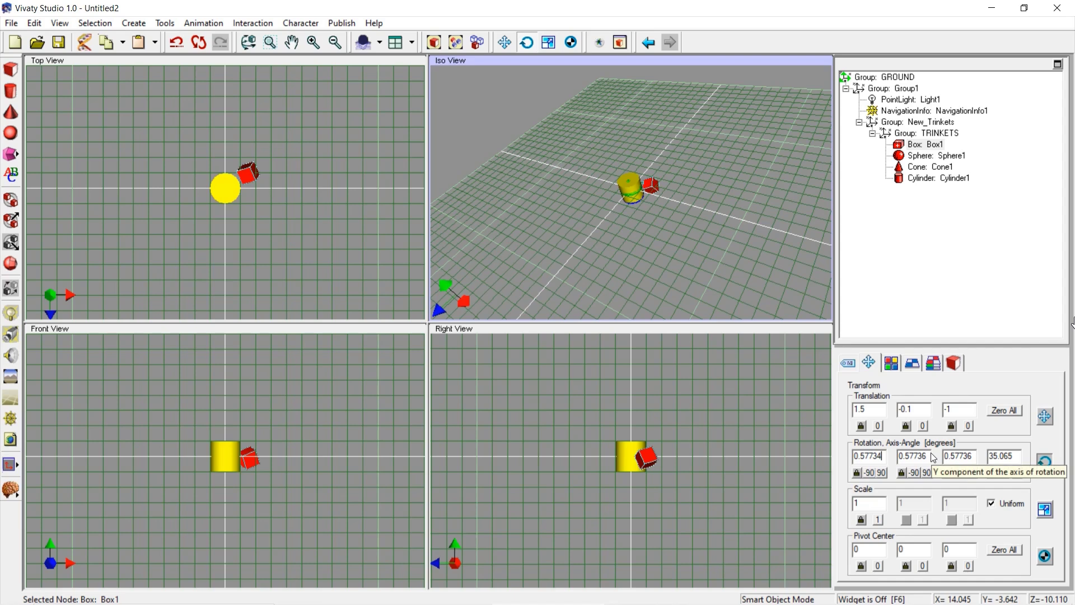
key("BackSpace")
type("5")
left_click(934, 459)
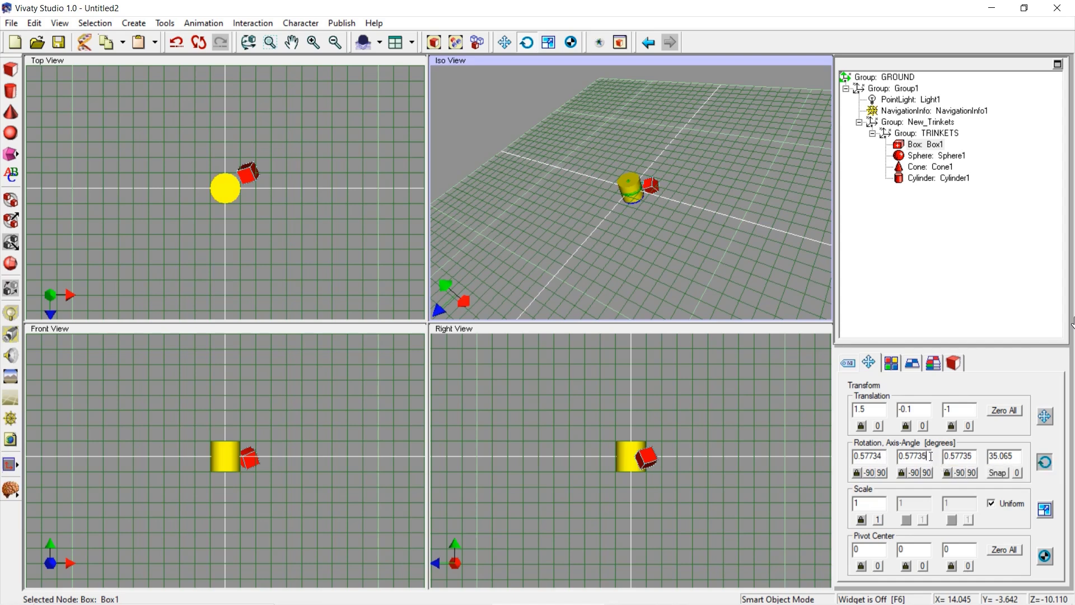
left_click(885, 455)
key("BackSpace")
type("5")
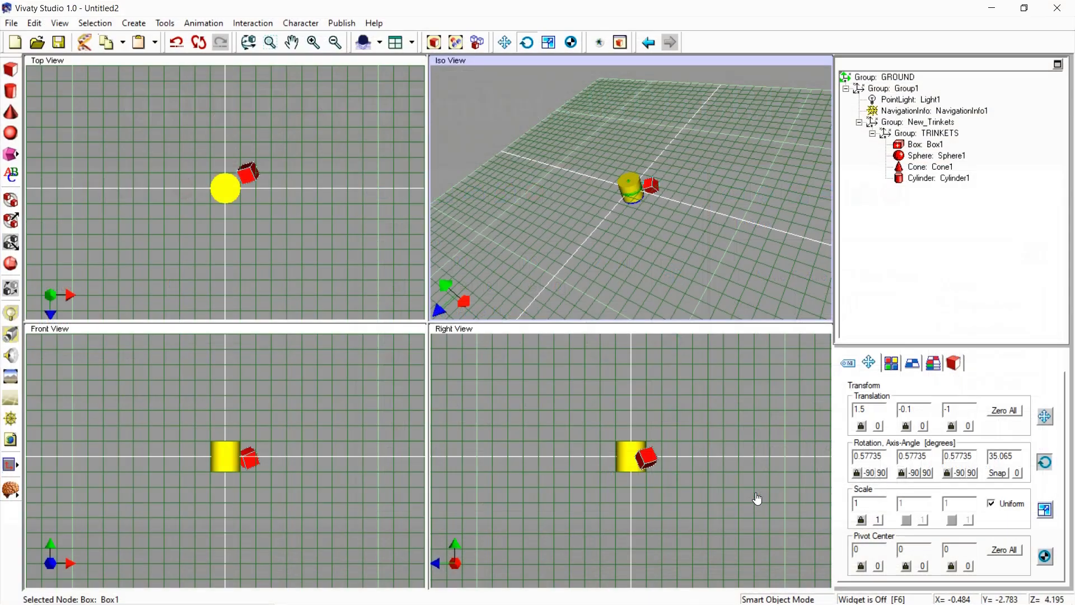
- Set the sphere's translation to X 3.5, Y 0.1 and Z 0.5
left_click(926, 157)
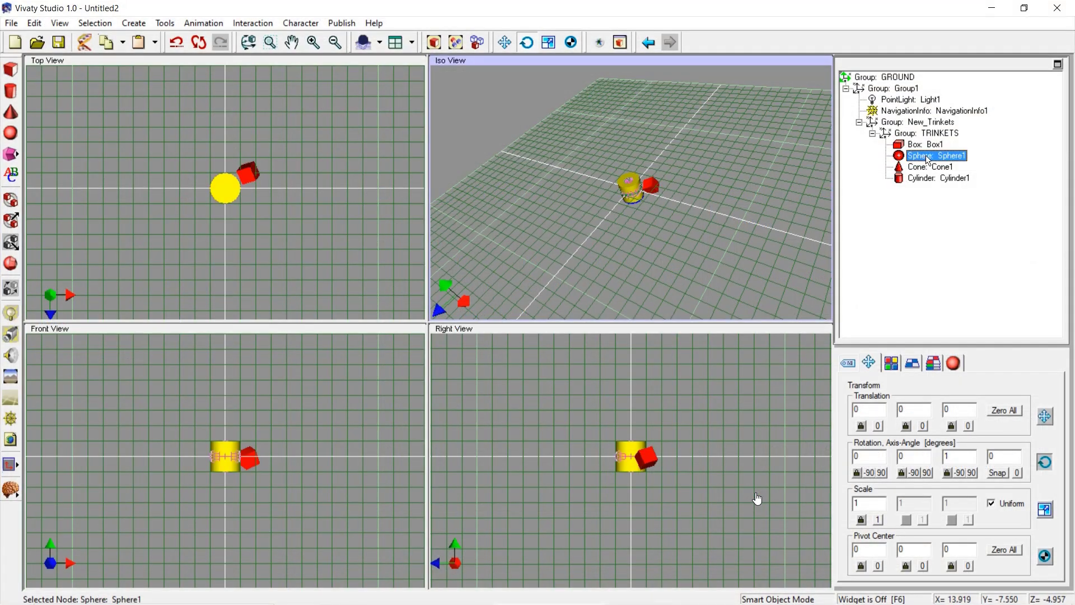
left_click(1046, 417)
left_click(878, 412)
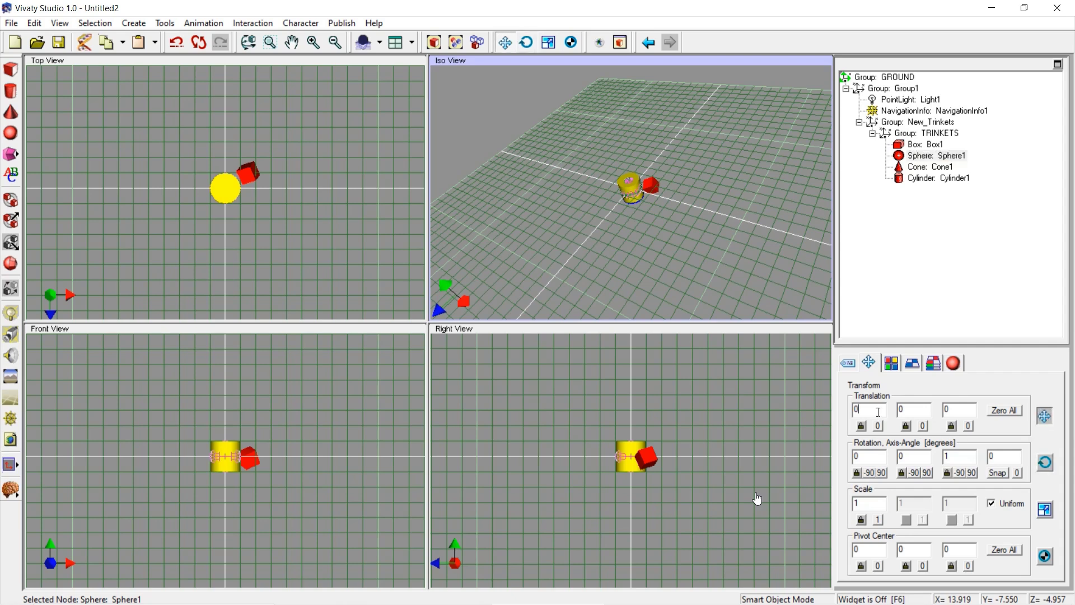
key("BackSpace")
type("3.5")
key("Tab")
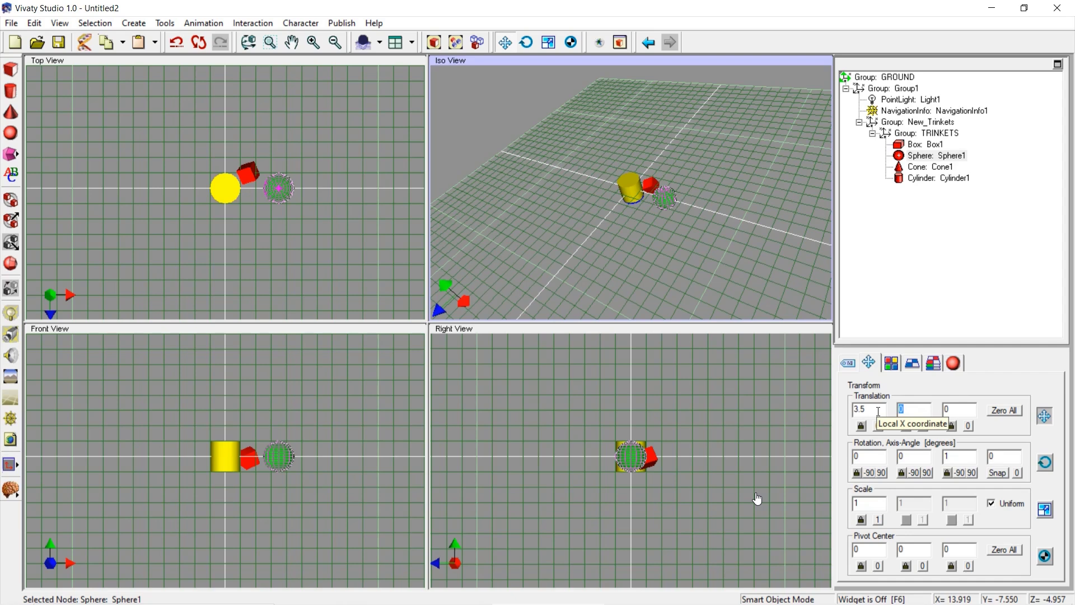
type("0.1")
left_click(962, 412)
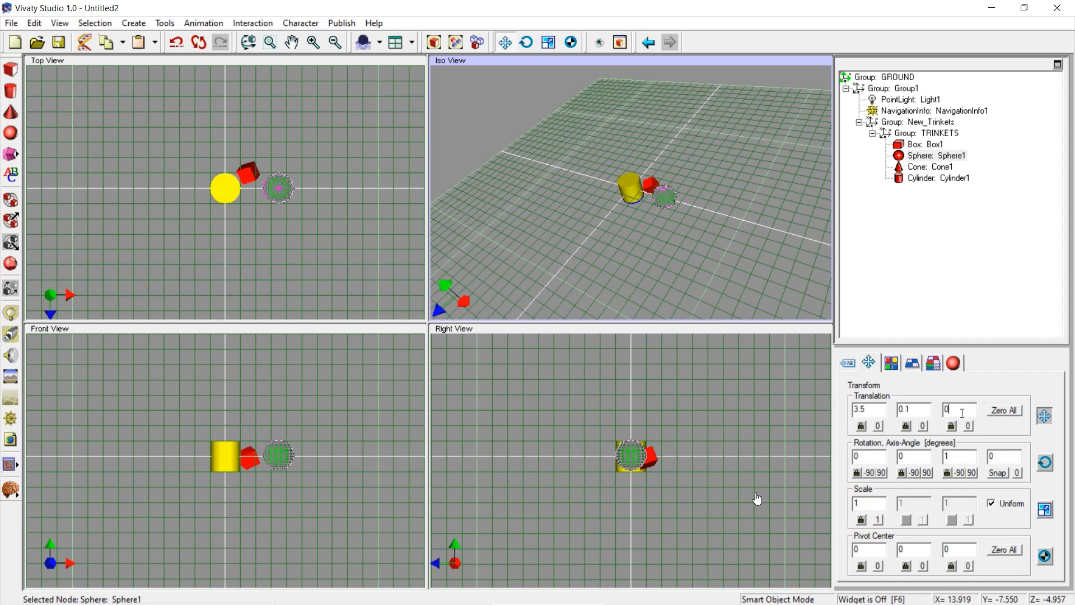
key("BackSpace")
type("0.5")
key("Return")
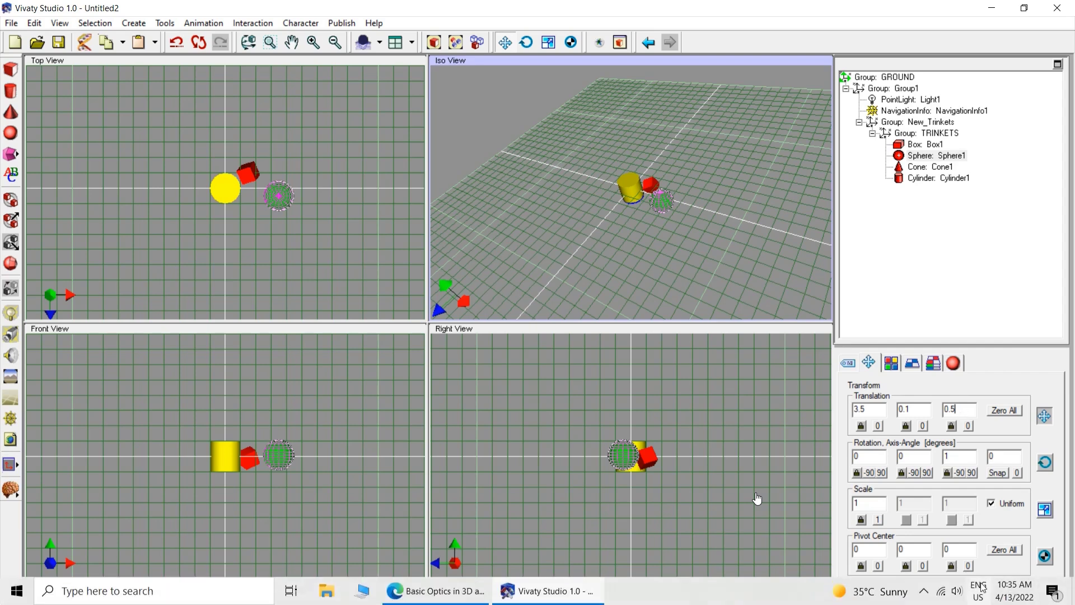
left_click(924, 593)
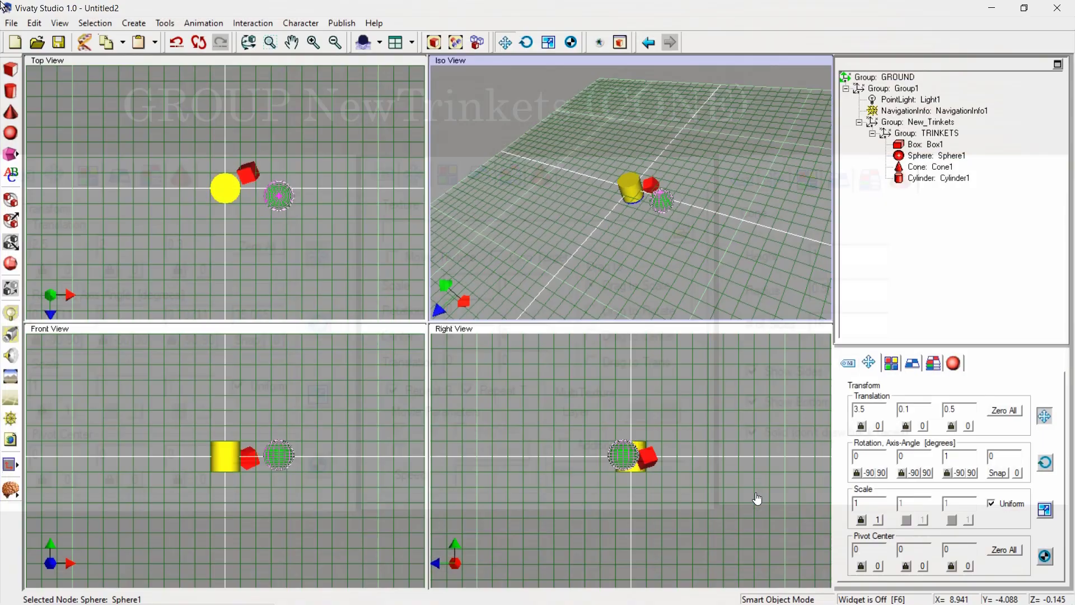
- Set the cone's translation to X 2.5, Y 2 and Z 0.3
left_click(929, 166)
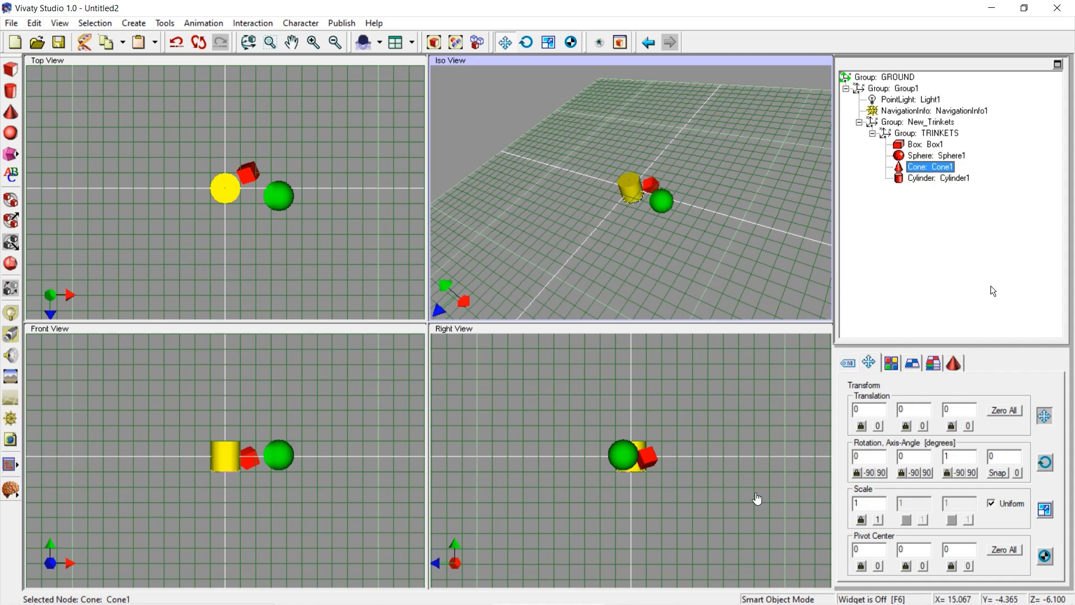
left_click(853, 409)
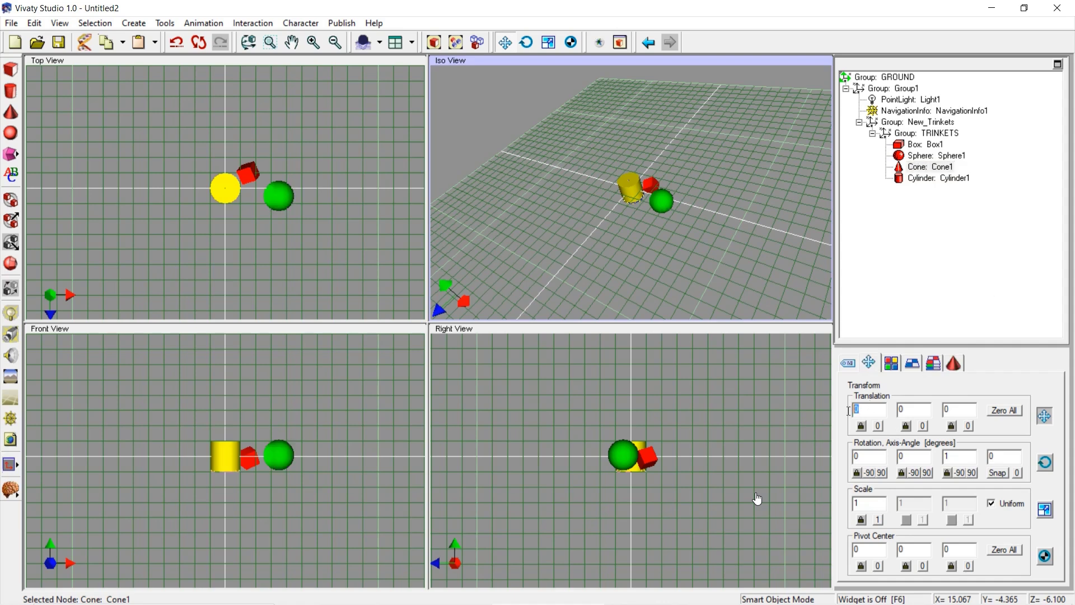
type("2.5")
key("Tab")
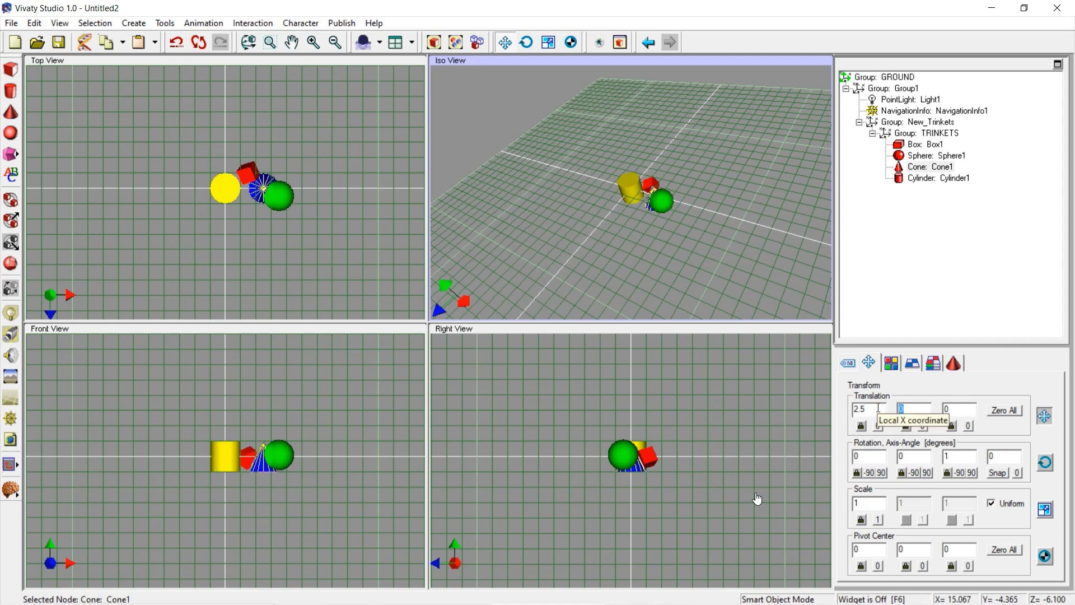
type("2")
key("Tab")
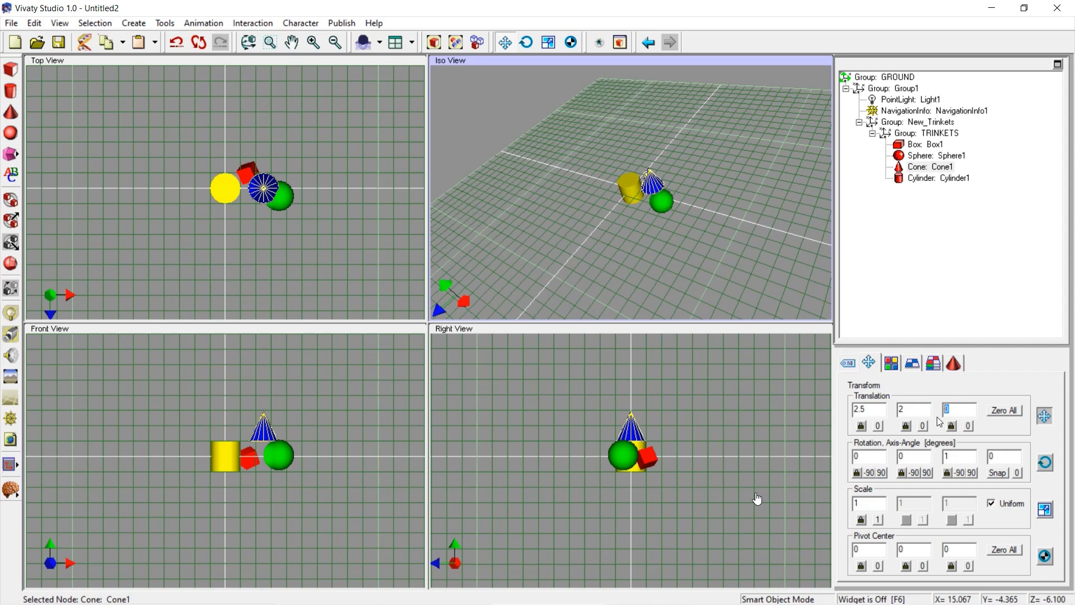
type("0.3")
key("Return")
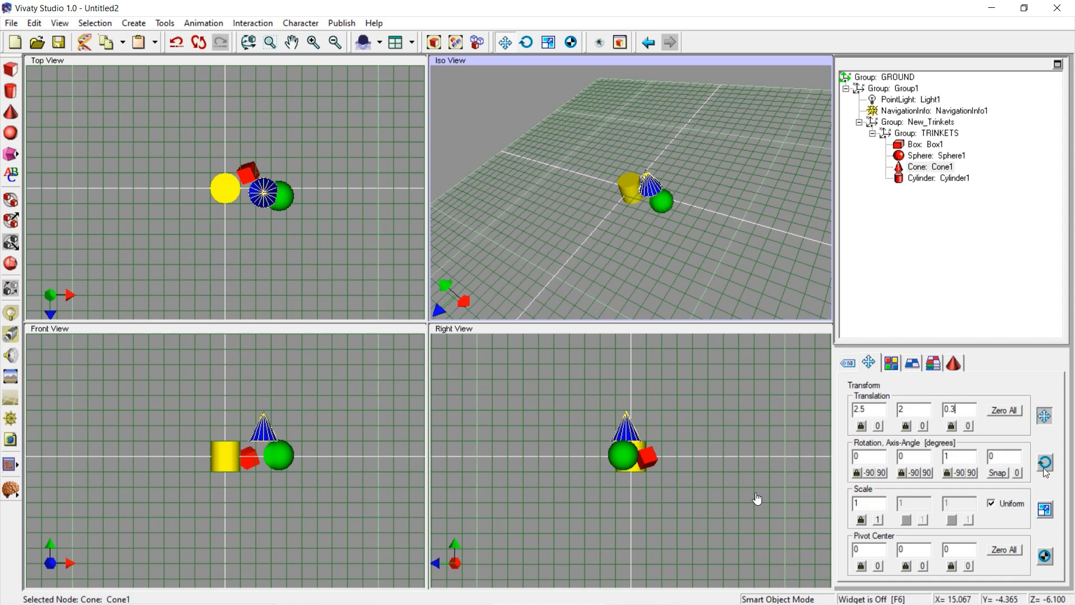
- Set the cone's rotation angle to 35.065 degrees
left_click(992, 456)
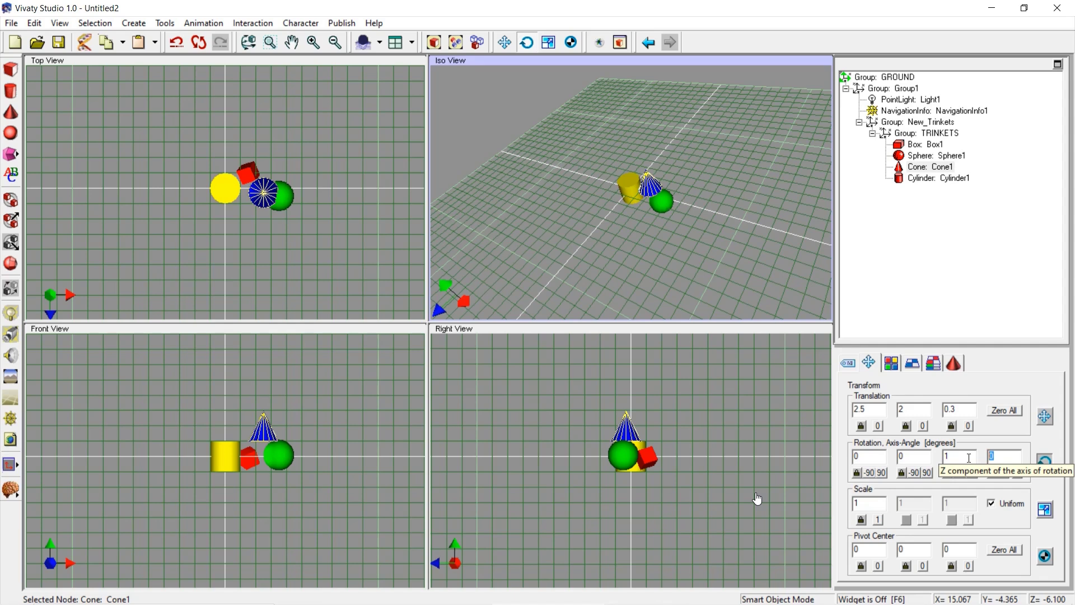
type("35.")
left_click(968, 458)
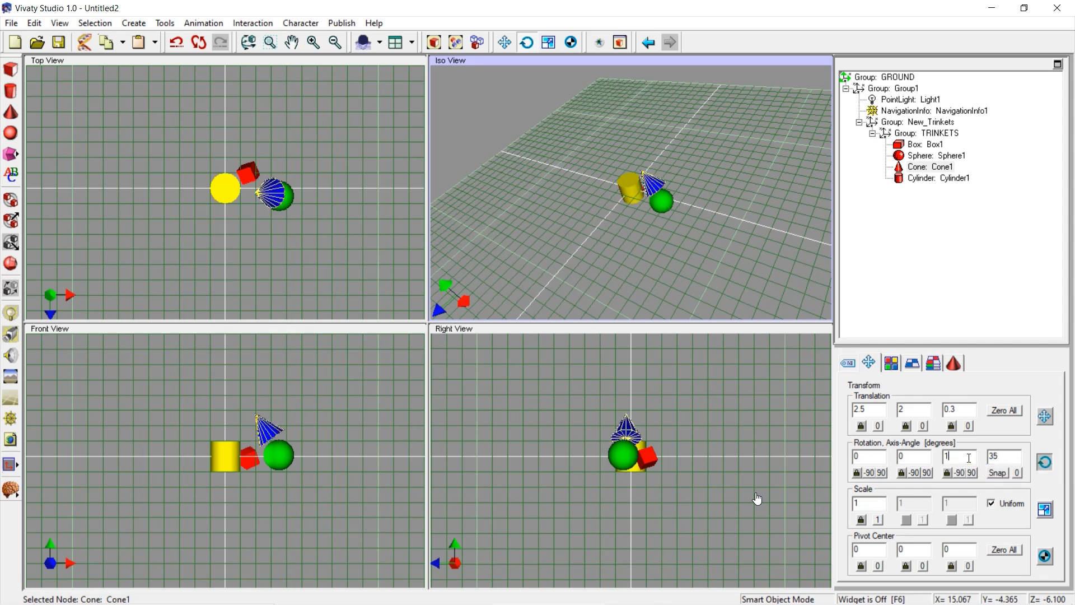
type("065")
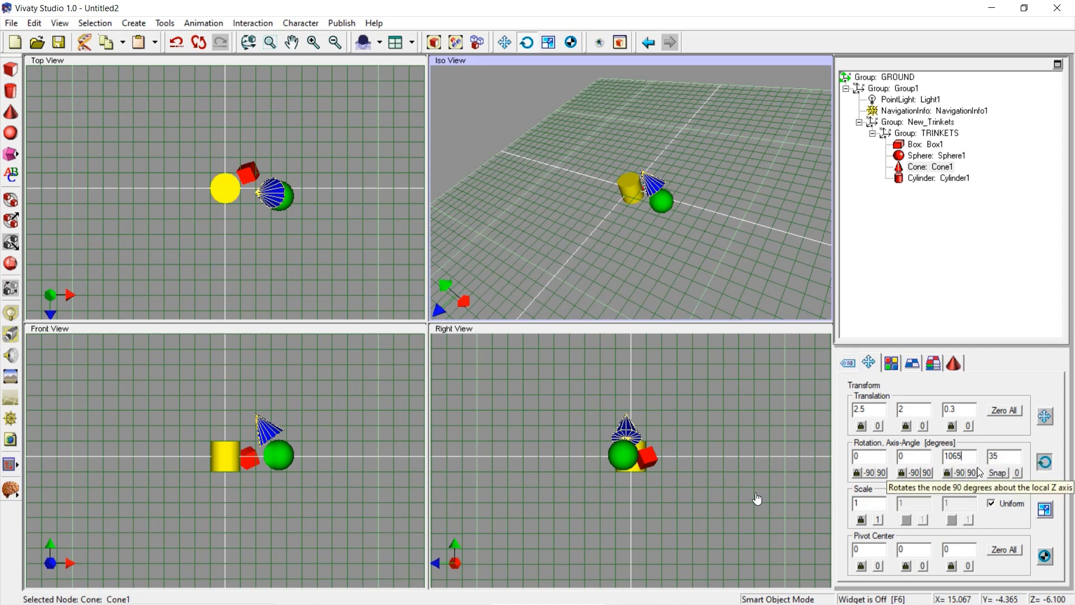
key("BackSpace")
key("BackSpace")
key("BackSpace")
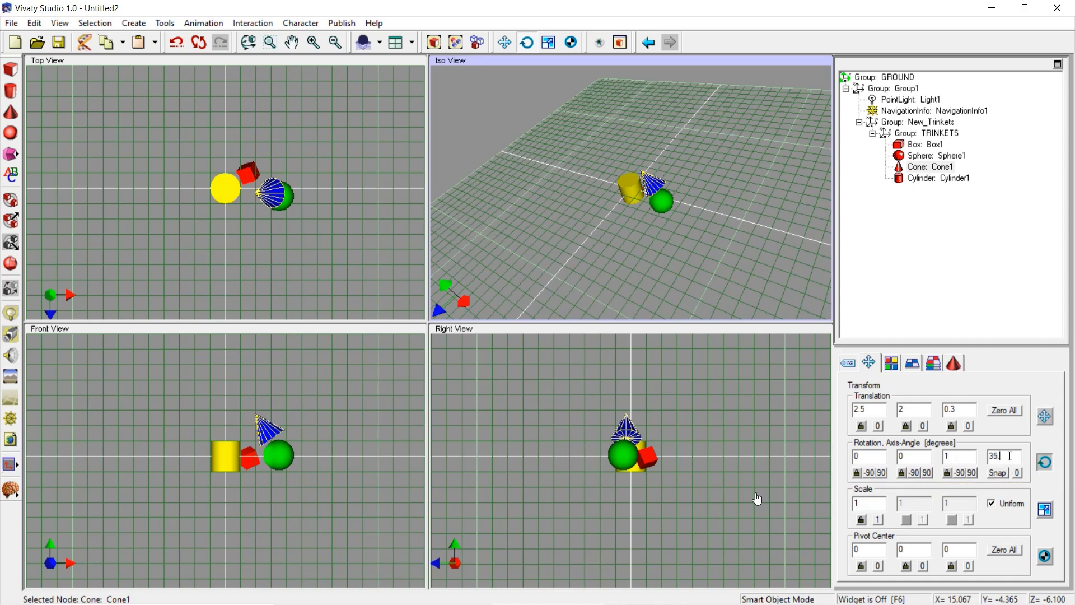
type("065")
- Set the X component of the cone's rotation axis to 0.70711 and copy that value
left_click(960, 457)
left_click(876, 455)
type(".70711")
left_click_drag(884, 456, 840, 458)
right_click(866, 459)
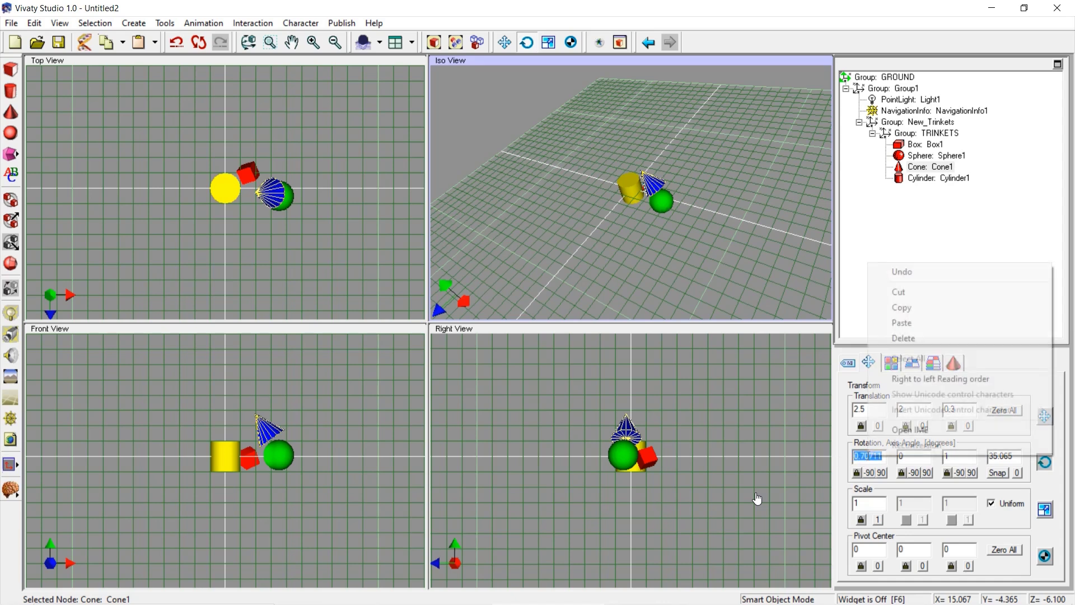
left_click(913, 308)
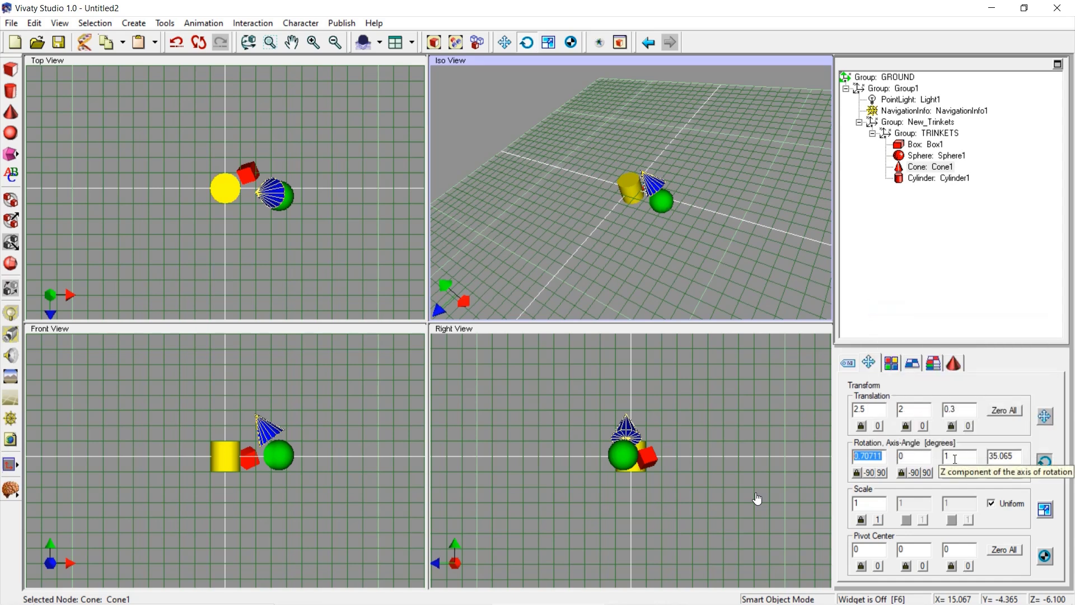
- Replace the Z and X components of the cone's rotation axis with the copied value 0.70711
left_click_drag(947, 457, 960, 458)
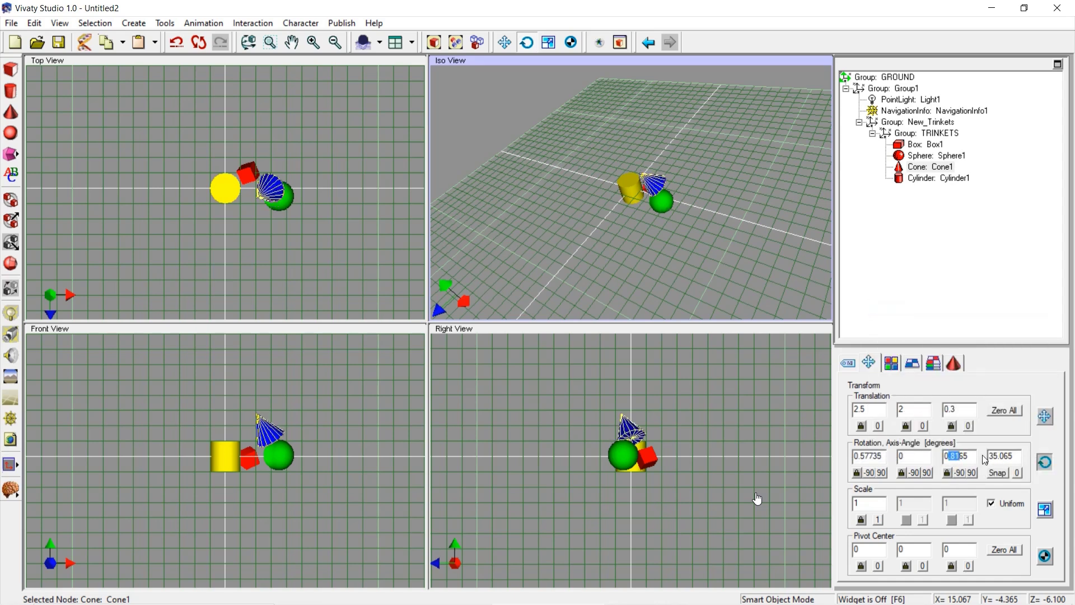
double_click(973, 456)
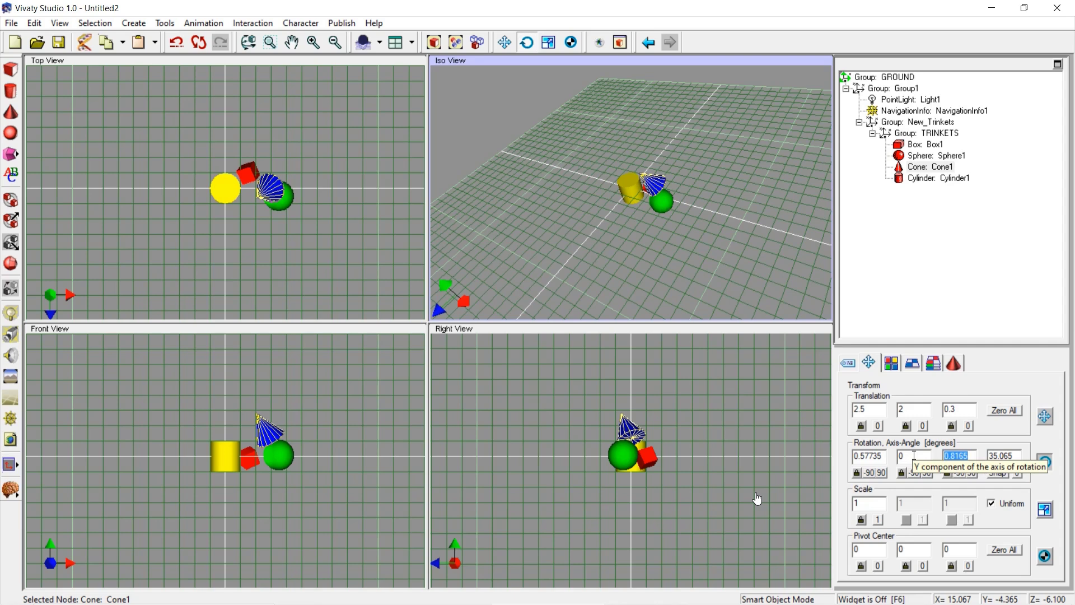
key("ctrl+v")
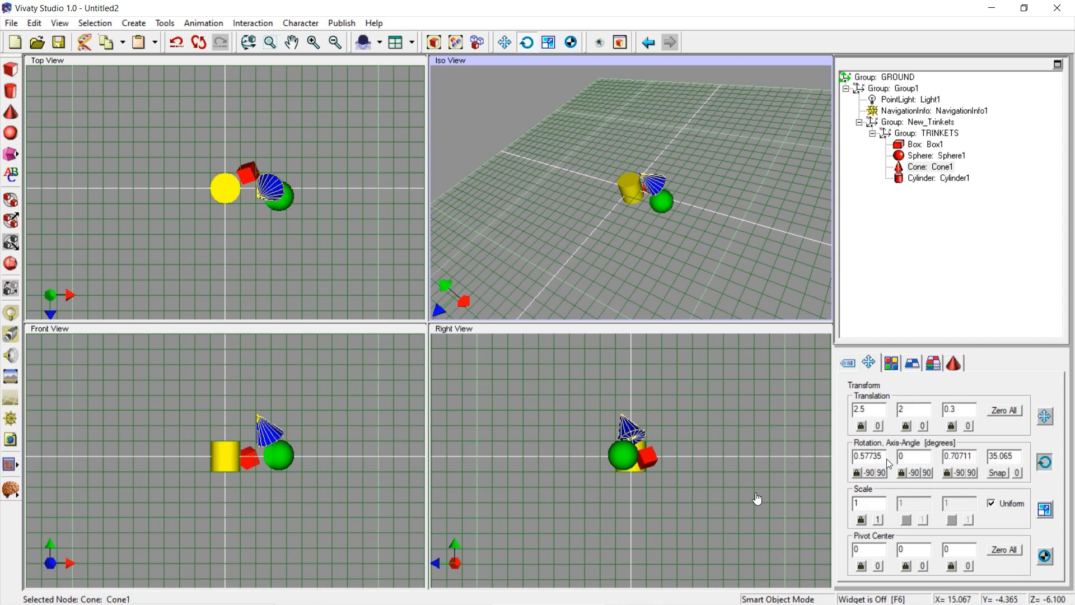
left_click(886, 459)
double_click(886, 459)
key("ctrl+v")
- Reapply the copied 0.70711 to the Z and X components of the cone's rotation axis, twice in alternation
left_click(974, 453)
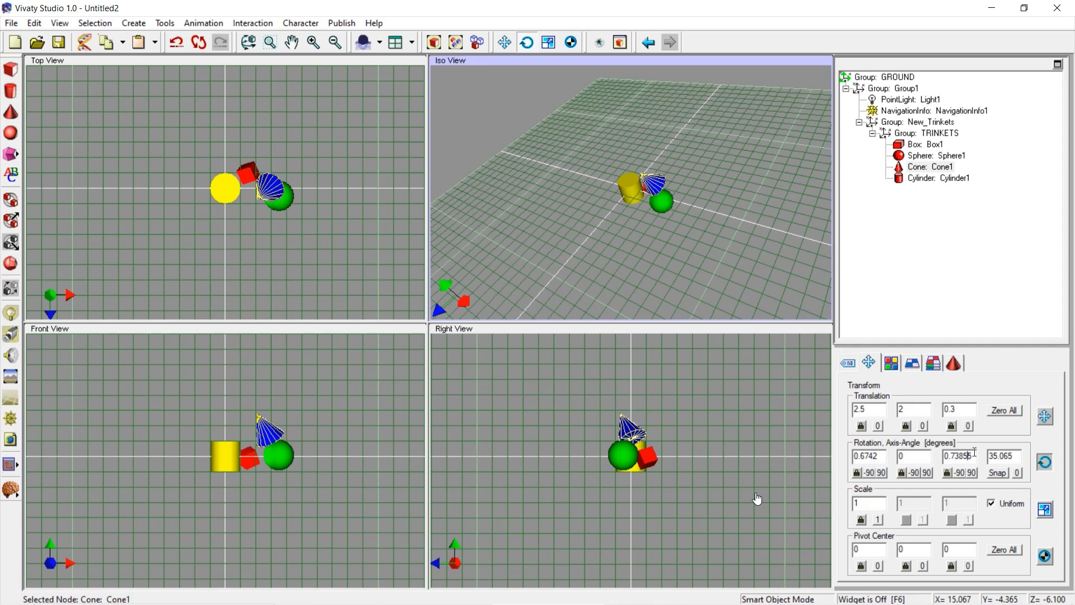
double_click(973, 454)
key("ctrl+v")
left_click(885, 456)
double_click(885, 456)
key("ctrl+v")
left_click(971, 455)
double_click(972, 455)
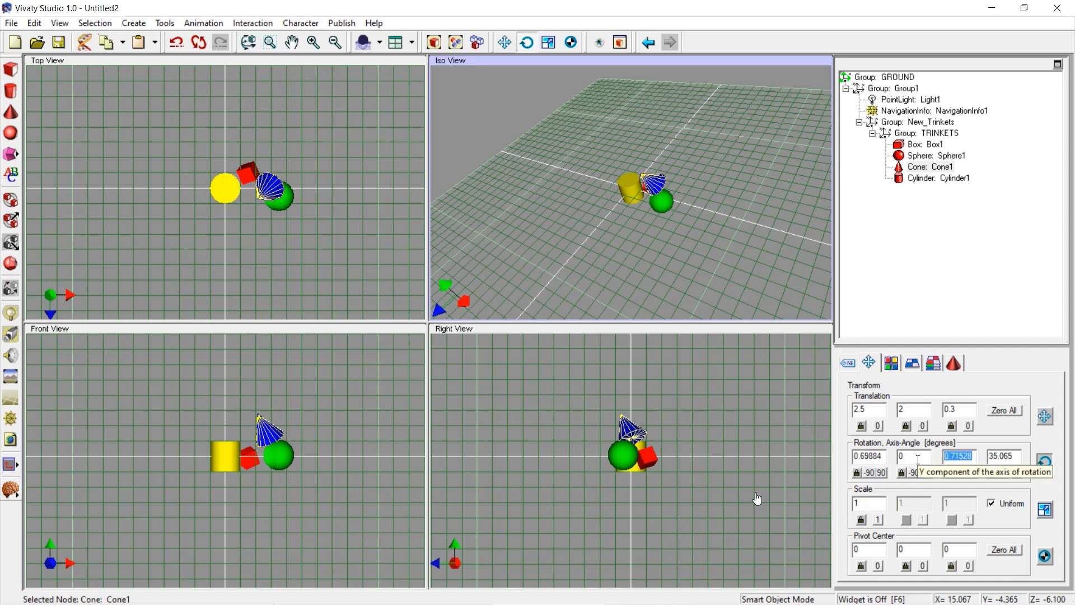
key("ctrl+v")
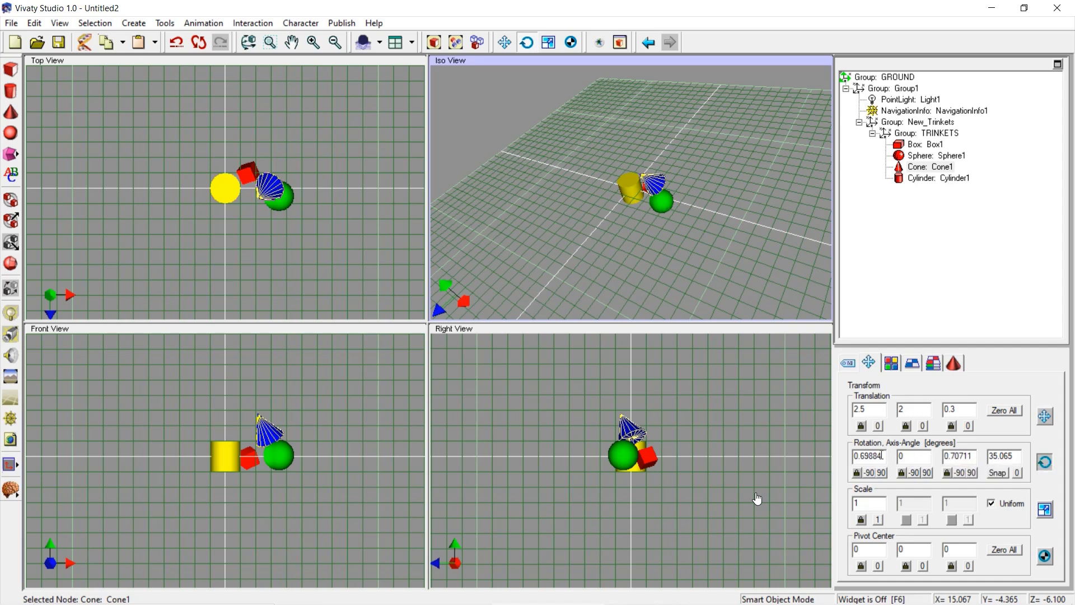
key("Return")
double_click(884, 455)
key("ctrl+v")
- Enter the copied 0.70711 once more in the cone's rotation axis, first for Z and then for X
double_click(958, 455)
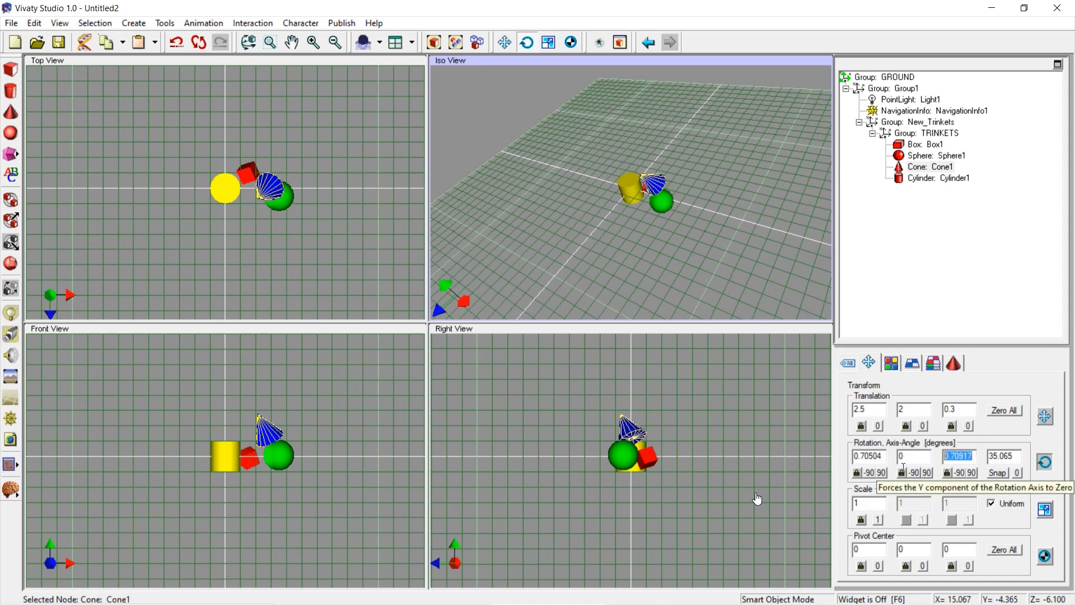
key("ctrl+v")
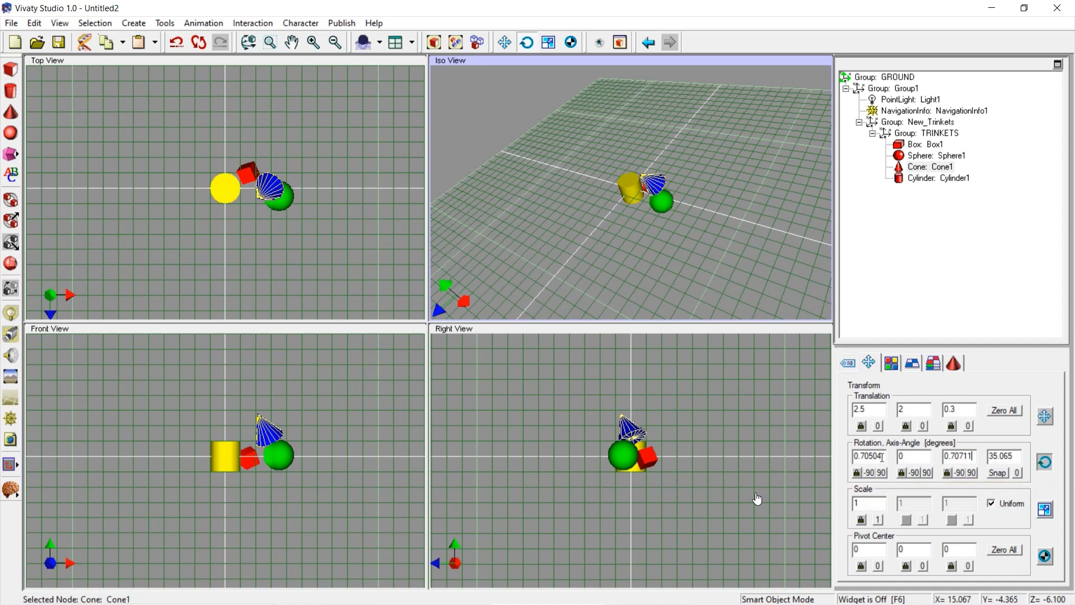
double_click(881, 455)
key("ctrl+v")
key("Tab")
key("ctrl+v")
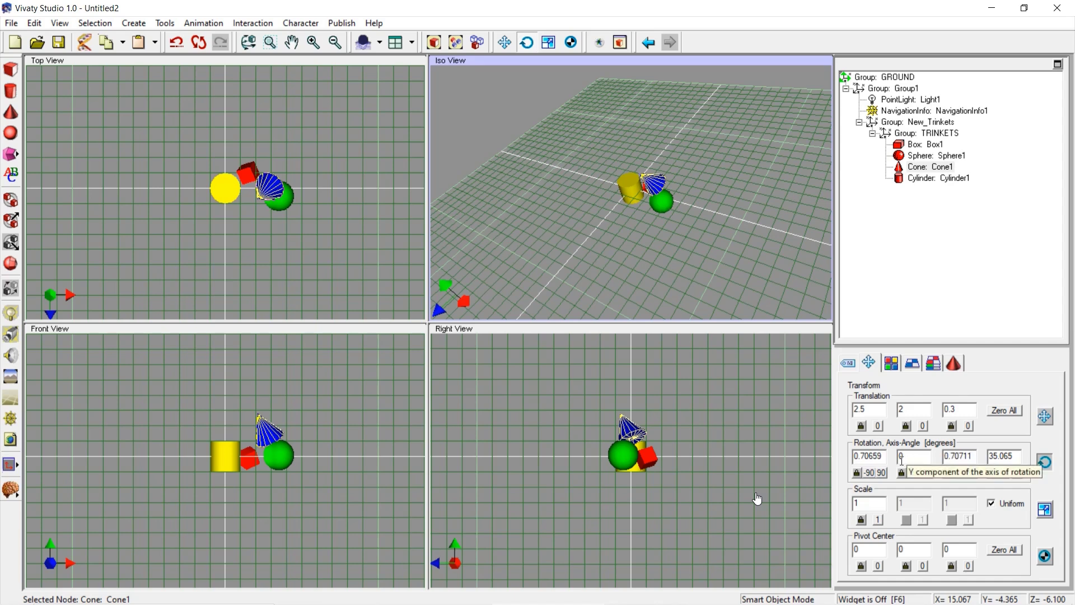
key("Return")
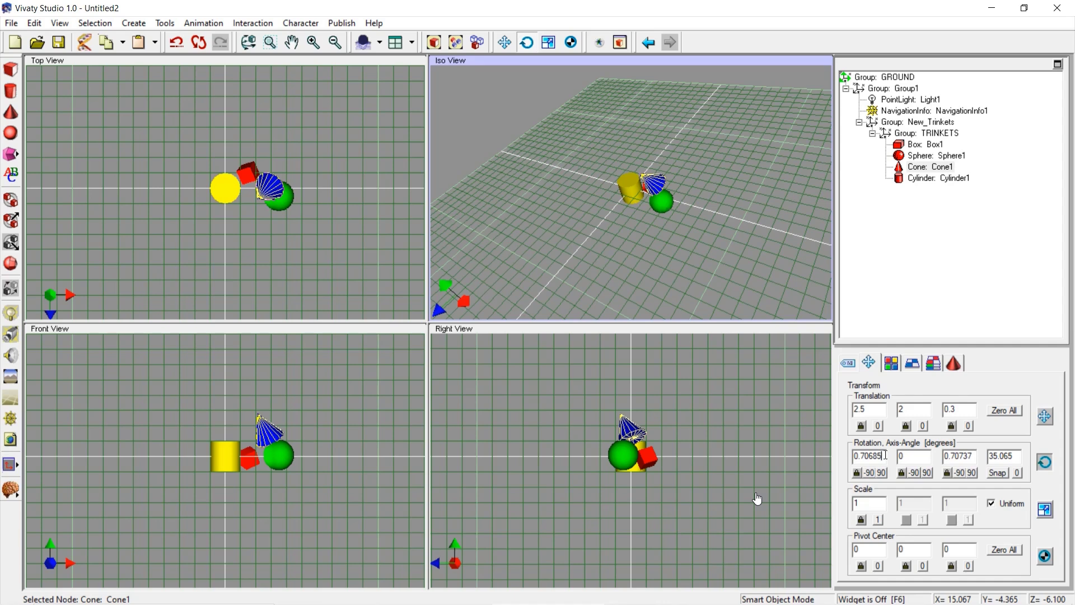
- Set the X and Z components of the cone's rotation axis to 0.70711, then enter the X value once more
key("ctrl+v")
left_click(974, 455)
double_click(975, 456)
type("0.70711")
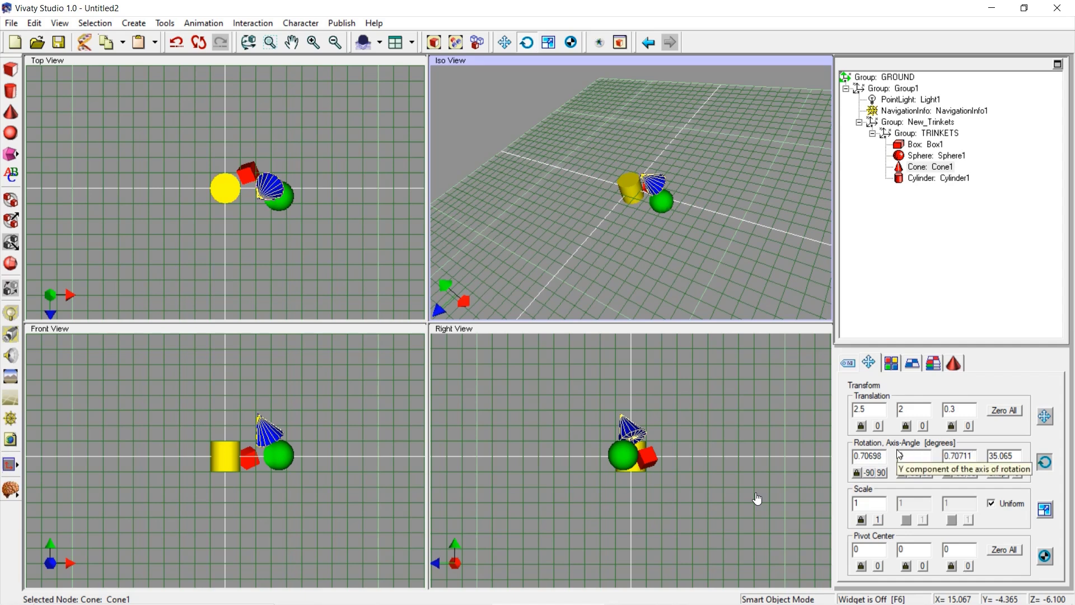
left_click(882, 456)
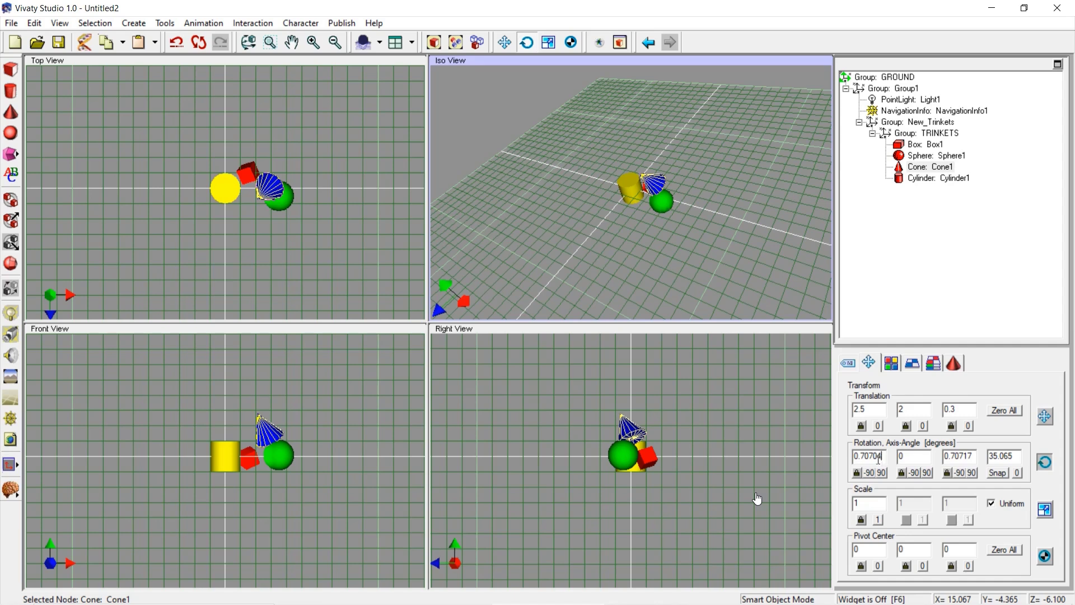
left_click_drag(882, 456, 822, 456)
type("0.70711")
- Correct the last digits of the Z and X components of the cone's rotation axis by re-entering 0.70711
left_click(974, 456)
key("Return")
double_click(974, 456)
type("0.70711")
left_click(886, 457)
left_click_drag(885, 456, 833, 460)
type("0.70711")
- Correct the X component of the cone's rotation axis to 0.70711 so that it matches the Z component
left_click(976, 455)
double_click(974, 455)
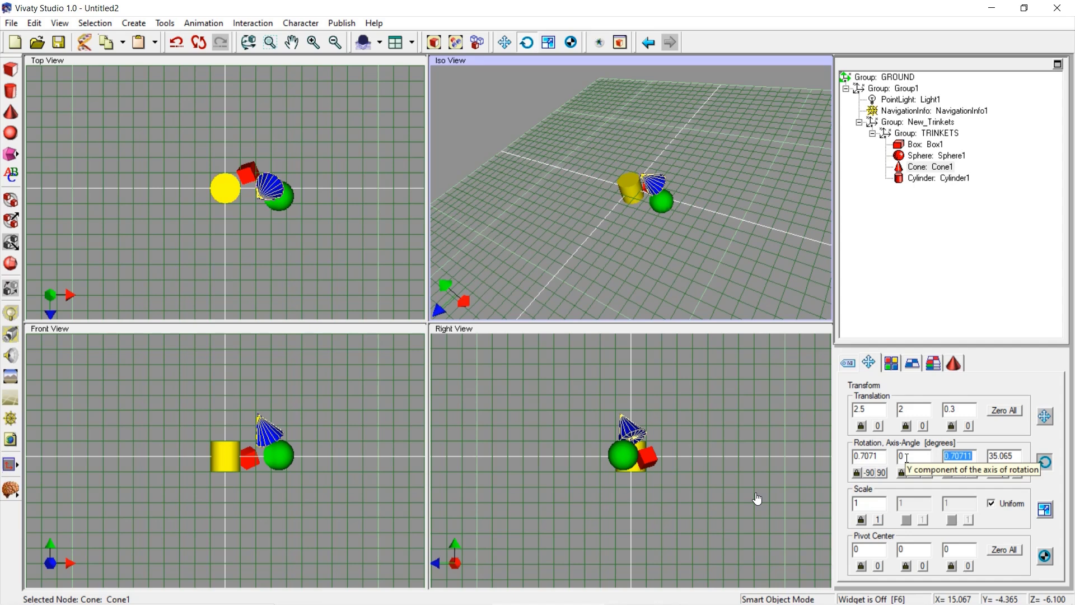
key("End")
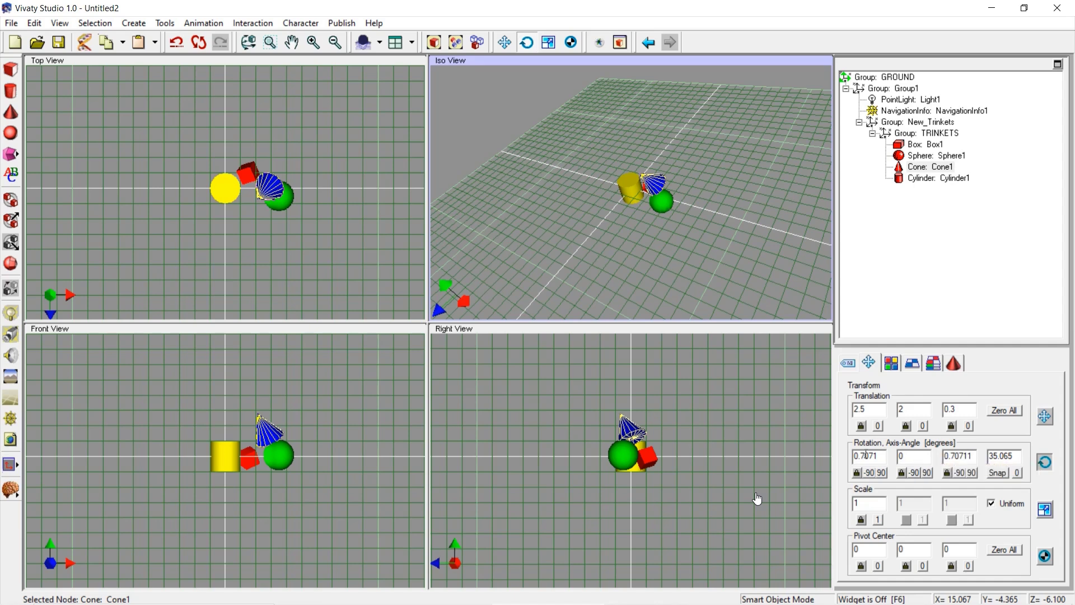
double_click(868, 455)
type("0.70711")
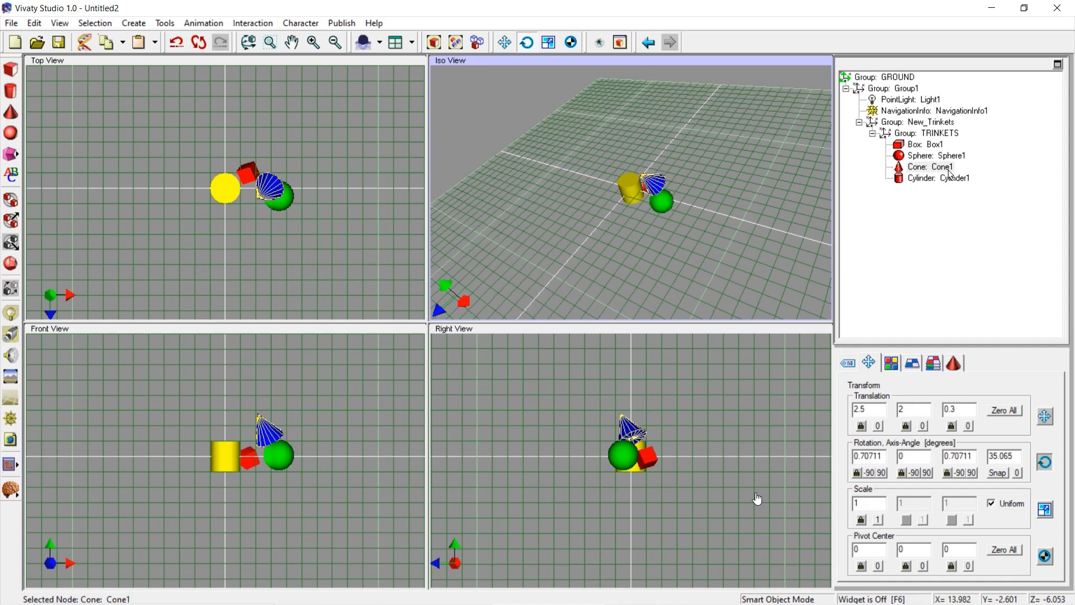
- Set the cylinder's translation to X 4.1, Y 1.5 and Z -0.5
left_click(949, 178)
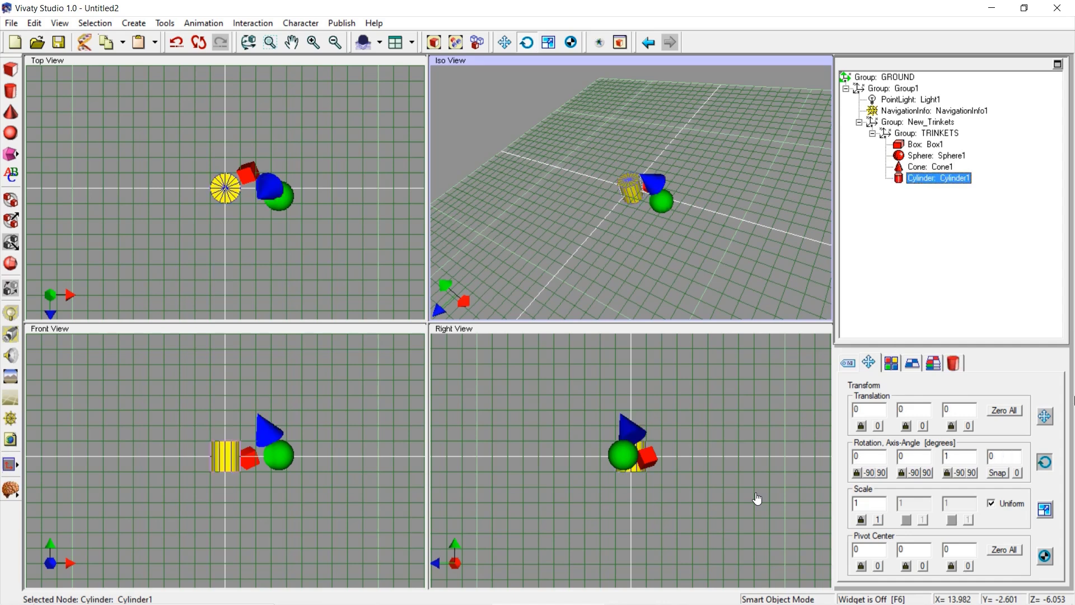
left_click(1044, 416)
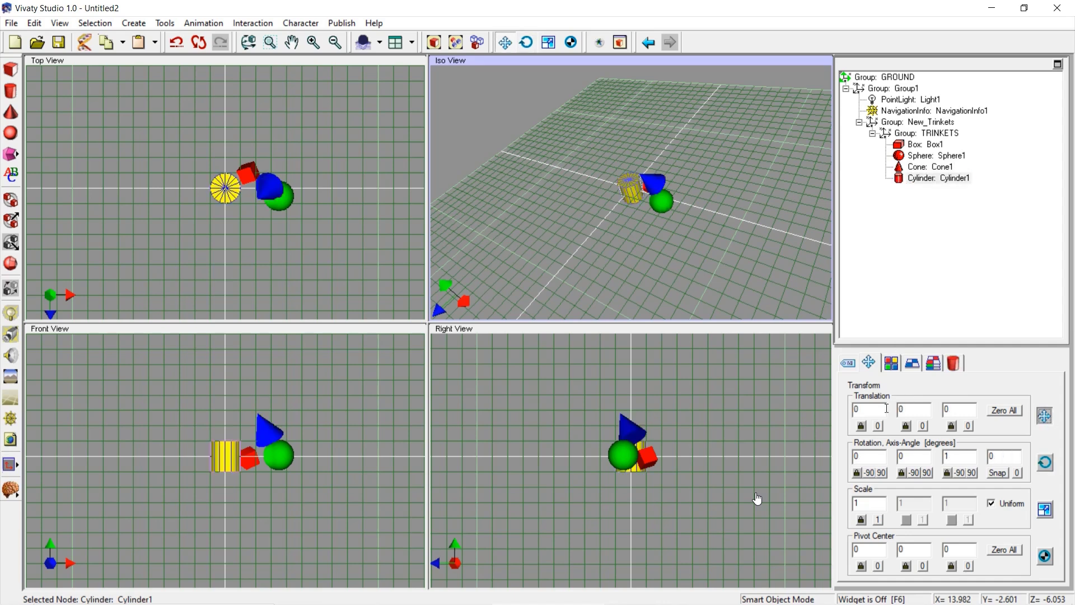
left_click_drag(873, 411, 854, 412)
left_click(921, 406)
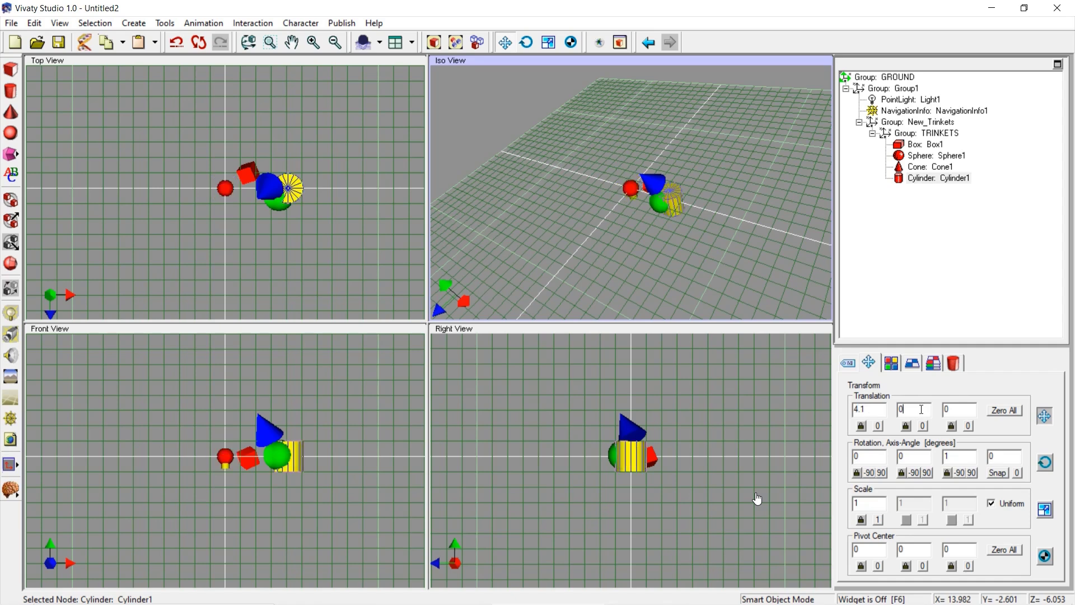
left_click_drag(921, 409, 890, 410)
type("1.5")
left_click(965, 410)
left_click_drag(963, 412, 930, 411)
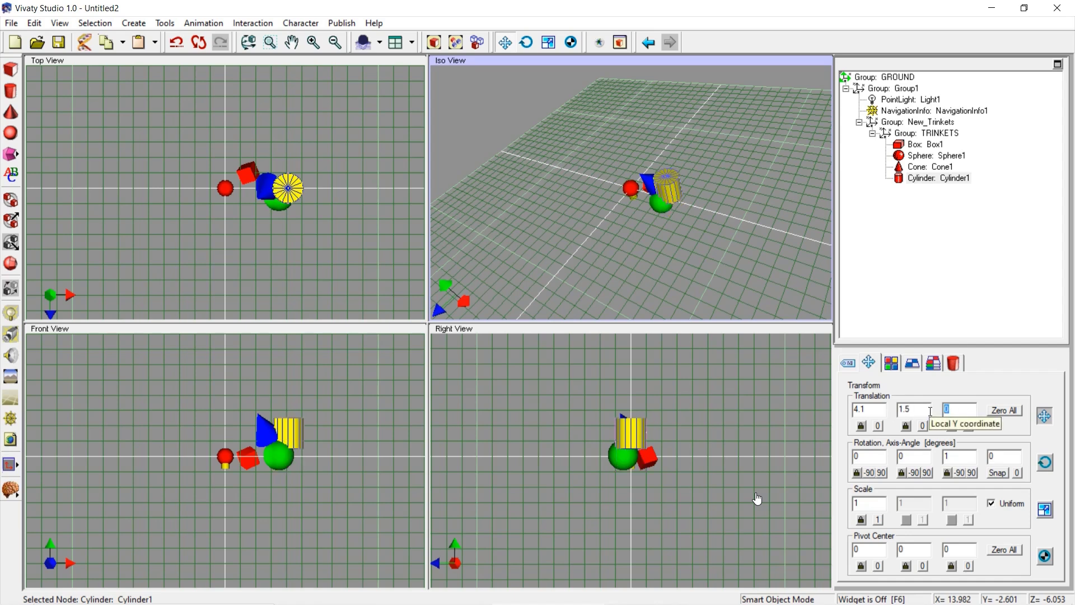
type("-0.5")
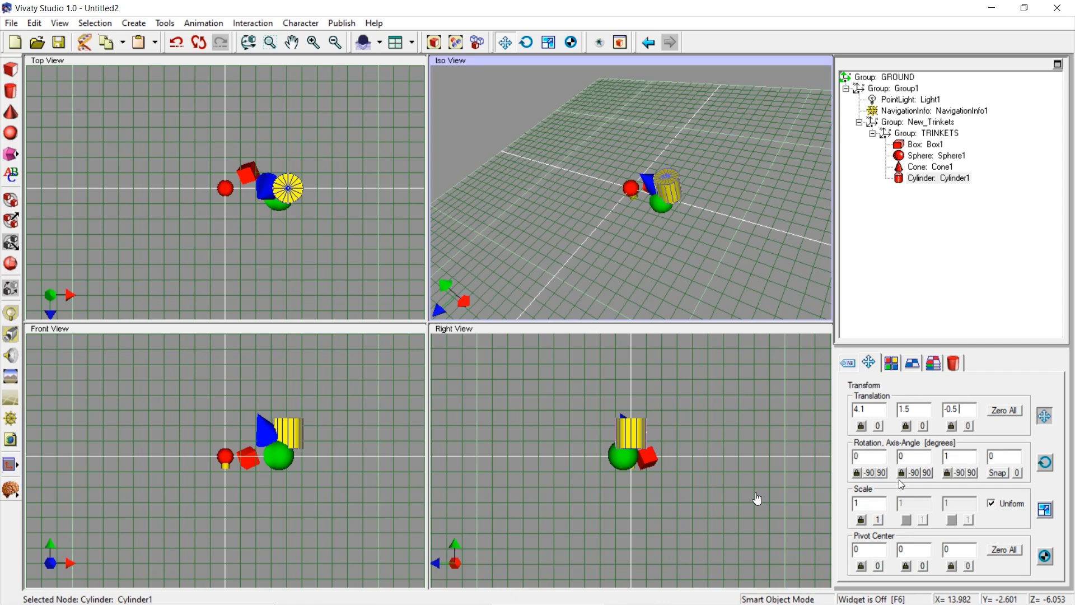
- Set the cylinder's rotation angle to 30.1949 degrees and its axis Y component to 0.70711, and copy the Y value
left_click(1010, 457)
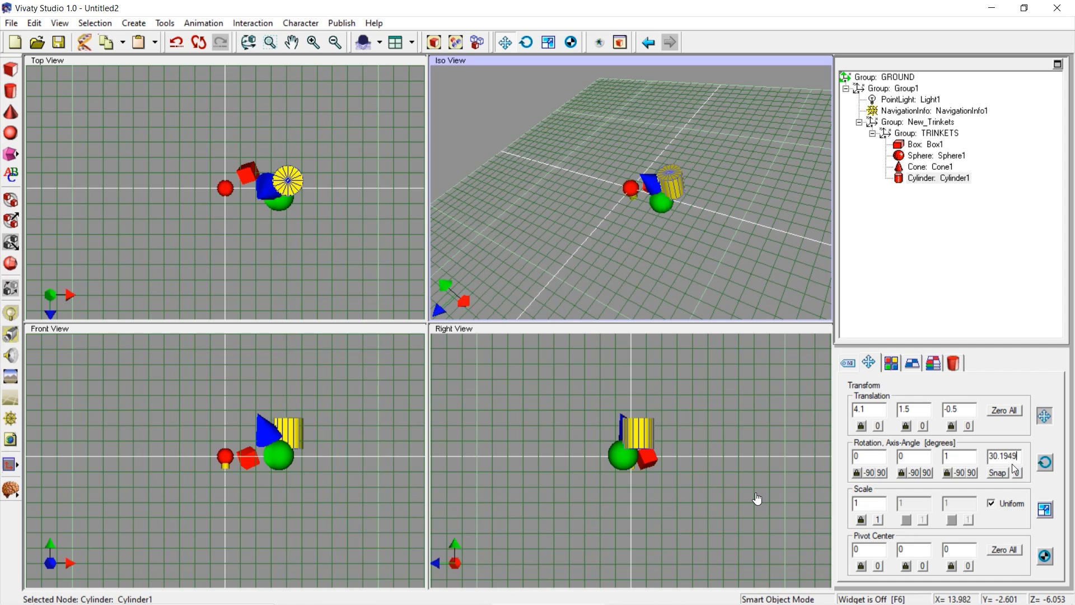
key("Return")
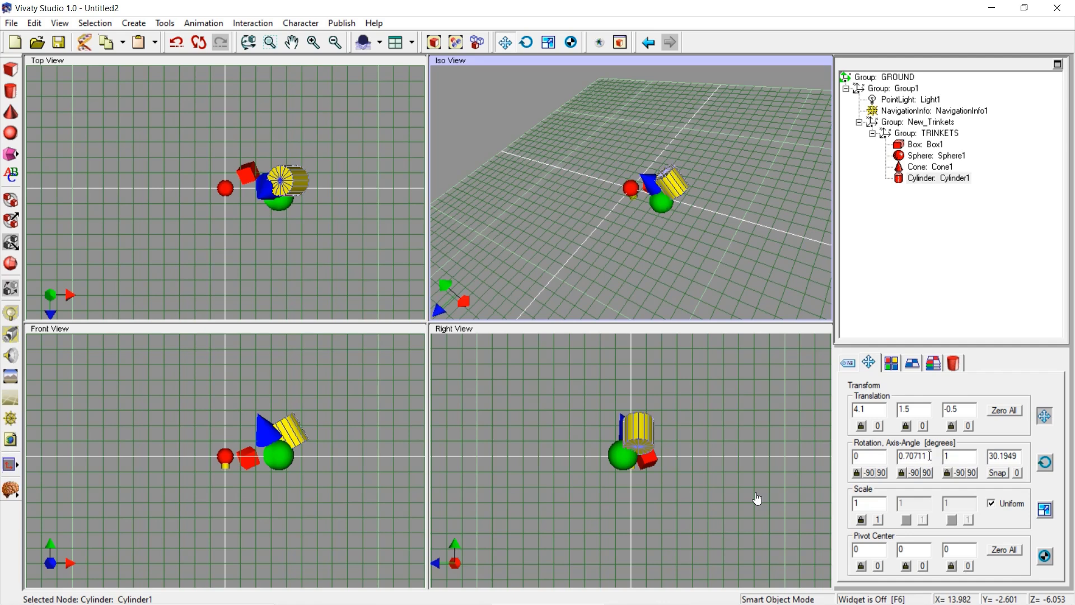
double_click(930, 455)
right_click(908, 455)
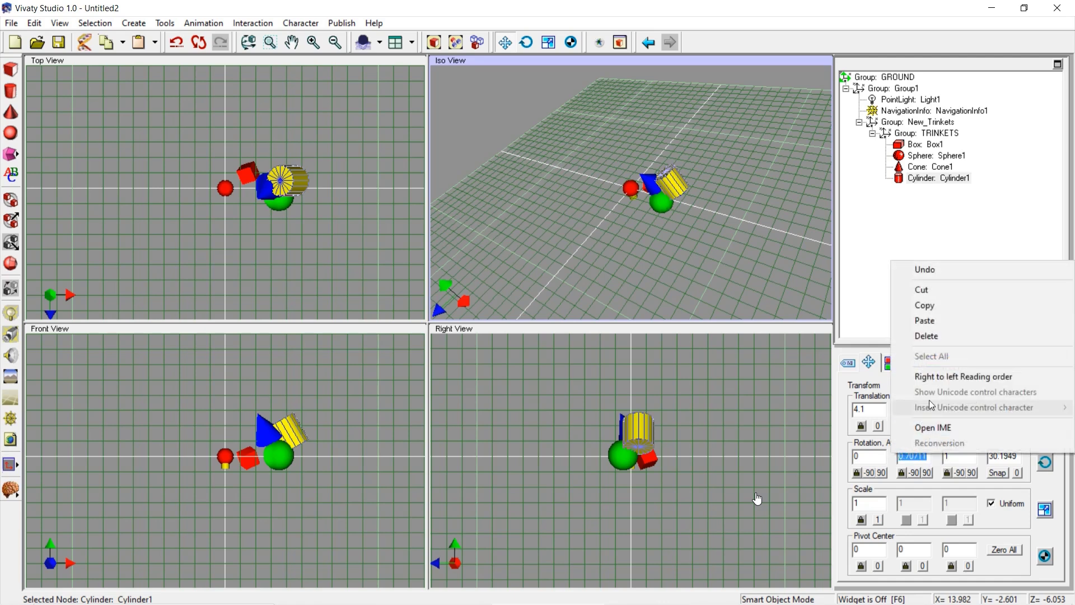
left_click(958, 312)
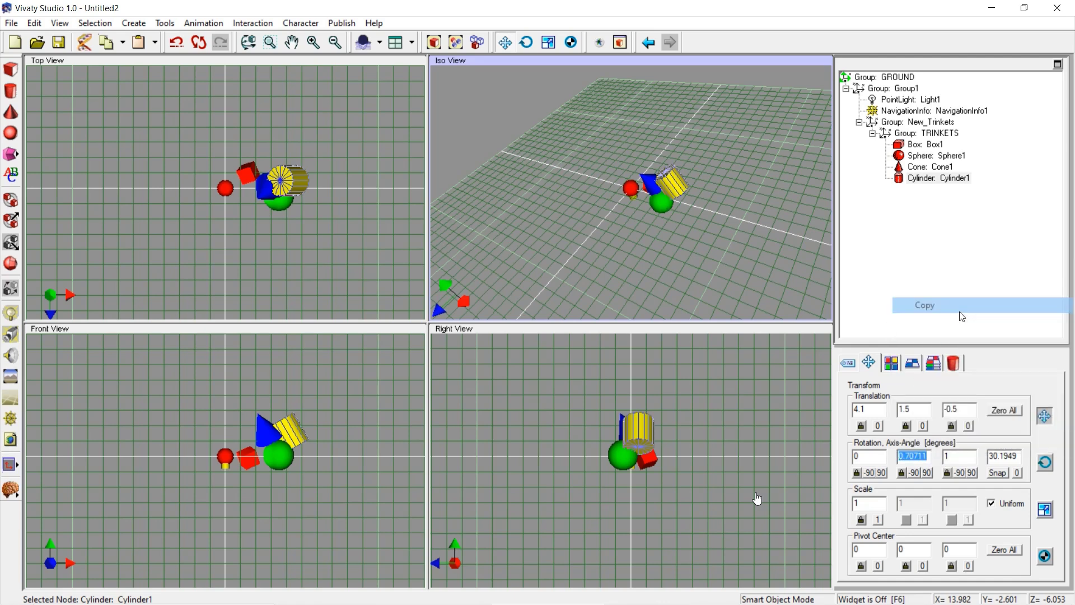
- Set the Z component of the cylinder's rotation axis to the copied 0.70711 and re-enter the same value for Y
left_click(964, 455)
double_click(964, 456)
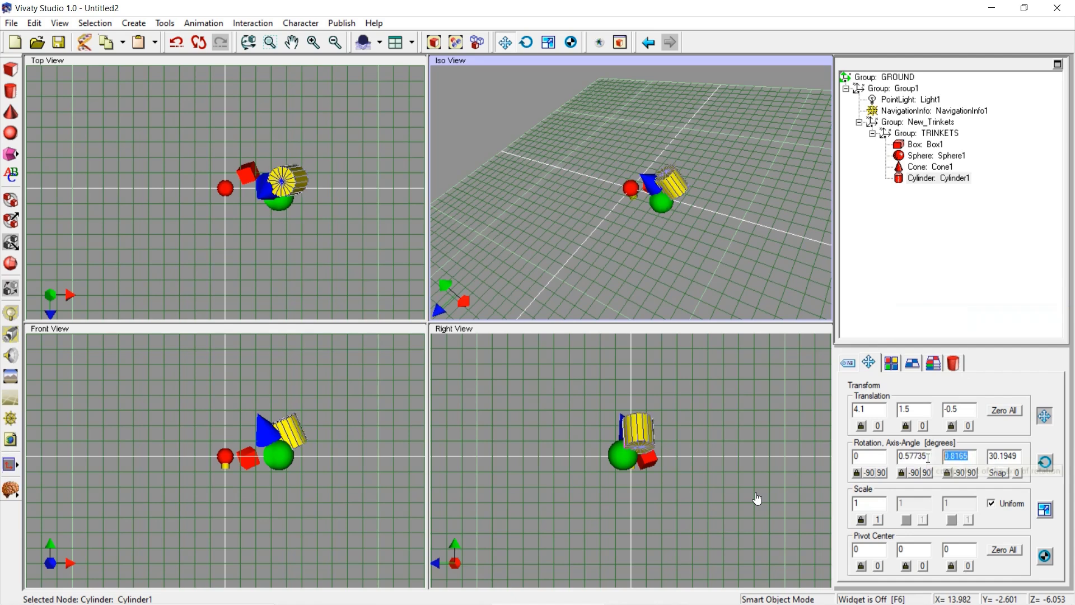
key("ctrl+v")
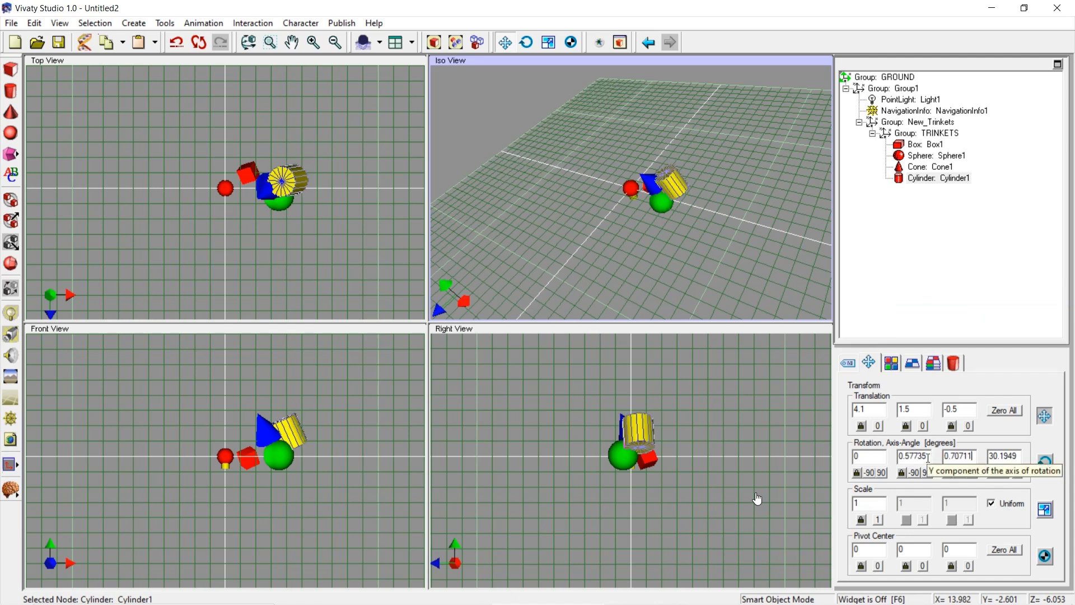
double_click(898, 458)
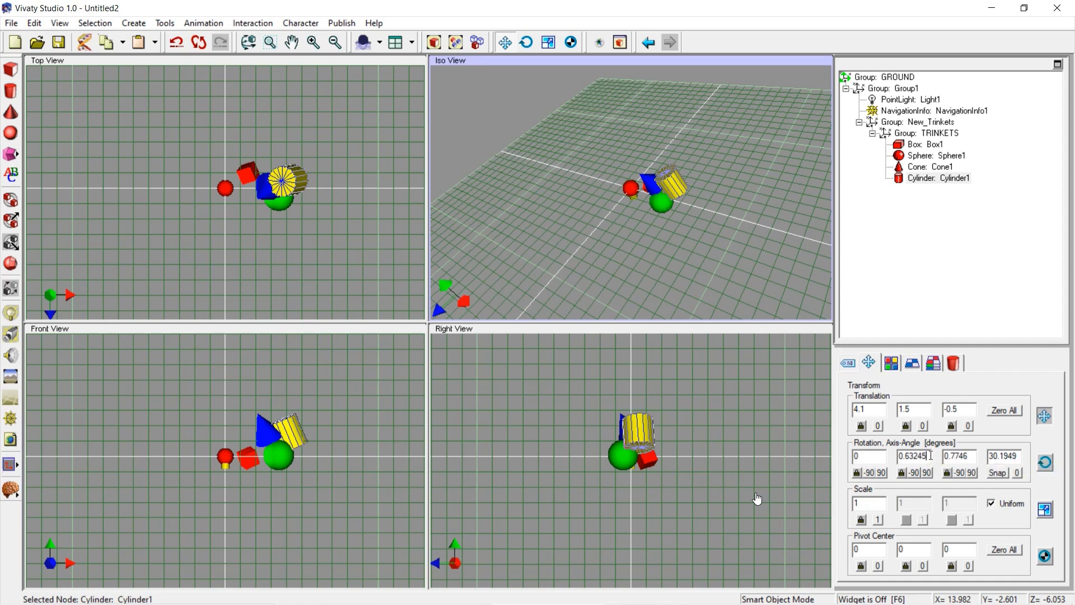
key("ctrl+v")
key("Tab")
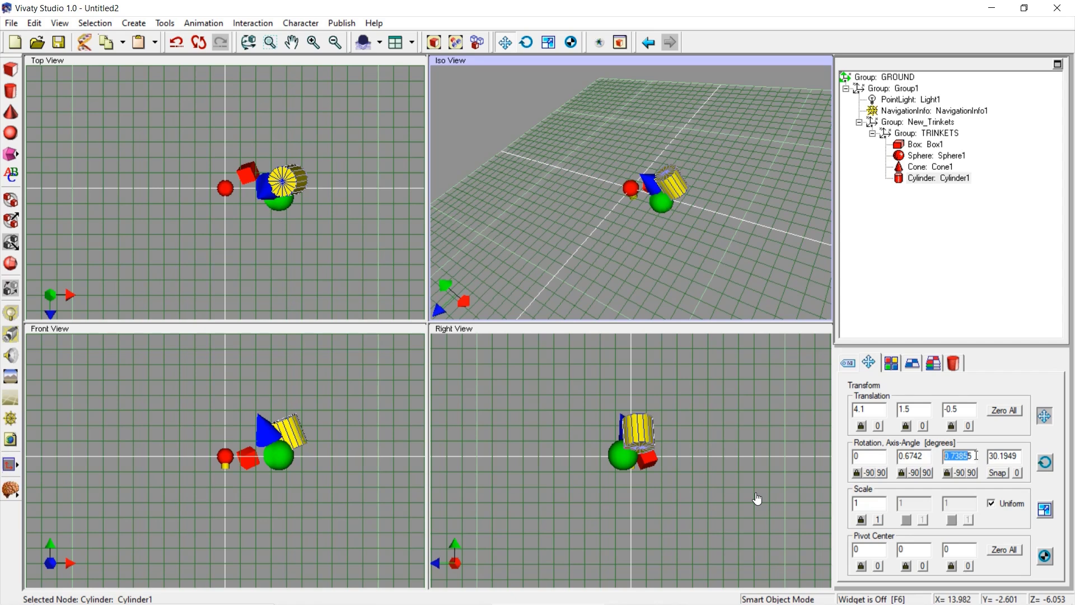
- Re-enter 0.70711 for the Z component of the cylinder's rotation axis, repeating it for Y and Z in turn
key("ctrl+v")
double_click(926, 455)
type("0.70711")
key("Return")
double_click(948, 453)
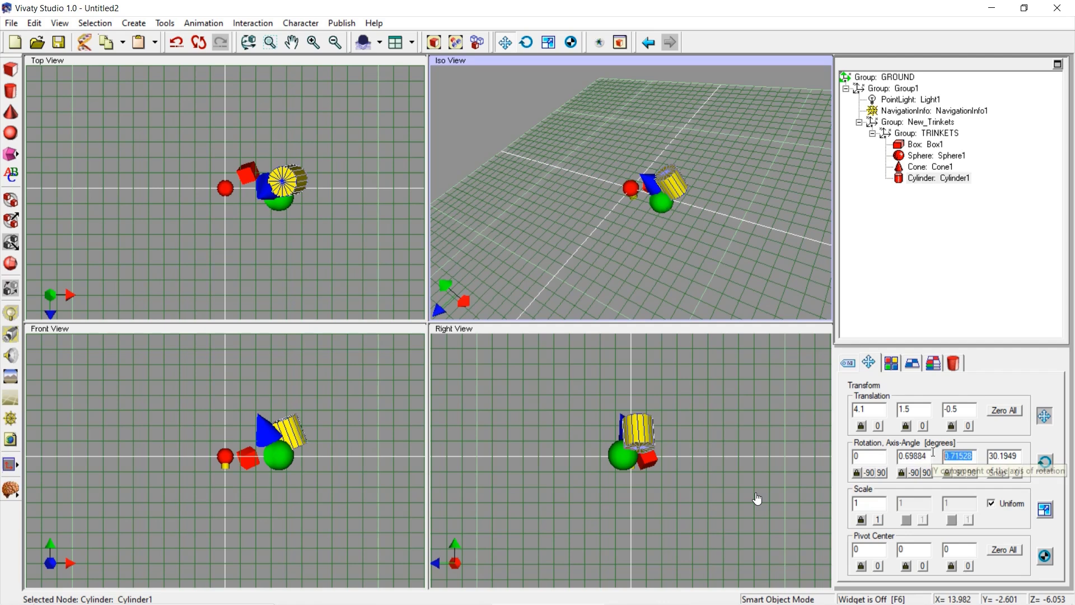
key("ctrl+v")
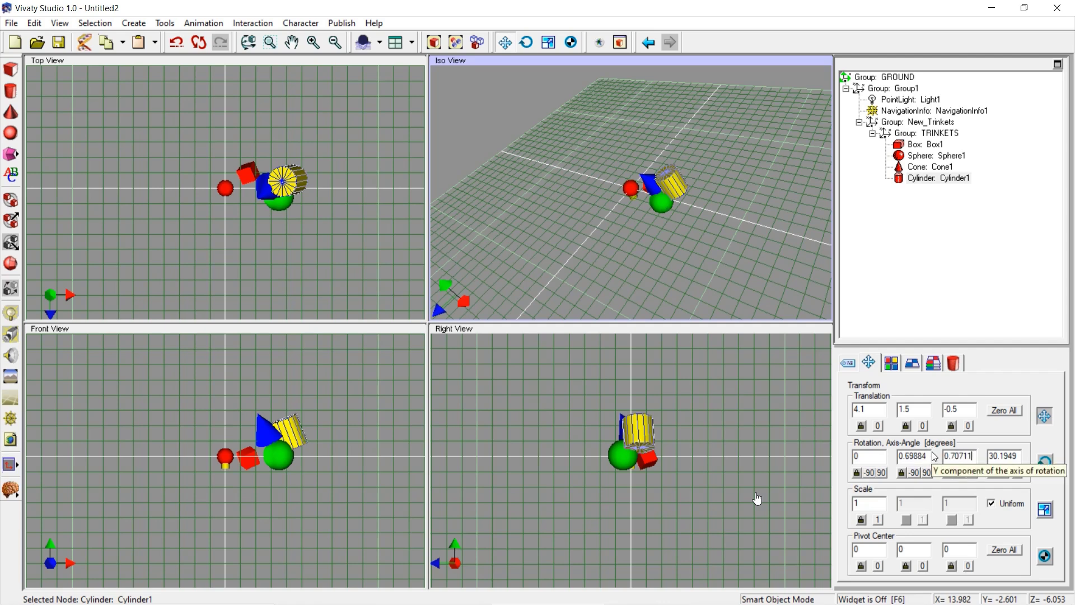
key("Return")
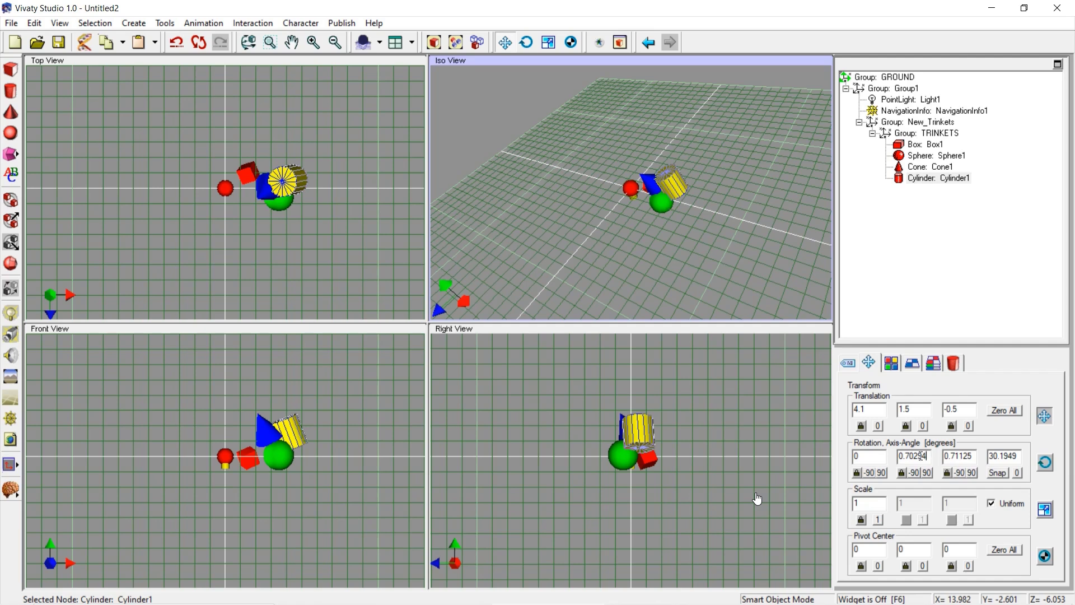
- Correct the cylinder's rotation axis by entering 0.70711 for Y, for Z, and for Y once more
left_click_drag(931, 456, 870, 457)
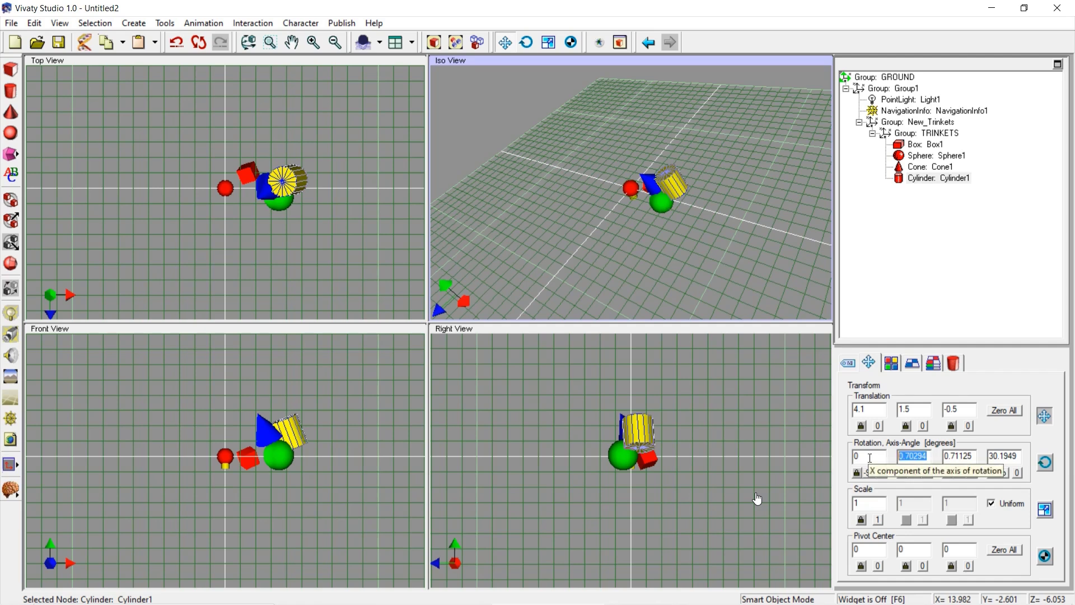
key("ctrl+v")
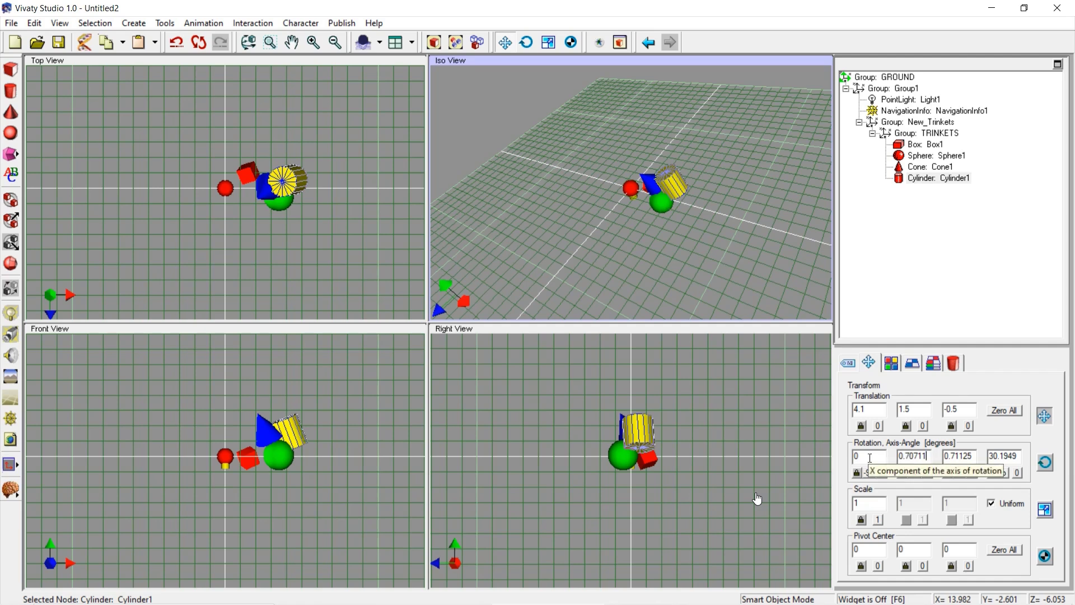
left_click(976, 454)
left_click_drag(976, 455, 917, 456)
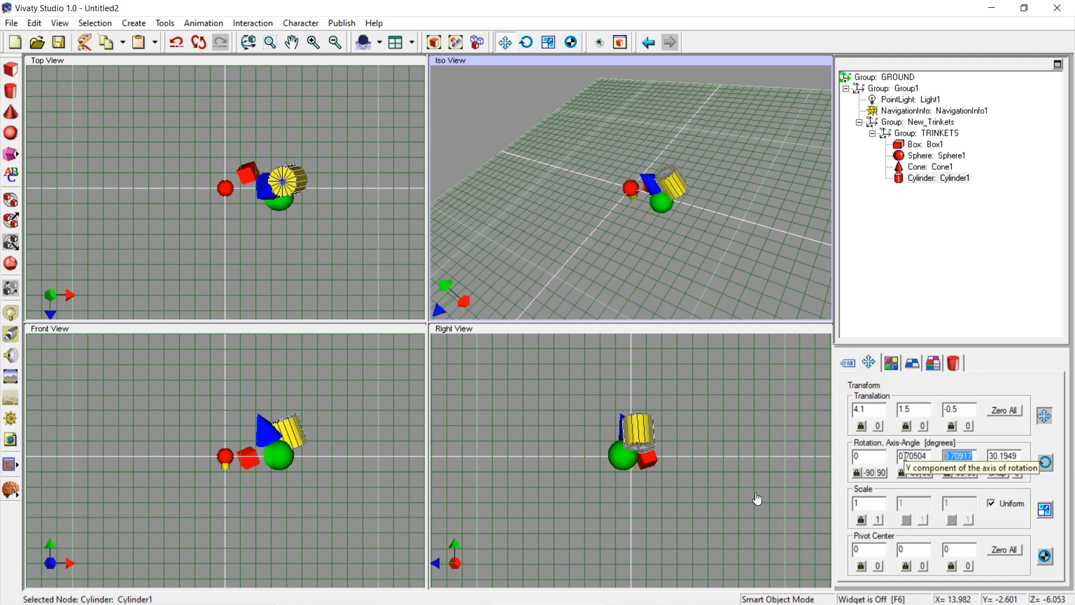
type("0.70711")
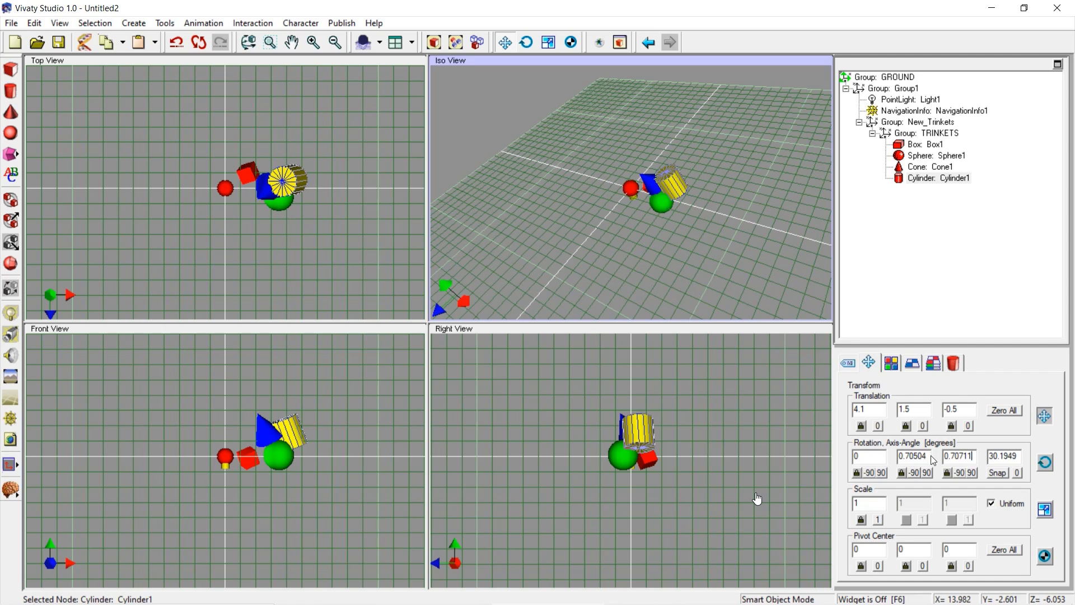
double_click(914, 456)
type("0.70711")
- Replace the Z and the Y components of the cylinder's rotation axis with 0.70711 to bring them closer together
left_click(974, 457)
double_click(974, 457)
key("ctrl+v")
left_click(931, 455)
double_click(931, 455)
key("Delete")
type("0.70711")
- Correct the last digits of the Z and Y components of the cylinder's rotation axis by entering 0.70711 again
left_click(975, 456)
double_click(975, 457)
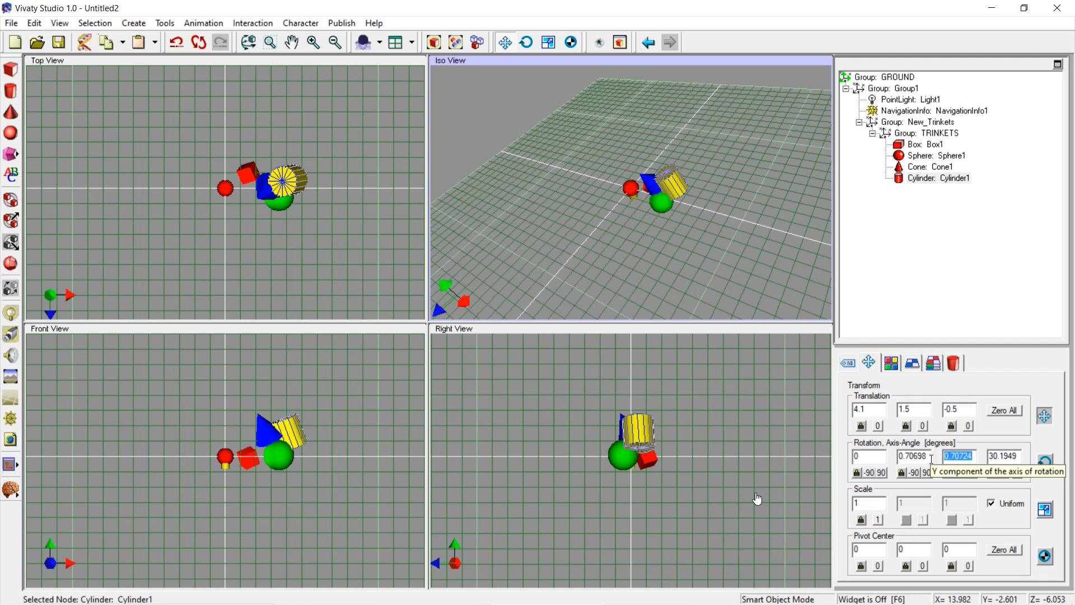
type("0.70711")
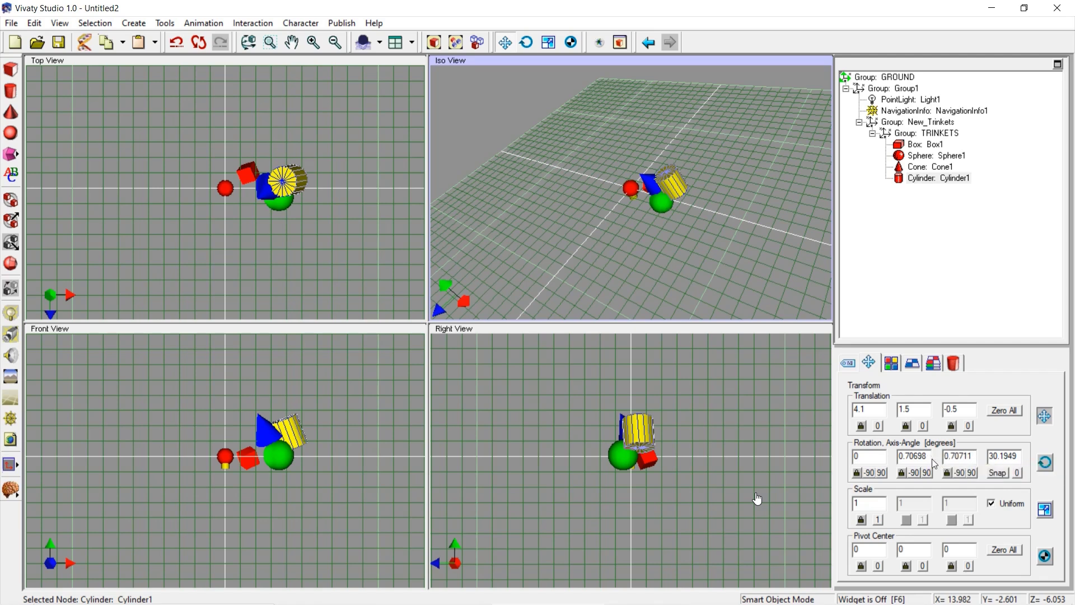
left_click(927, 459)
left_click_drag(927, 458, 898, 457)
type("0.70711")
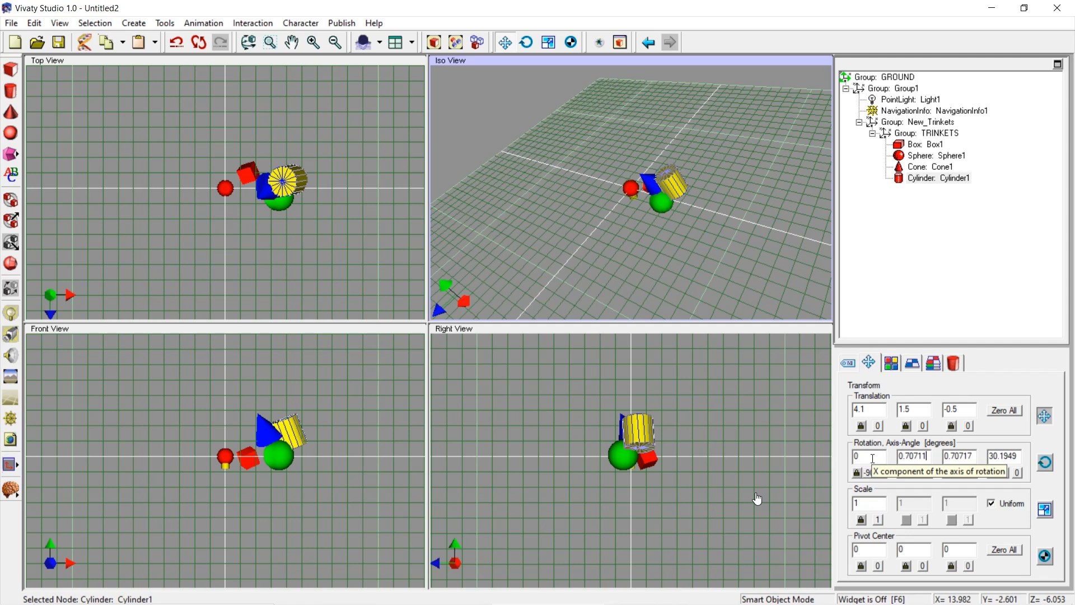
- Finish equalising the cylinder's rotation axis by re-entering 0.70711 for Y and Z until both components match
left_click(974, 455)
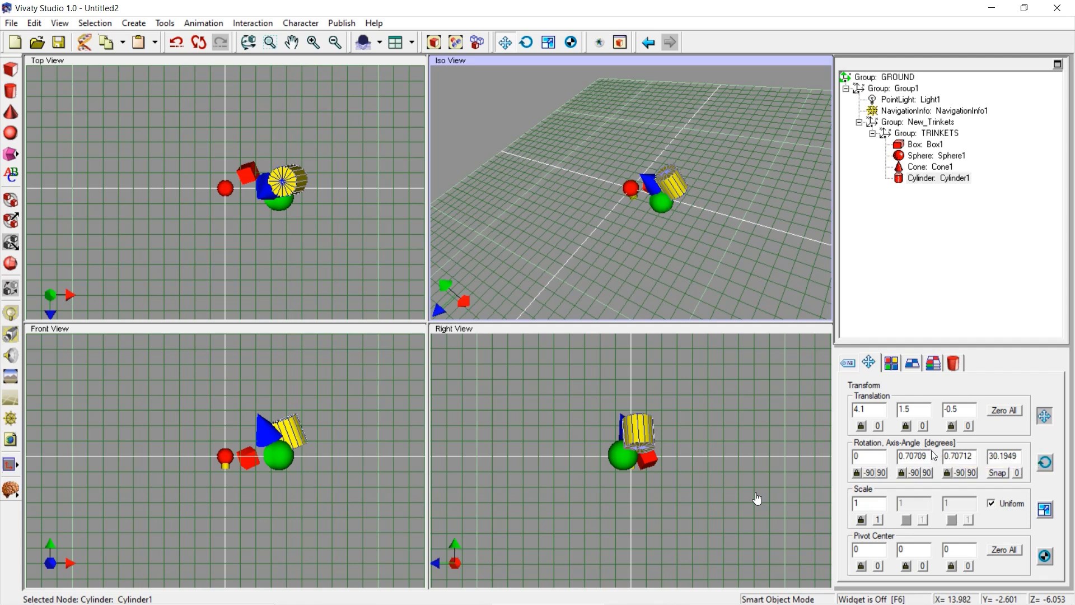
left_click_drag(928, 455, 914, 455)
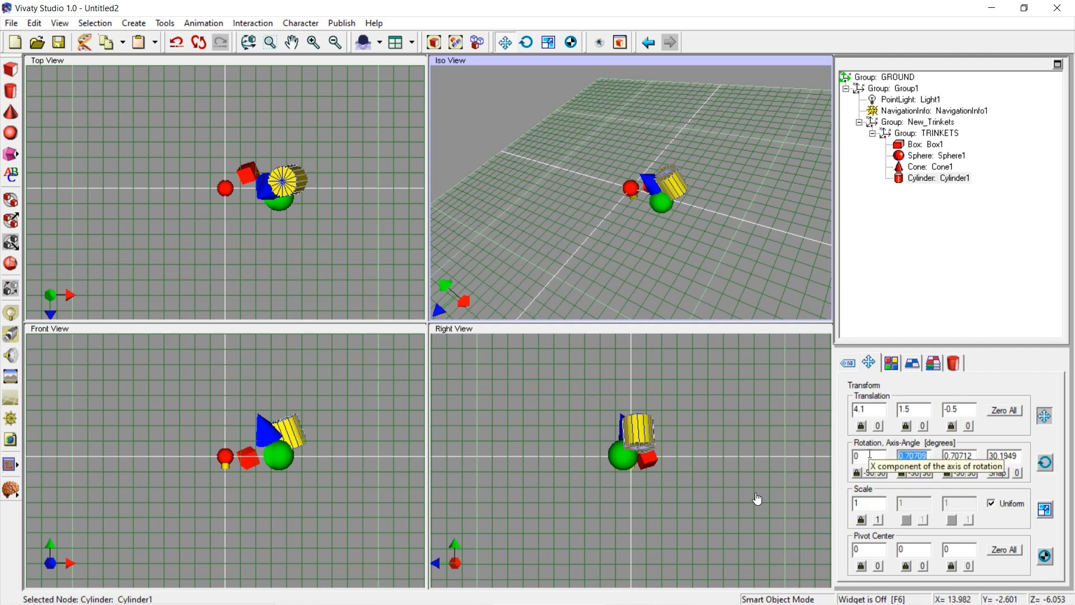
type("711")
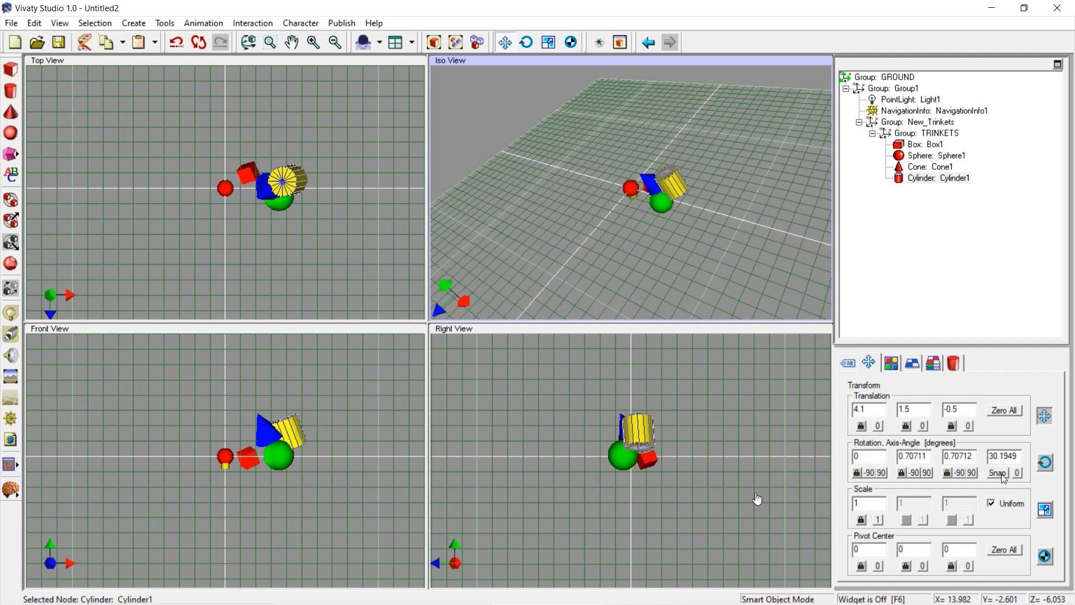
left_click(975, 457)
left_click_drag(975, 458, 927, 469)
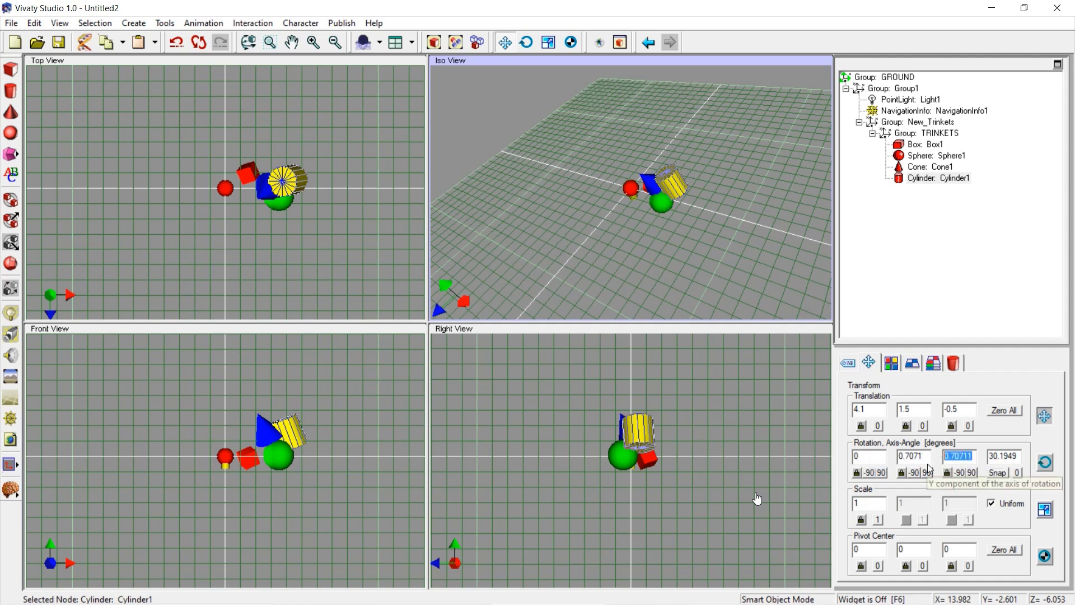
key("ctrl+v")
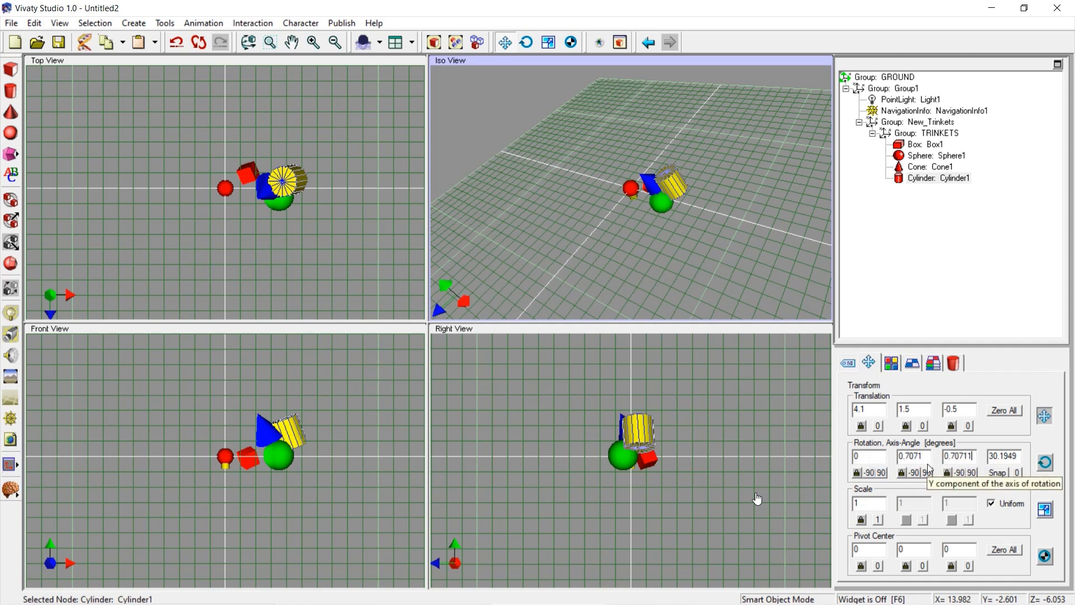
left_click_drag(932, 456, 897, 457)
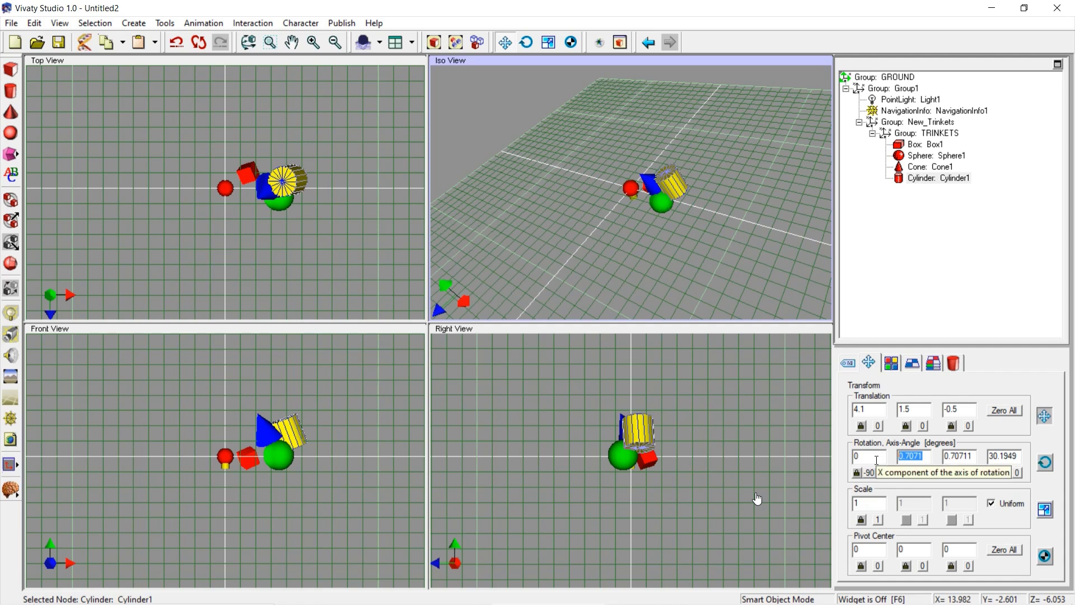
key("ctrl+v")
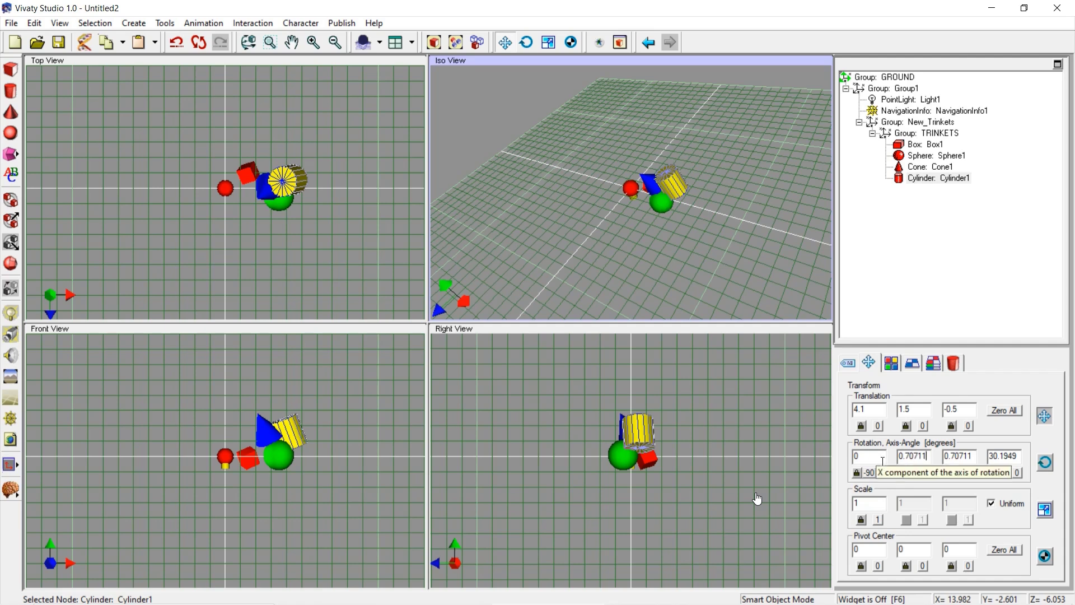
left_click(970, 457)
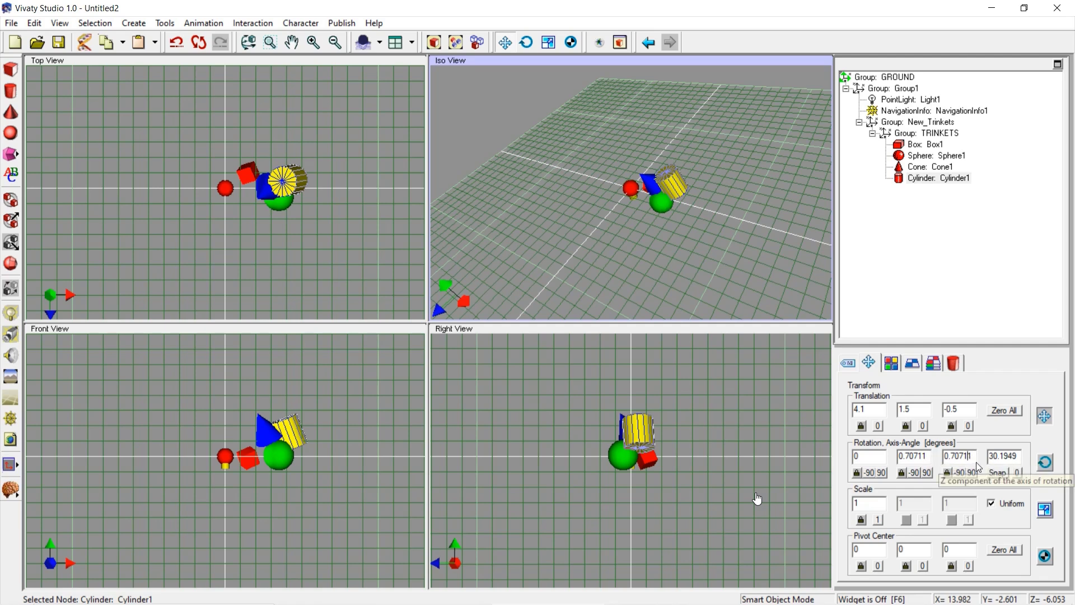
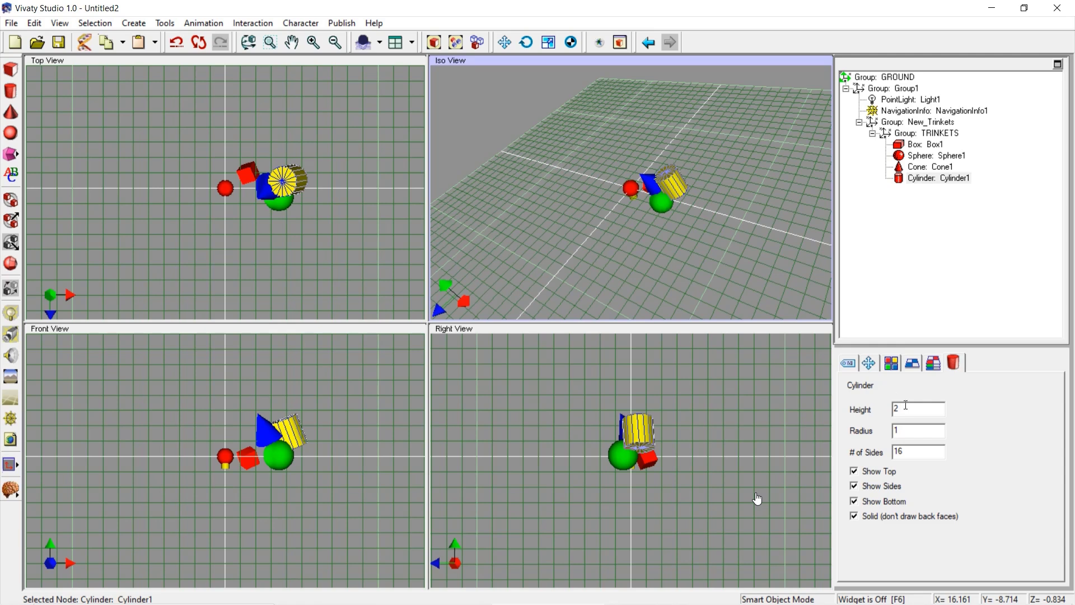
- Set the cylinder's height to 1 and its radius to 0.5
left_click_drag(905, 405, 874, 409)
key("Tab")
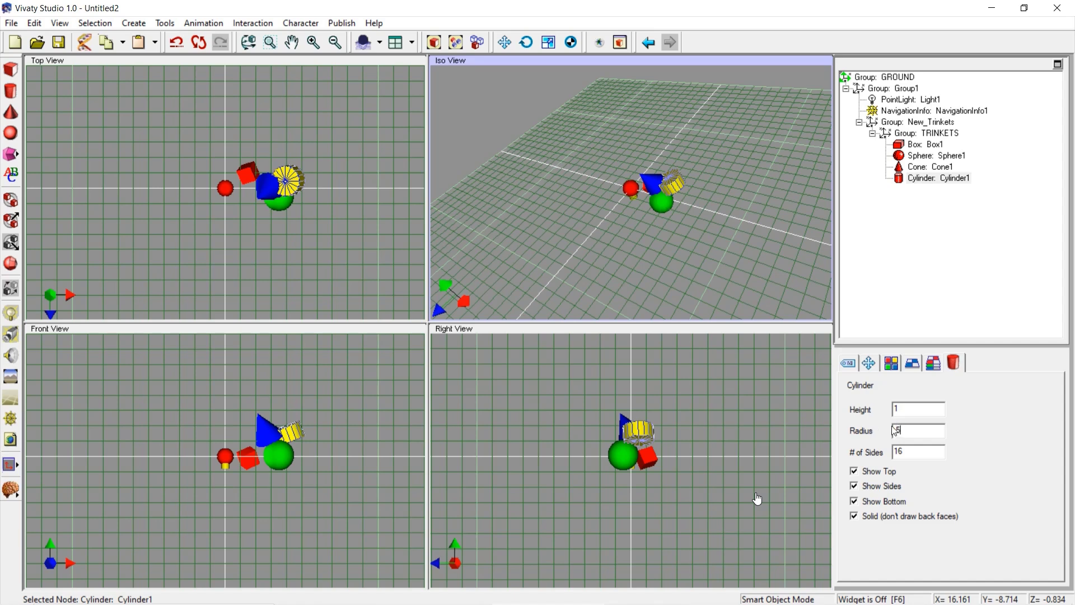
left_click(909, 455)
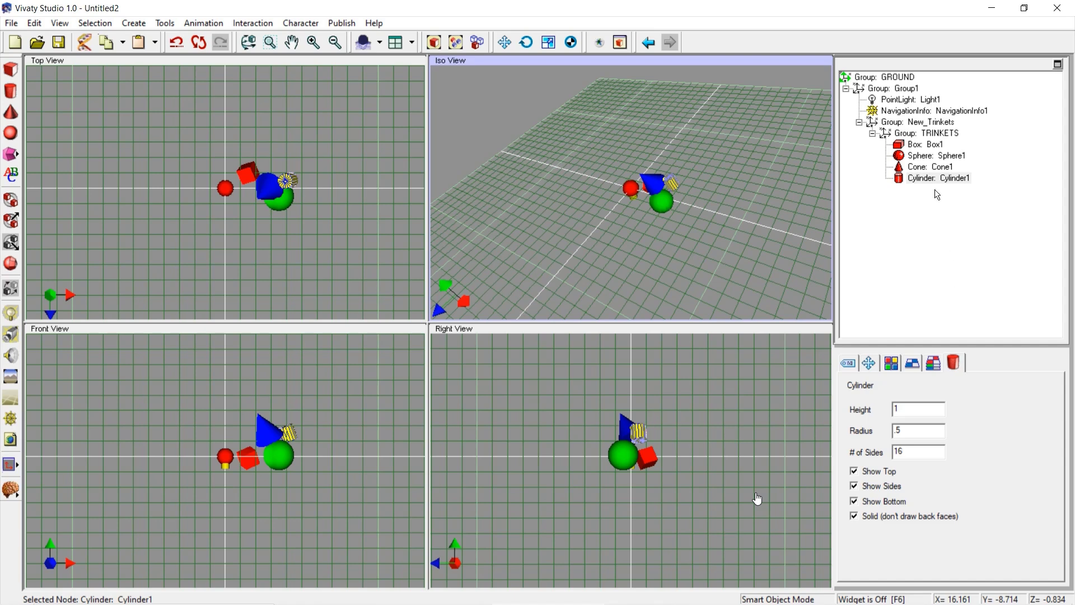
left_click(929, 166)
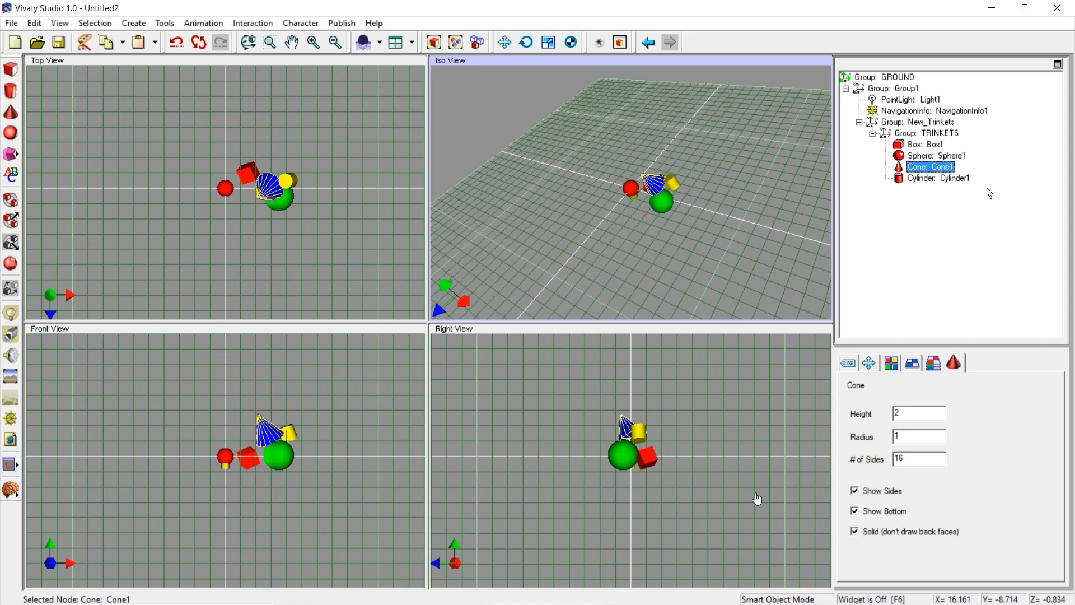
left_click(744, 223)
left_click(928, 167)
left_click(917, 160)
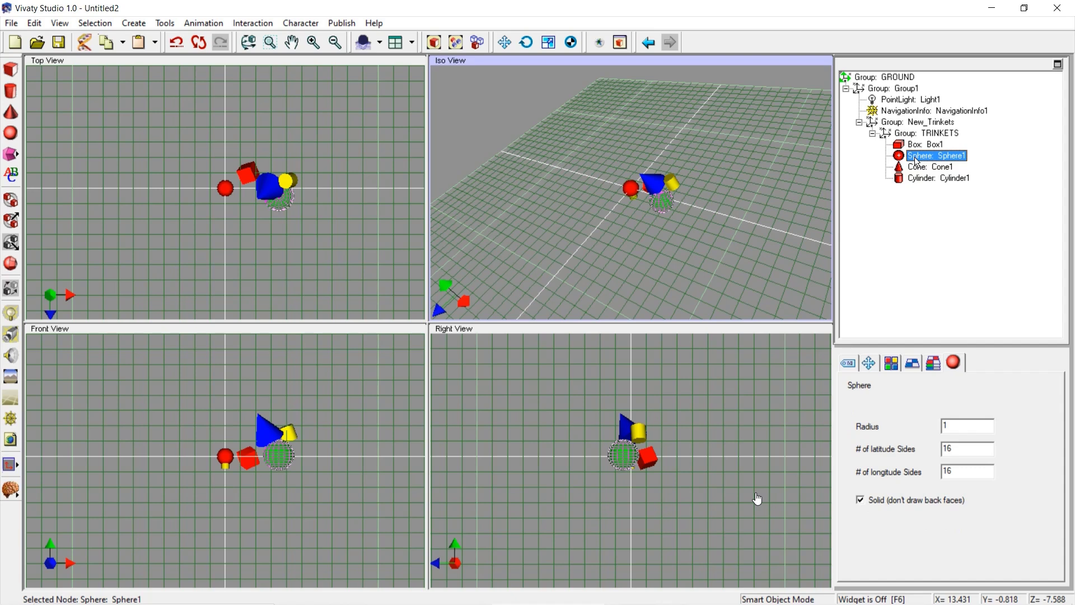
key("Up")
key("Down")
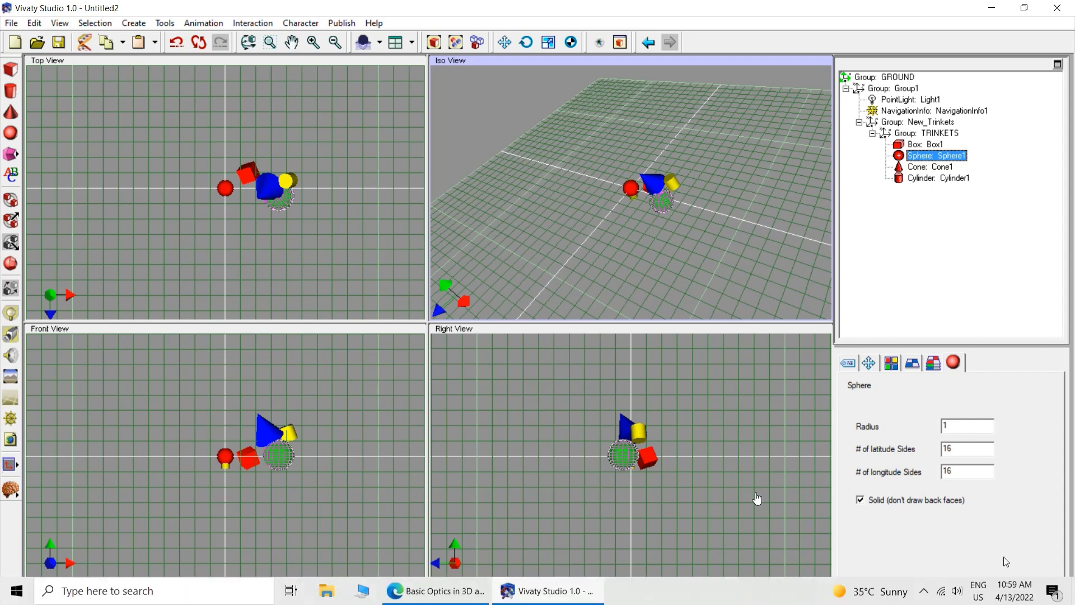
left_click(924, 592)
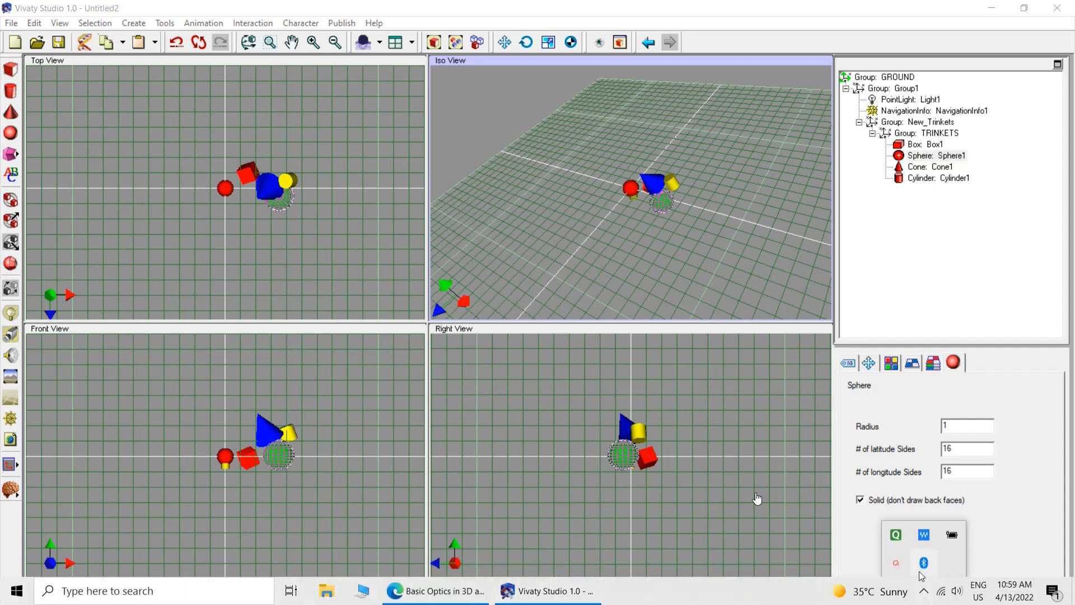
key("Down")
key("Down")
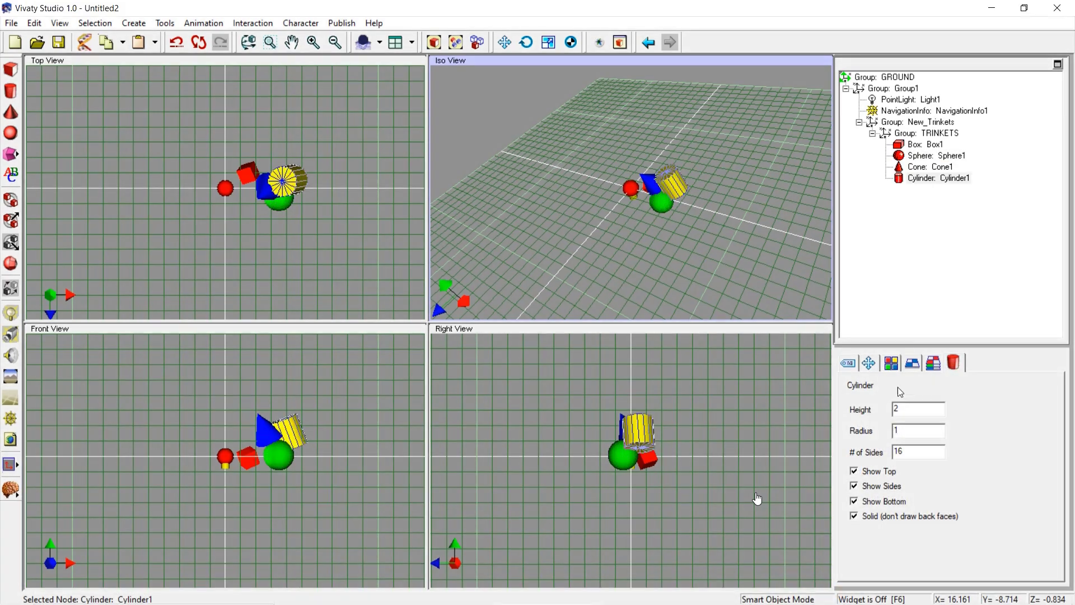
- Resize the yellow cylinder to height 1 and radius 0.5
double_click(905, 404)
key("Tab")
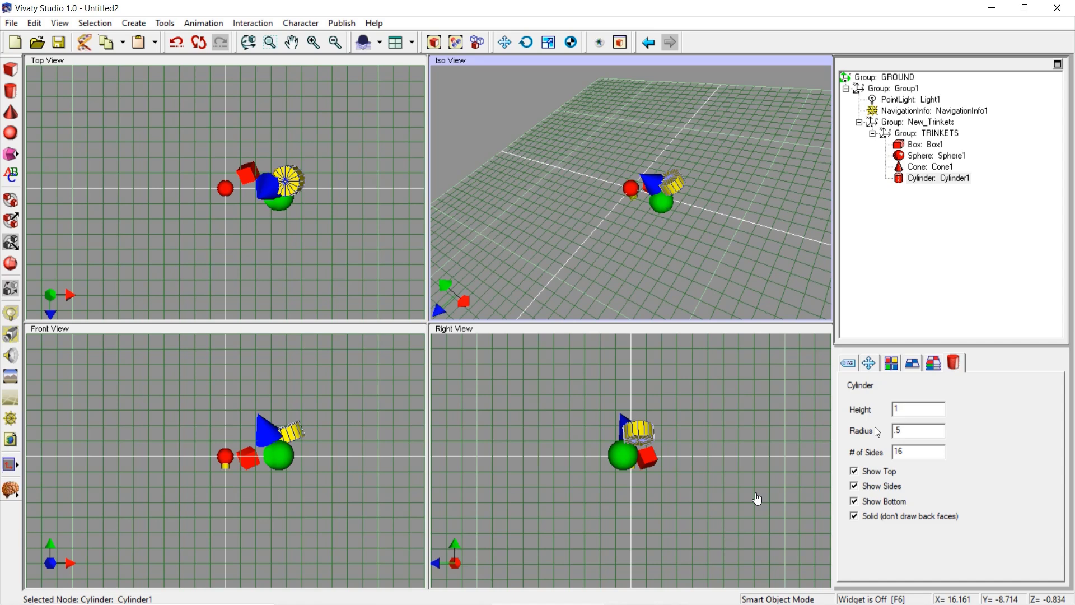
key("Return")
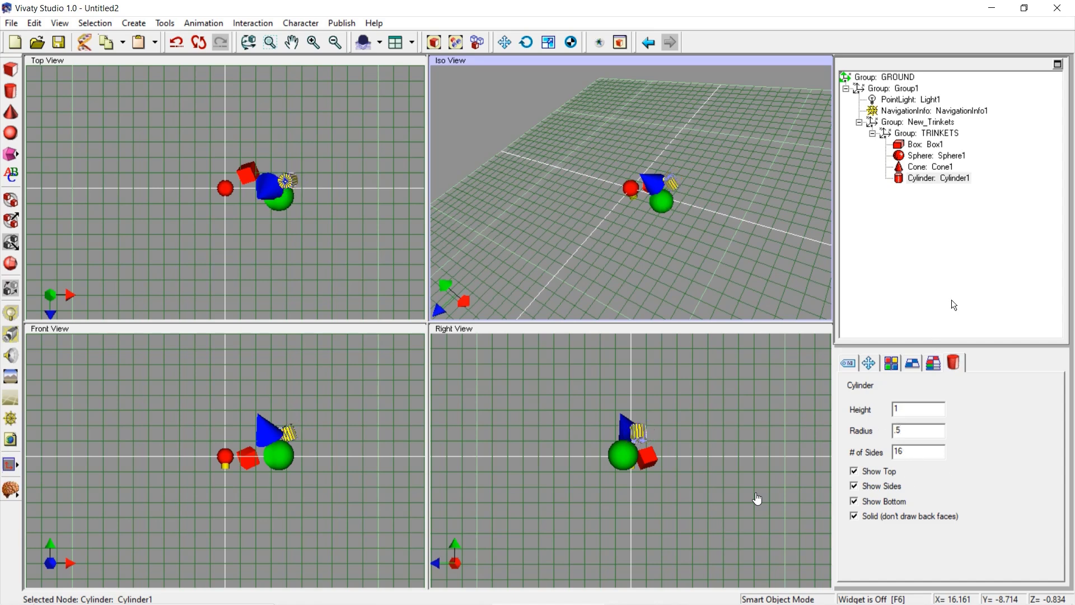
- Set the radius of the green sphere in the TRINKETS group to 0.5
left_click(930, 167)
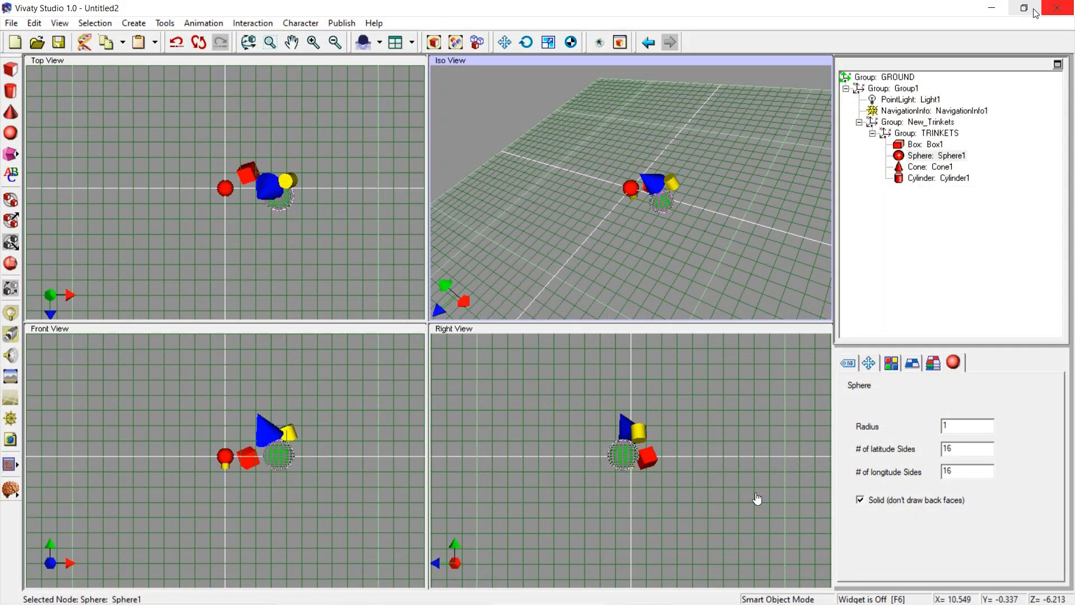
left_click(922, 146)
left_click(933, 157)
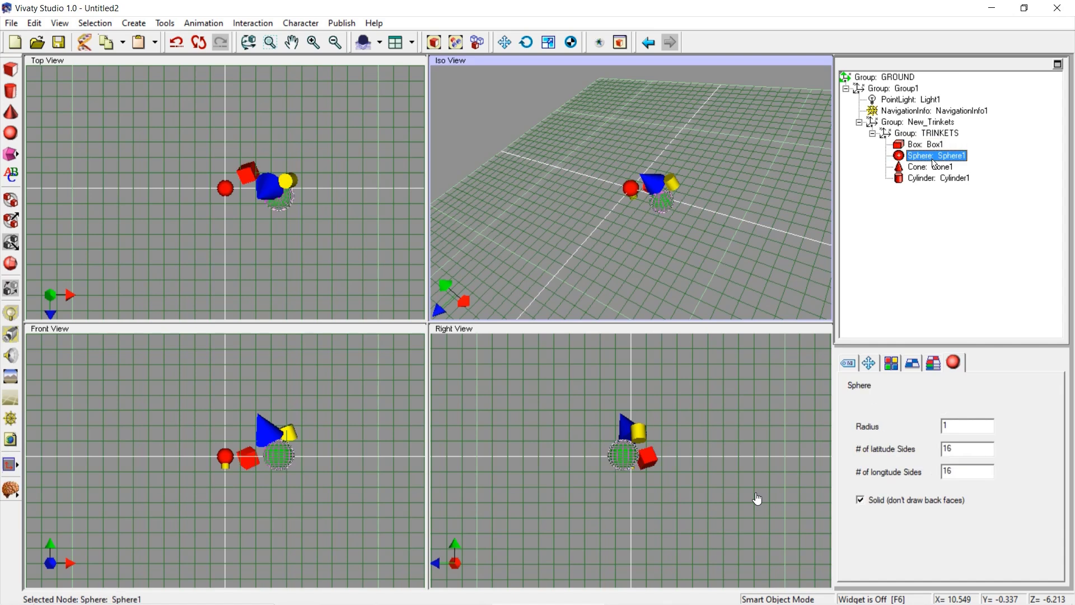
left_click(967, 427)
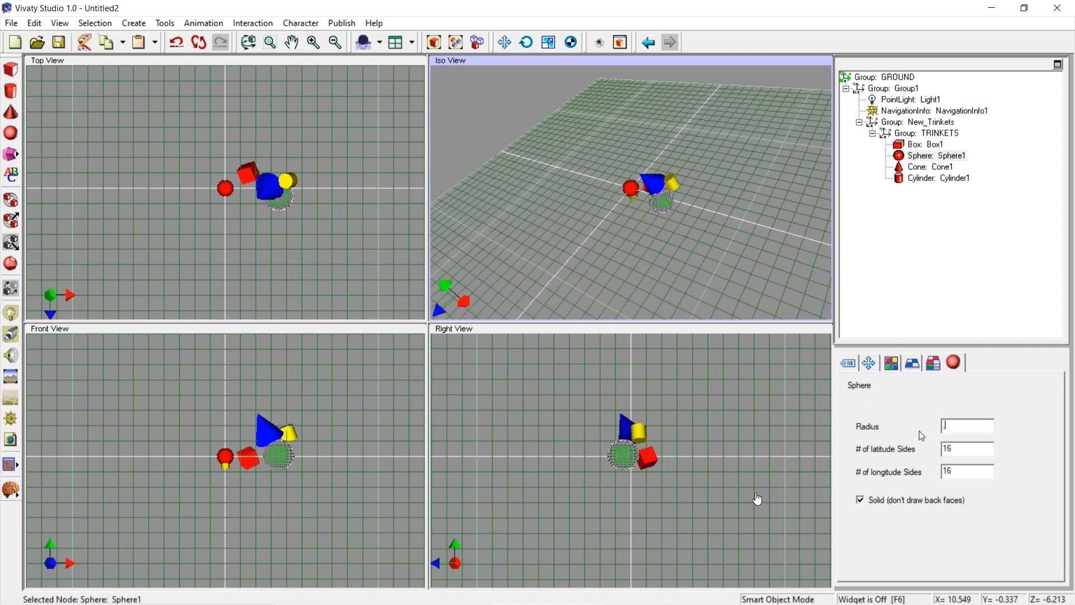
left_click(981, 444)
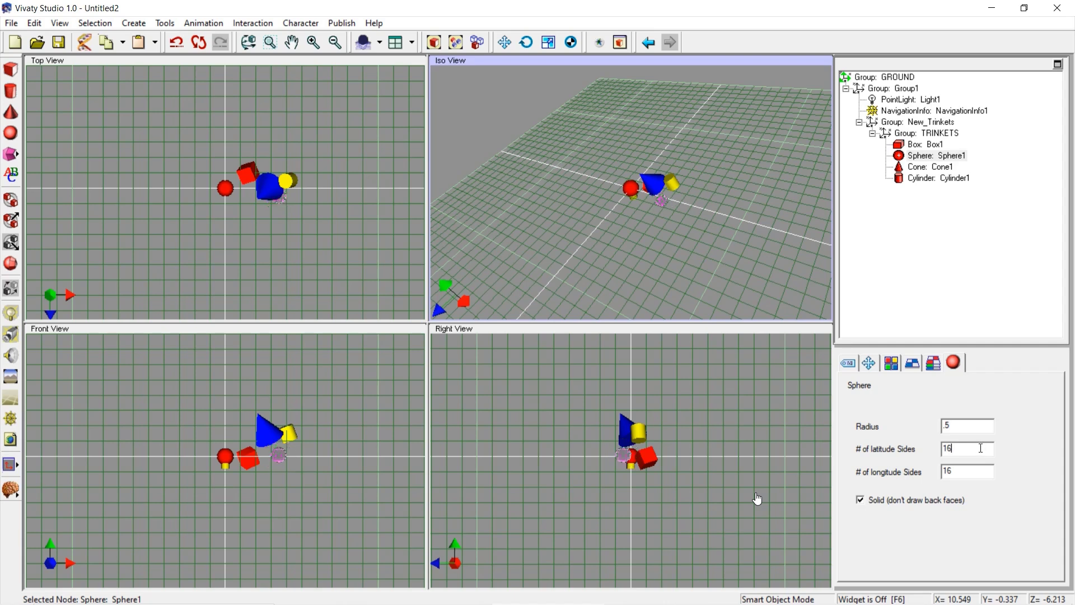
- Resize the blue cone to height 1 and radius 0.5
left_click(918, 169)
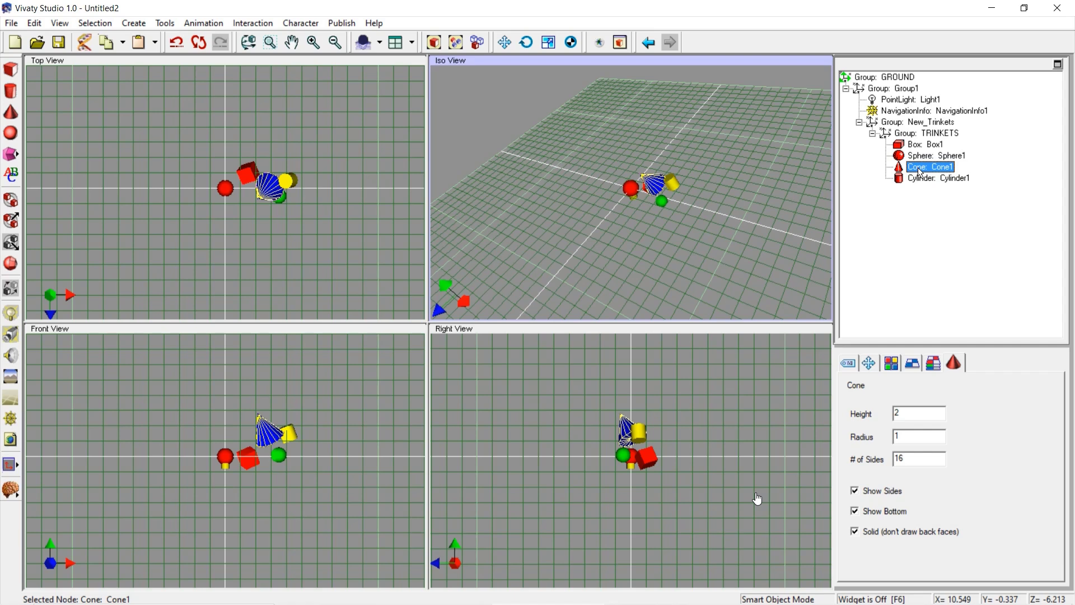
left_click(910, 412)
left_click_drag(910, 412, 890, 438)
type("1")
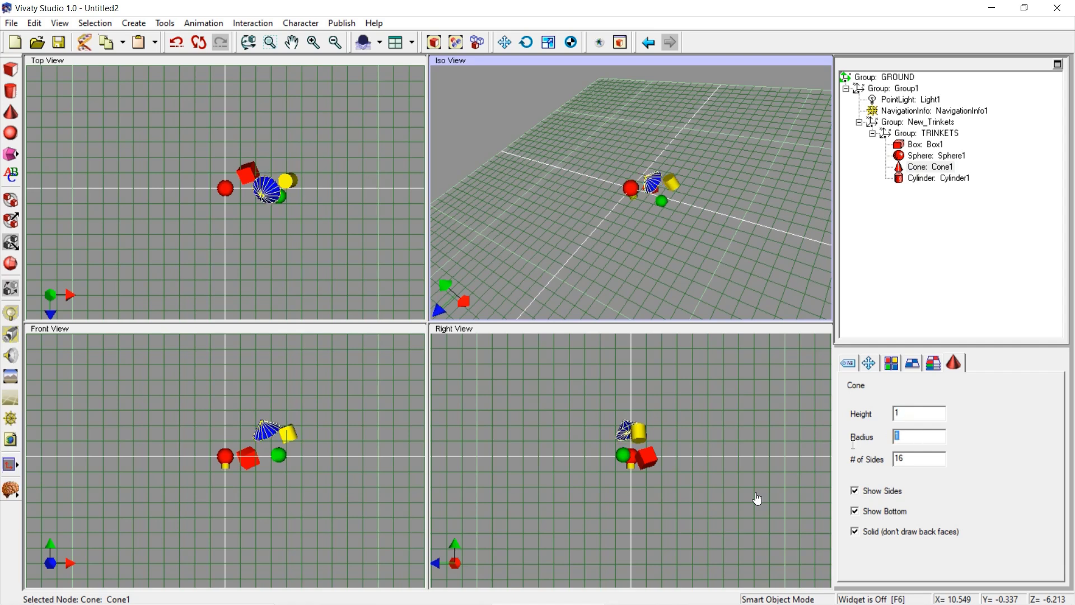
type(".5")
left_click(919, 459)
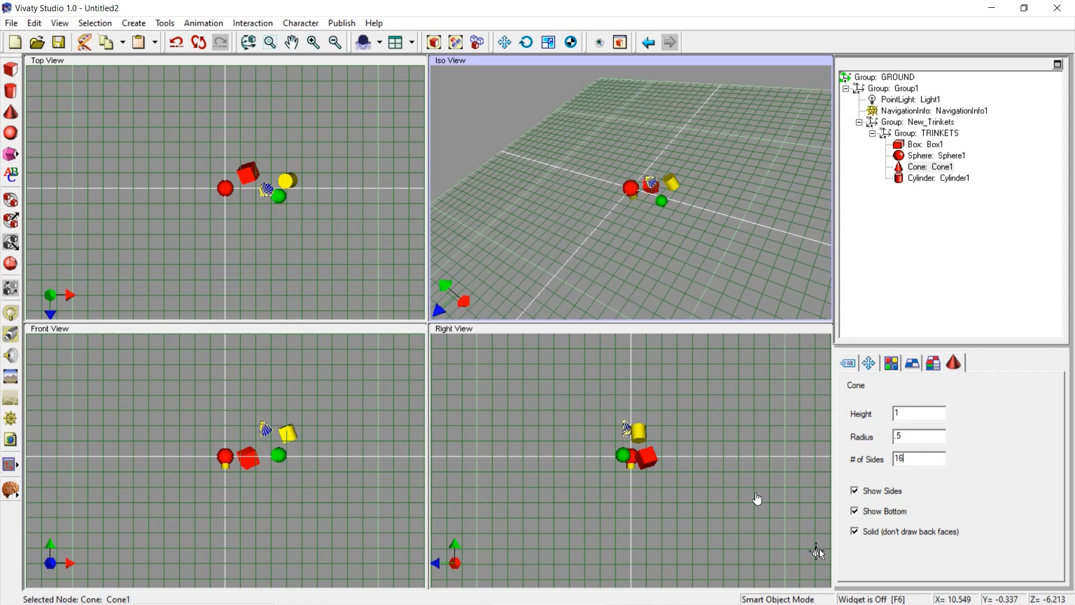
left_click(924, 592)
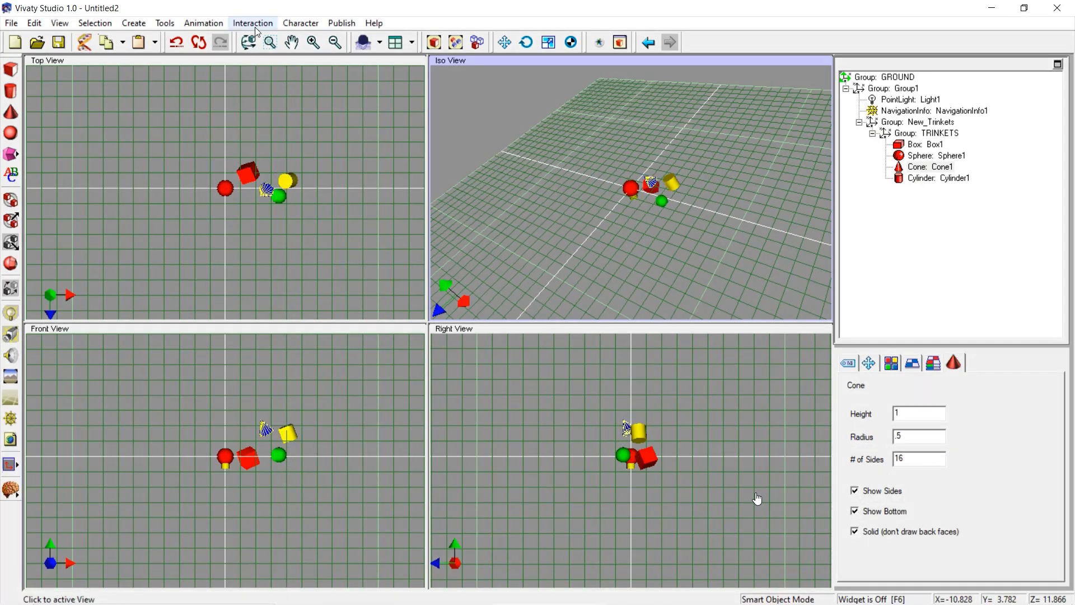
- Create a drag sensor and place it in the Iso view near the trinkets
left_click(253, 24)
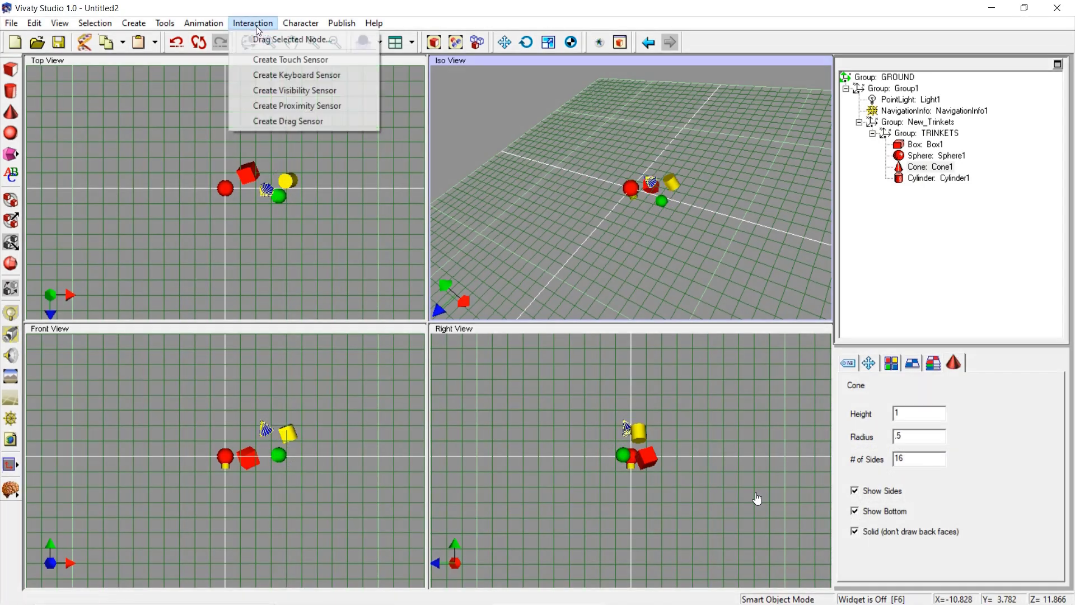
left_click(276, 119)
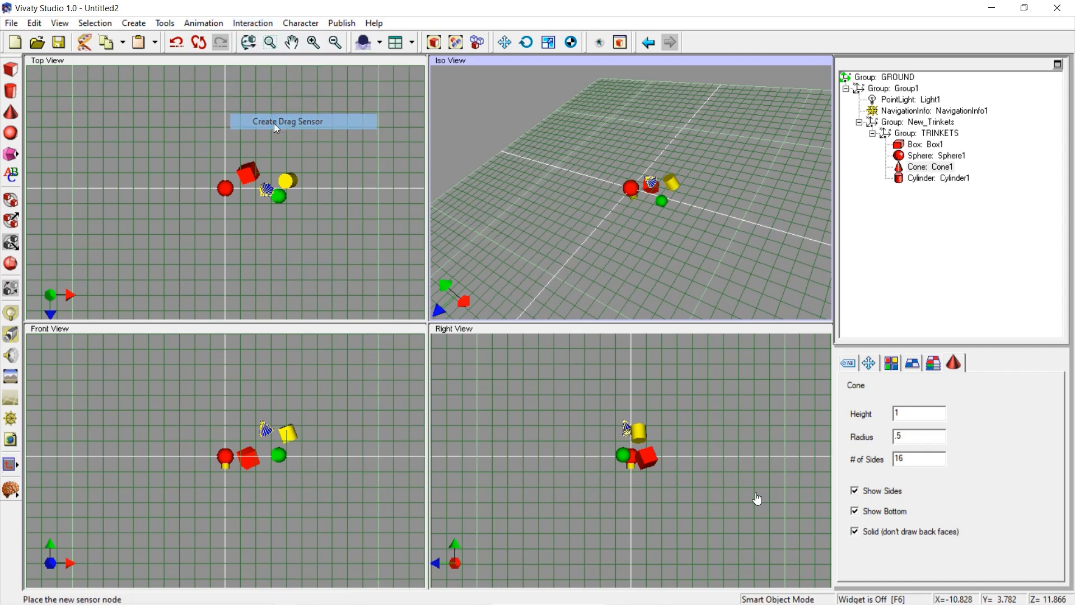
left_click(632, 214)
- Zero the plane sensor's translation on all axes and nest the sensor inside the TRINKETS group
left_click(869, 362)
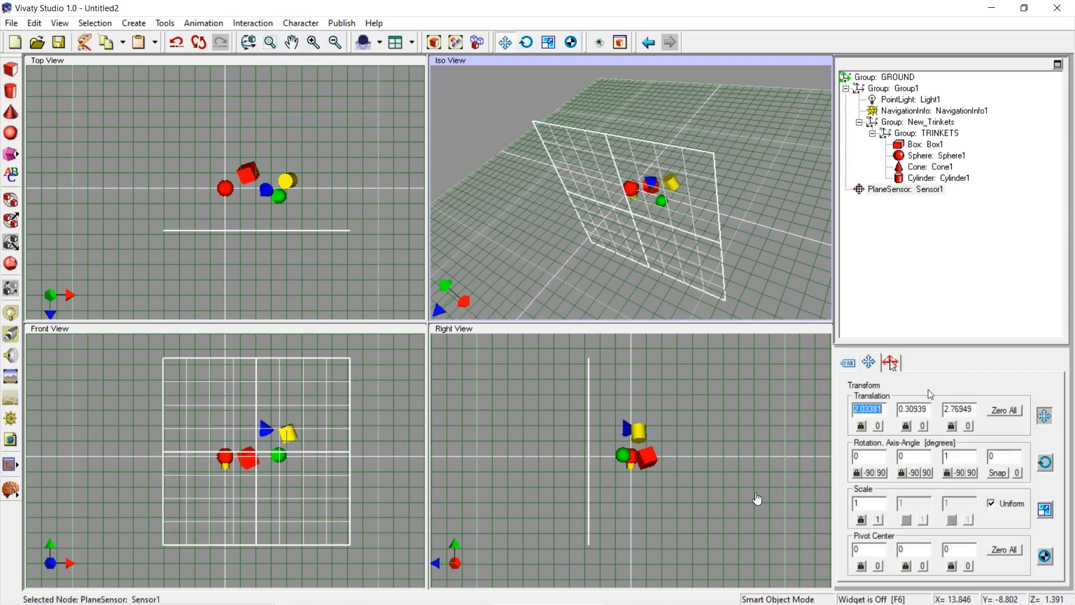
left_click(1014, 412)
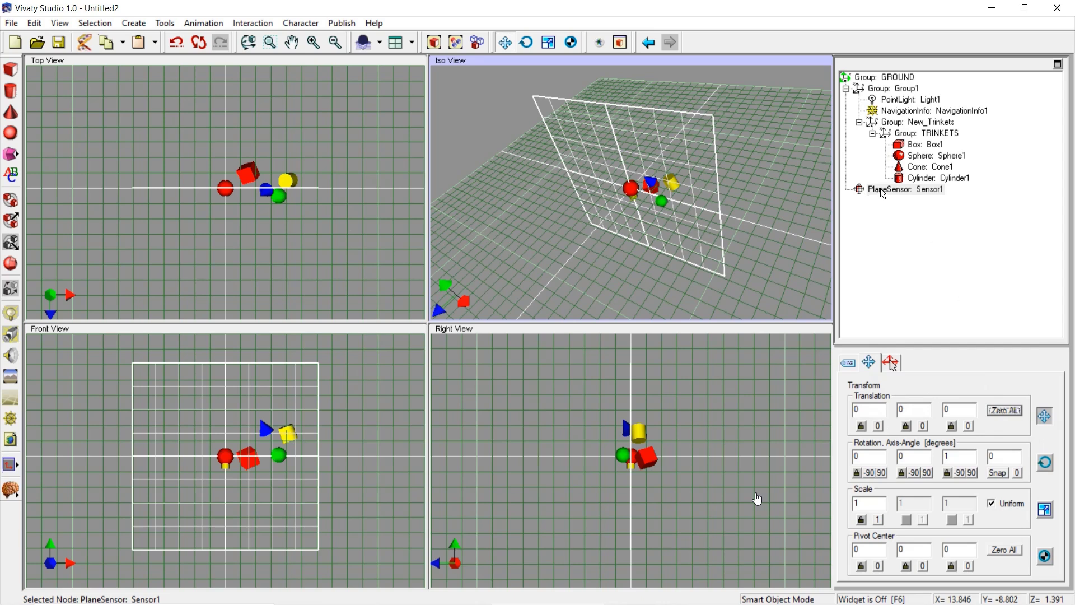
left_click_drag(880, 188, 918, 178)
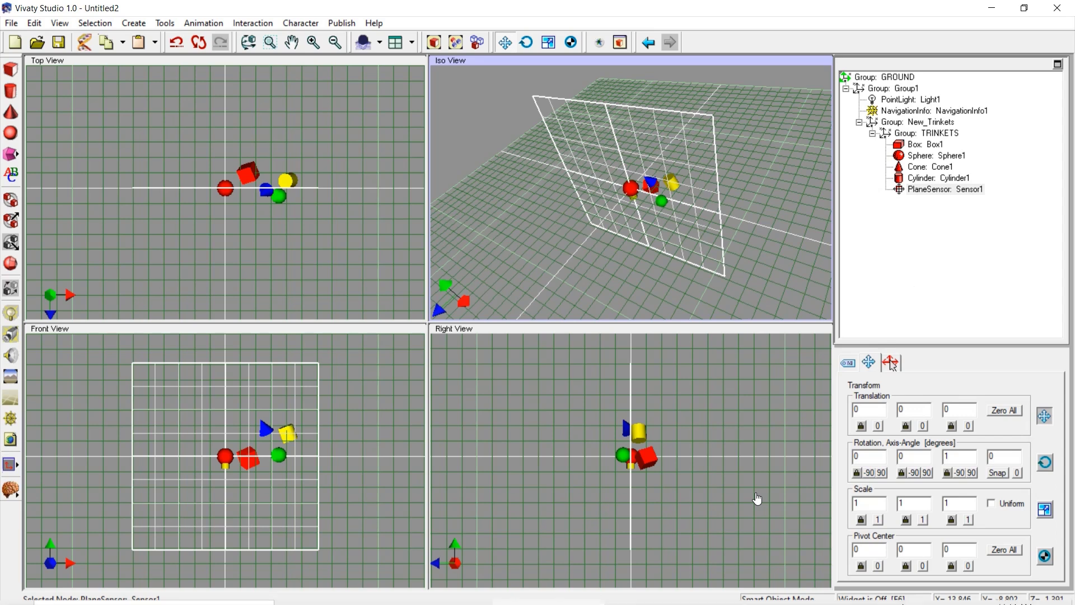
mouse_move(913, 599)
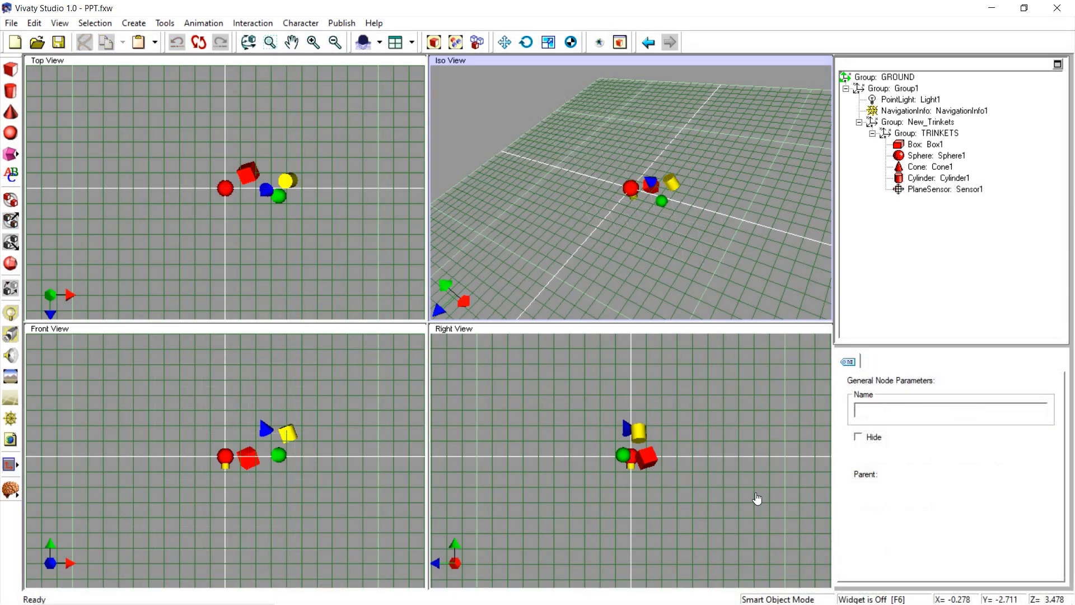
- Add a new group node to the scene and reset its translation to zero
left_click(11, 200)
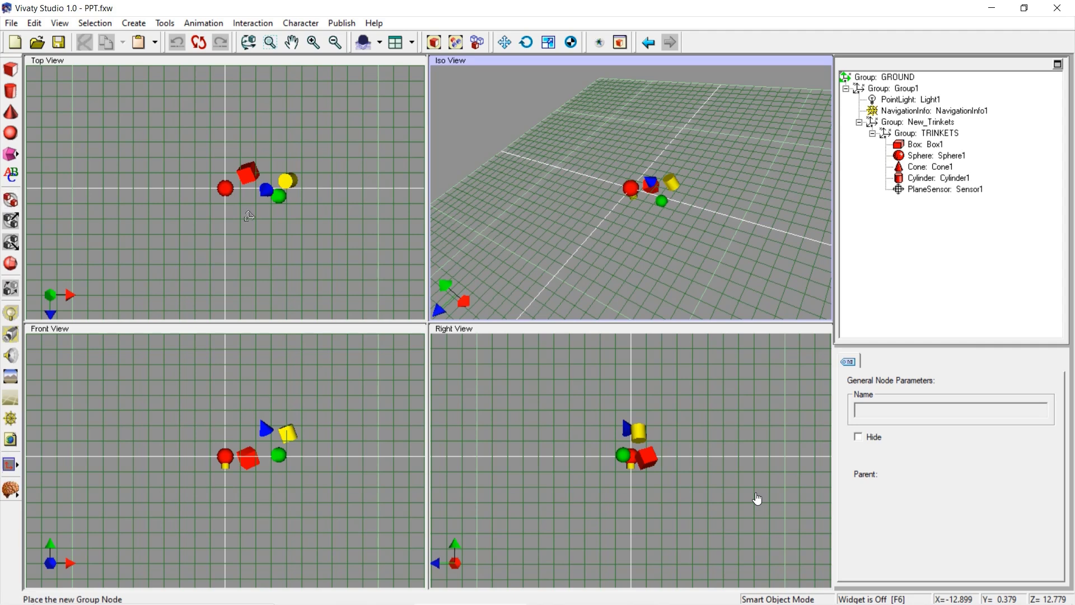
left_click(637, 215)
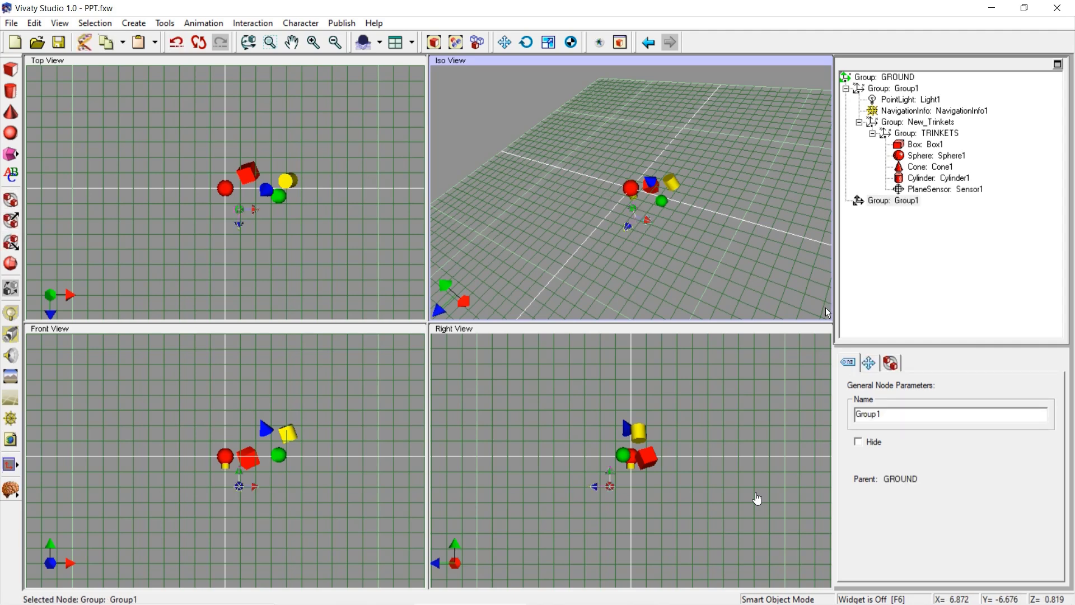
left_click(891, 365)
left_click(868, 363)
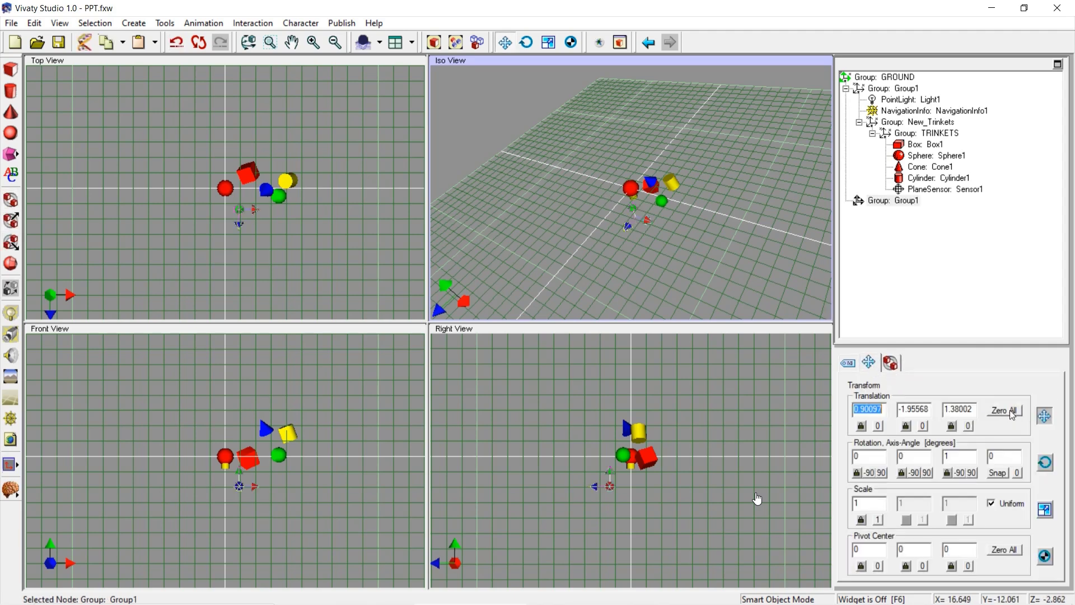
left_click(1005, 410)
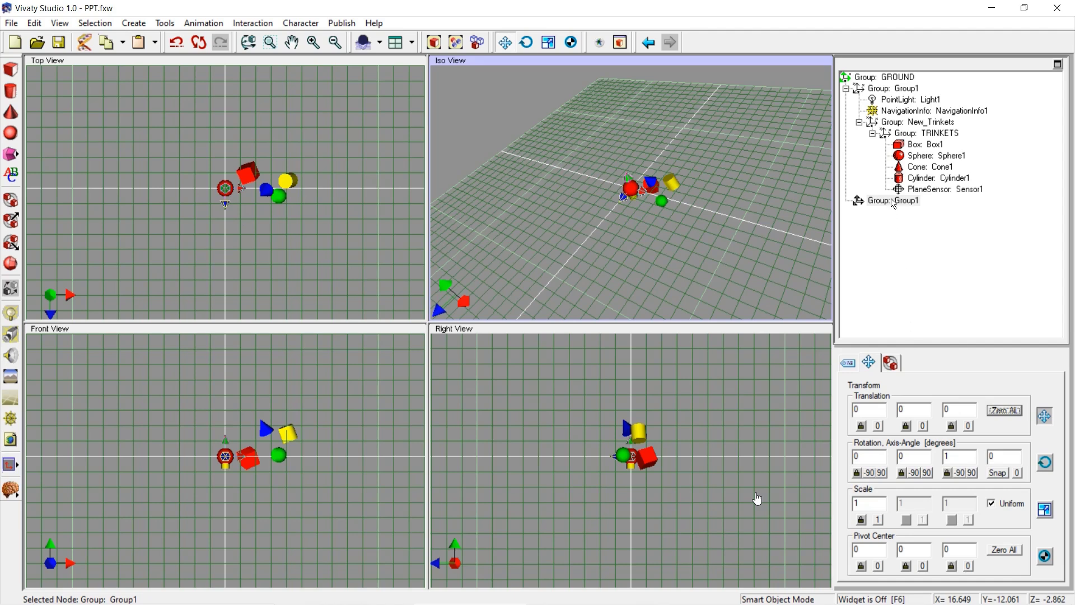
- Move the new group into New_Trinkets and rename it Trinkets2Group
left_click_drag(883, 206, 918, 123)
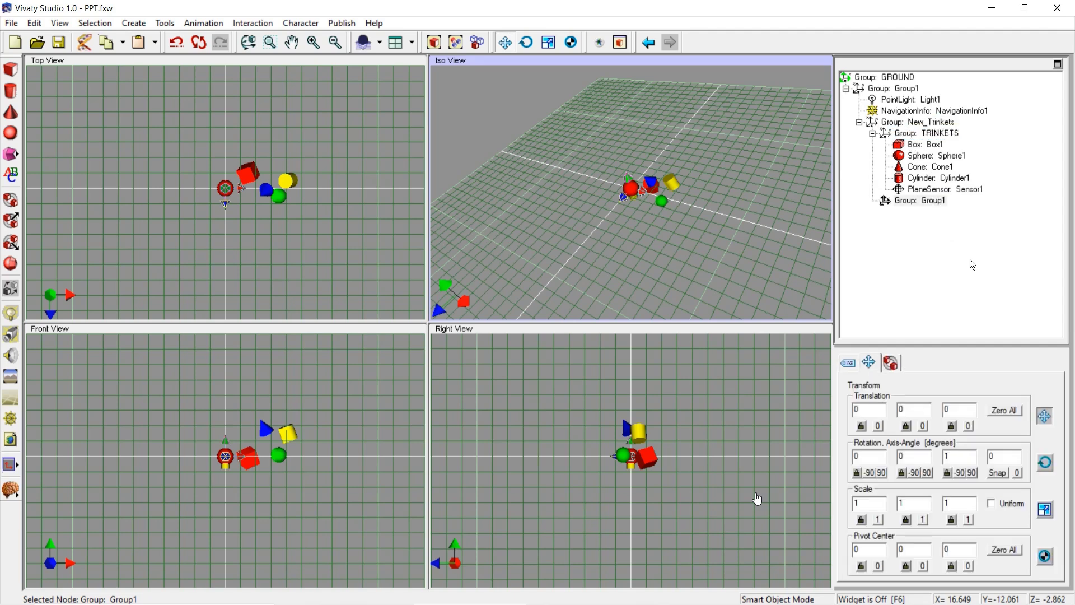
left_click(849, 365)
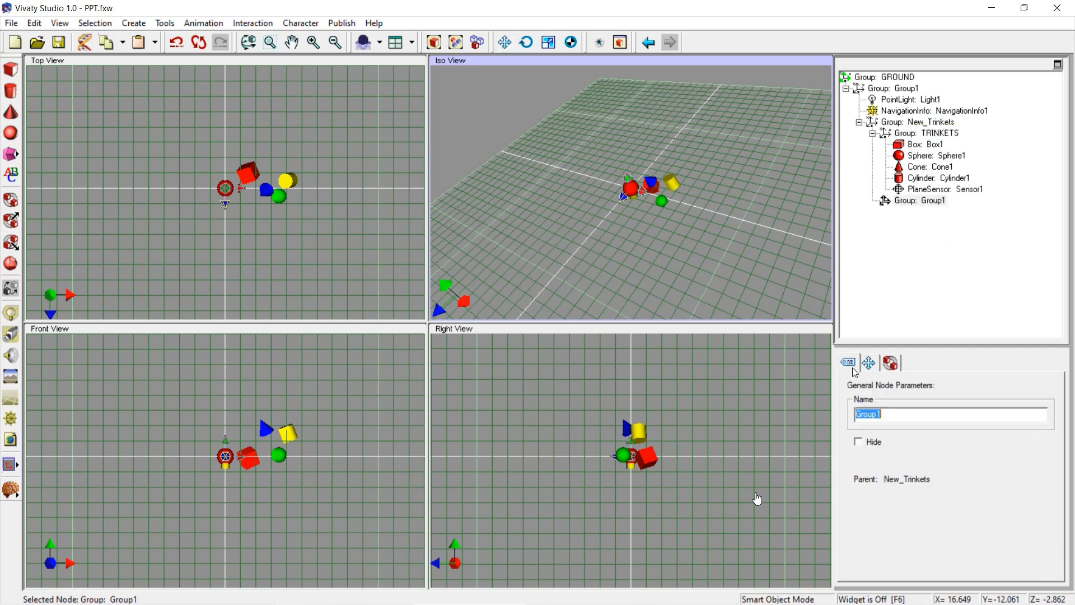
left_click_drag(902, 417, 835, 417)
type("Trinkets2Group")
key("Return")
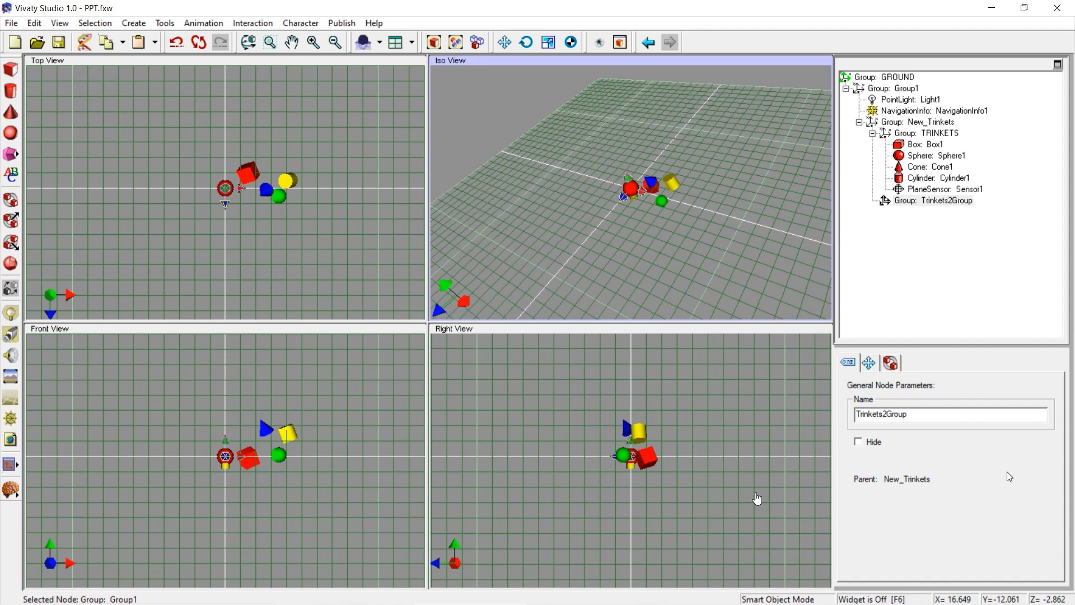
mouse_move(1012, 592)
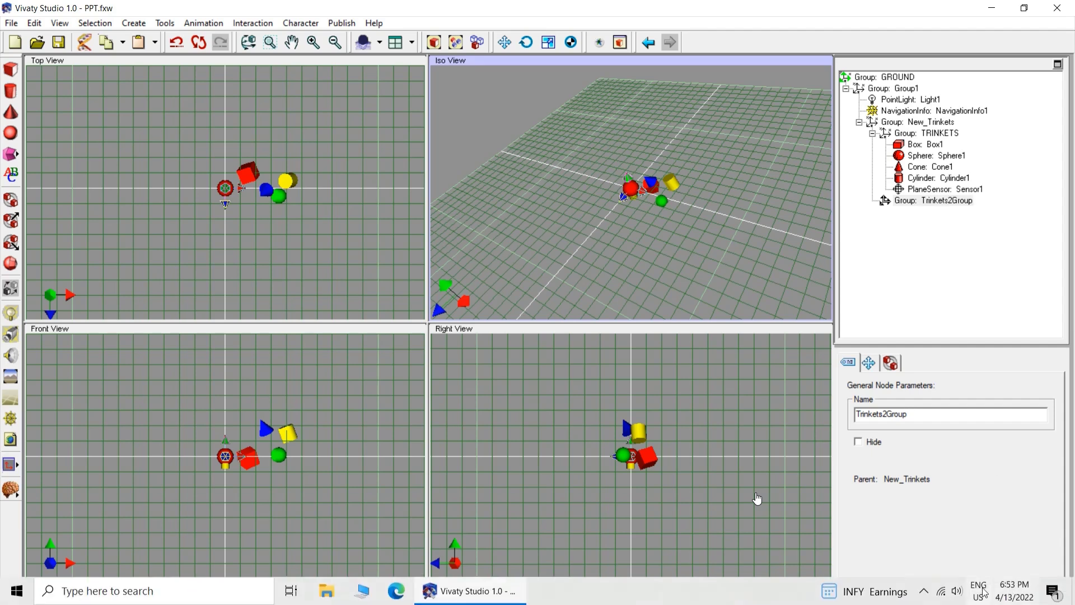
left_click(925, 593)
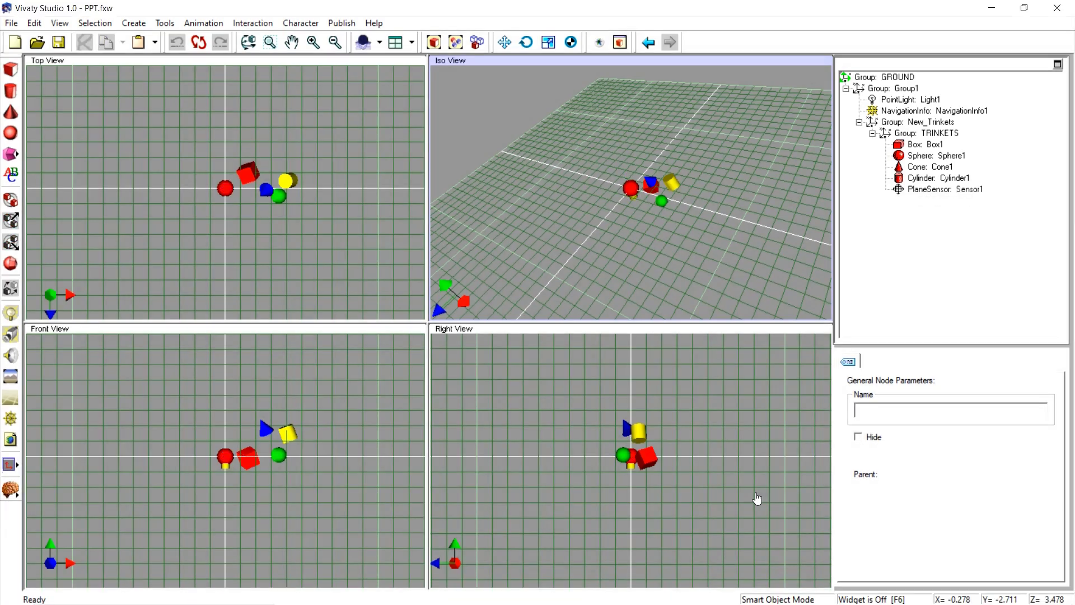
- Place an empty group node in the Iso view and zero its translation on all axes
left_click(10, 200)
left_click(639, 214)
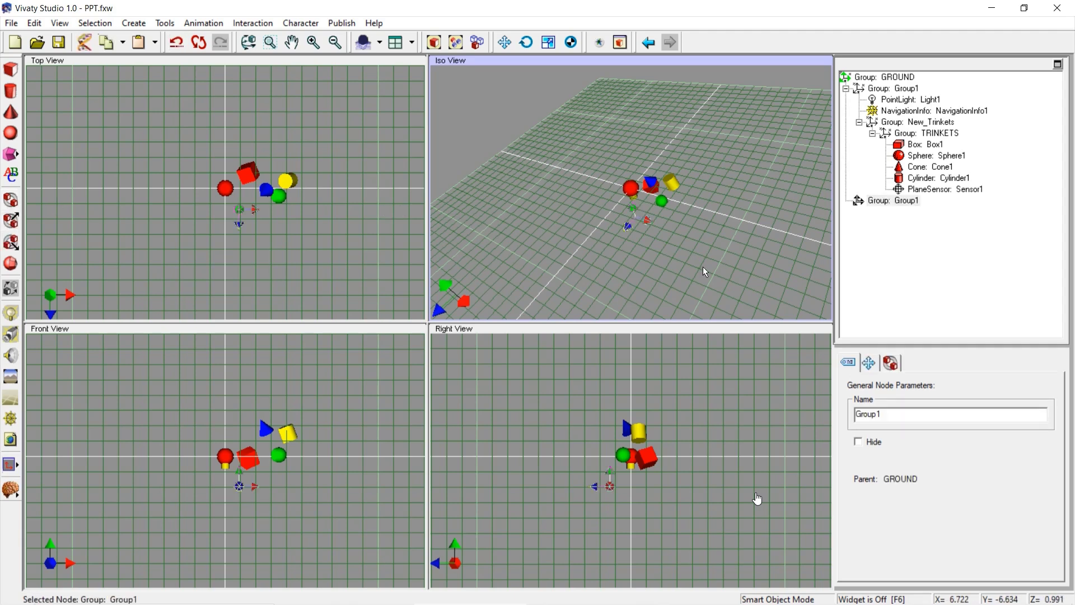
left_click(892, 369)
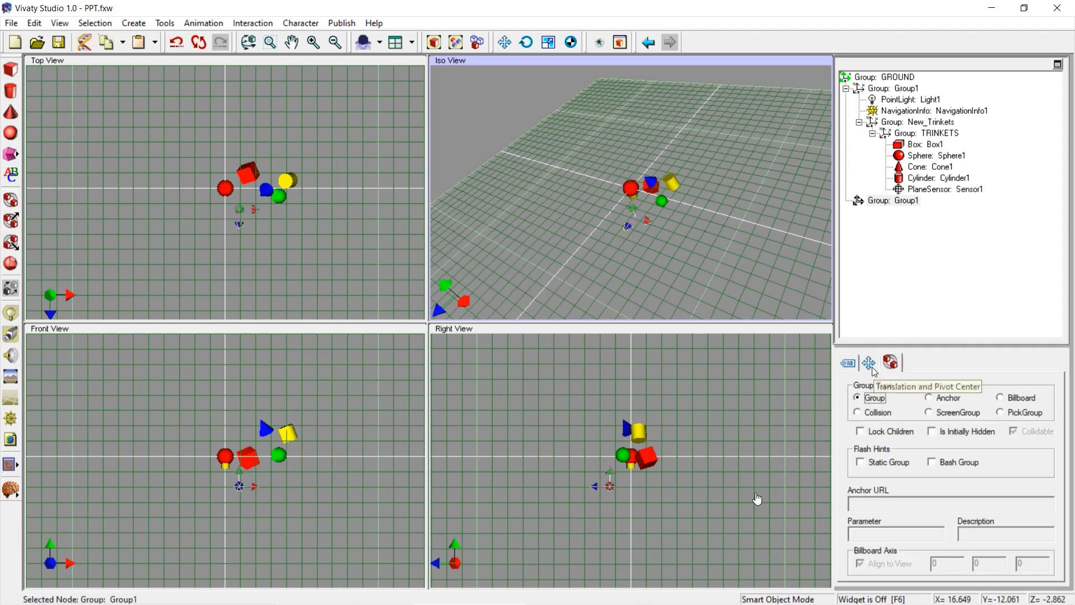
left_click(868, 363)
left_click(1008, 411)
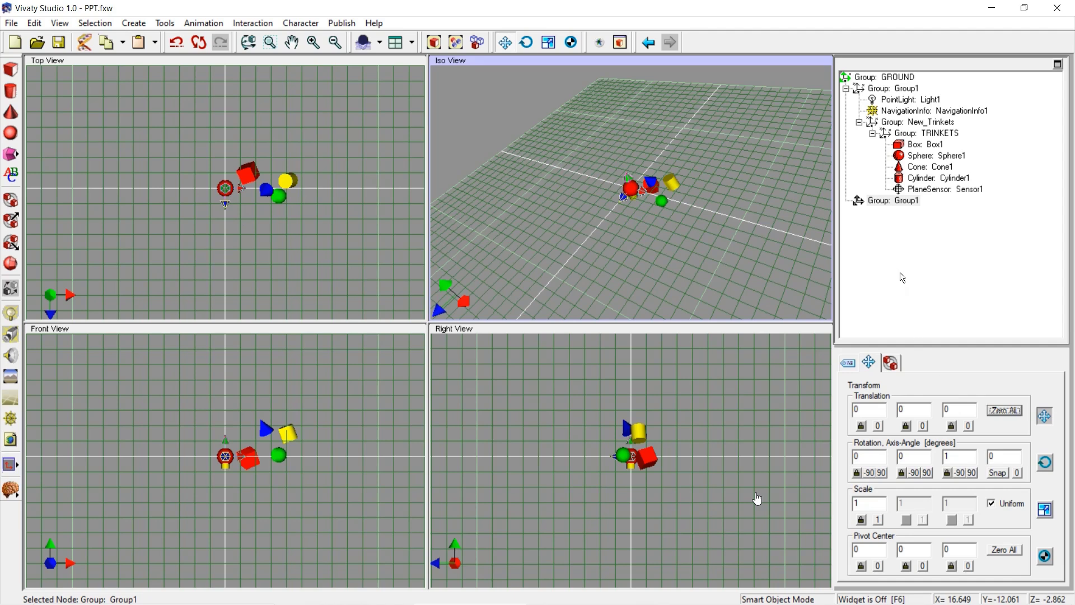
- Nest the empty group under New_Trinkets and name it Trinkets2Group
left_click_drag(893, 202, 907, 133)
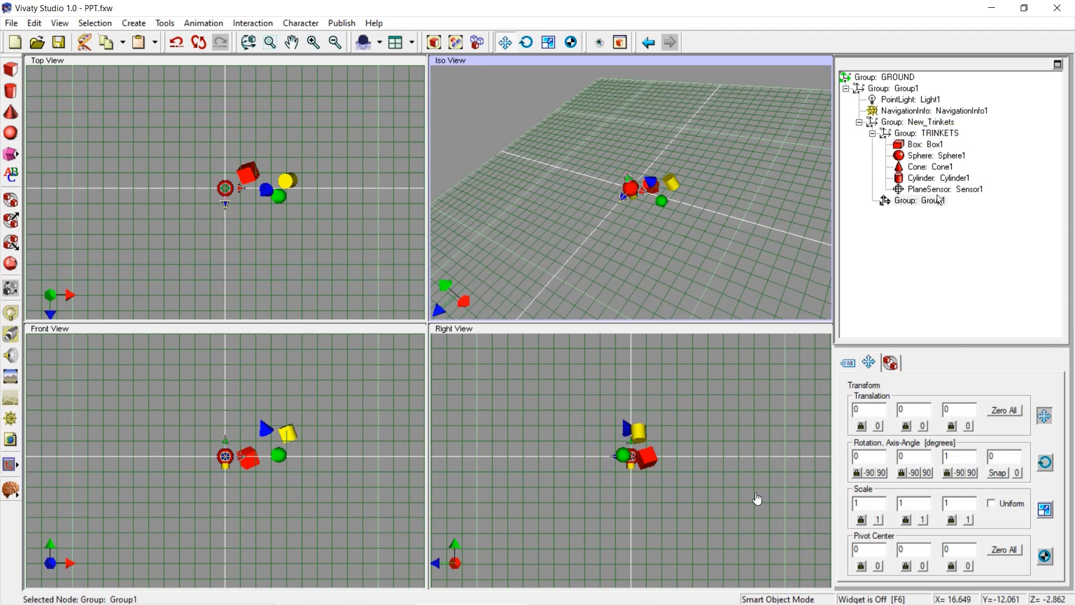
left_click(848, 364)
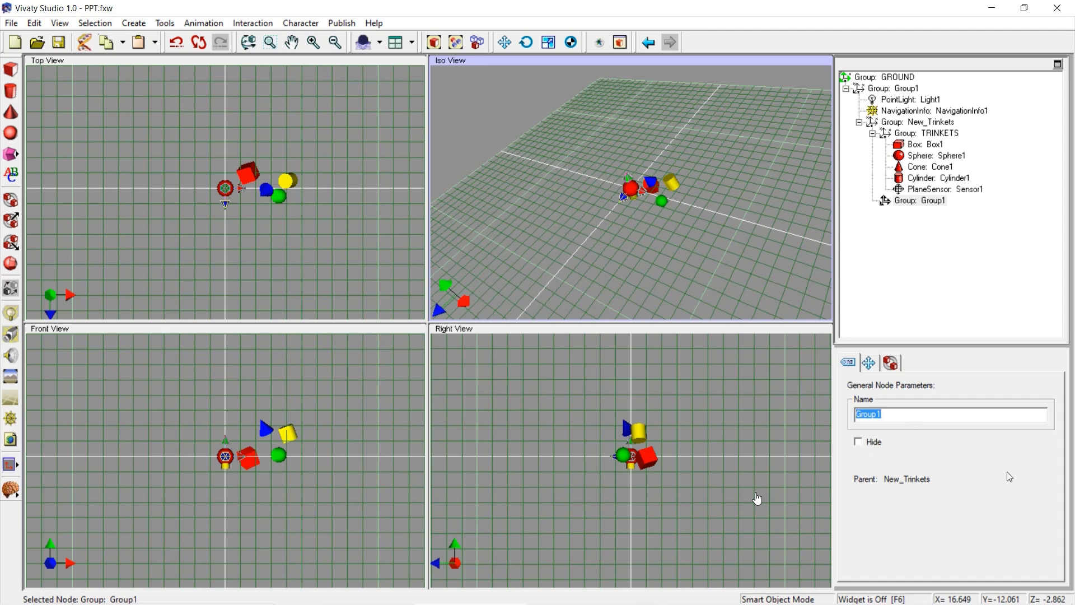
type("Trinkets2")
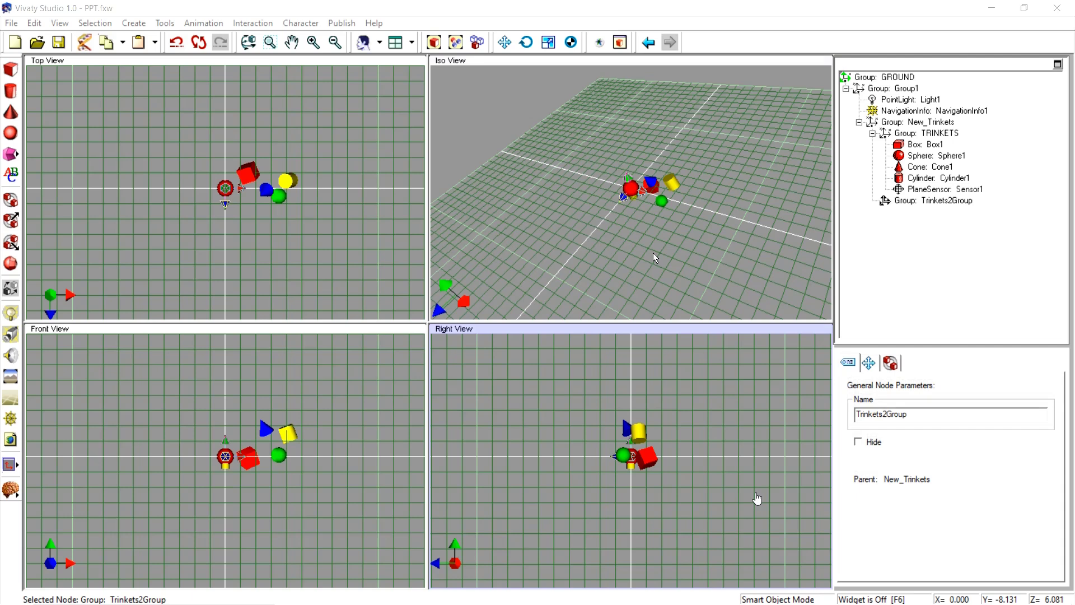
- Set the rotation angle of Trinkets2Group to 71.9635 degrees about the Z axis
left_click(868, 362)
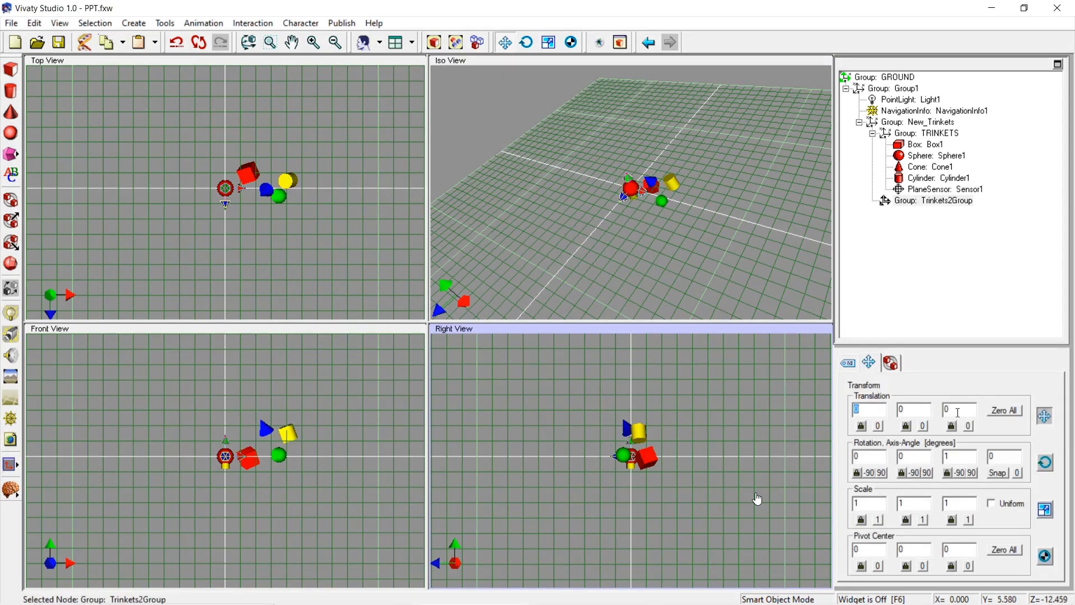
left_click(1014, 457)
key("BackSpace")
type("71.9635")
key("Return")
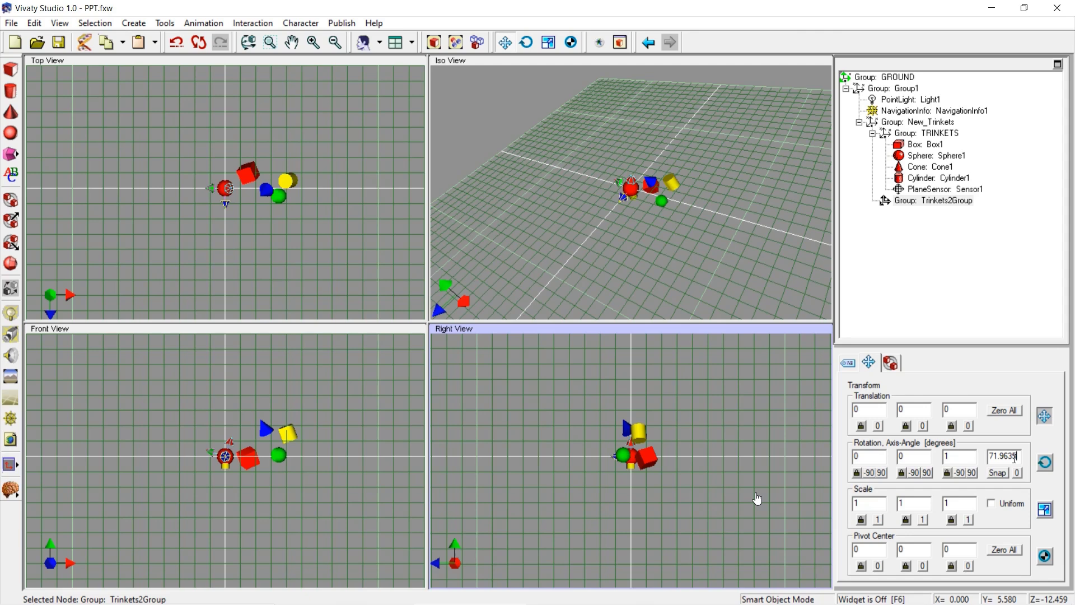
mouse_move(918, 600)
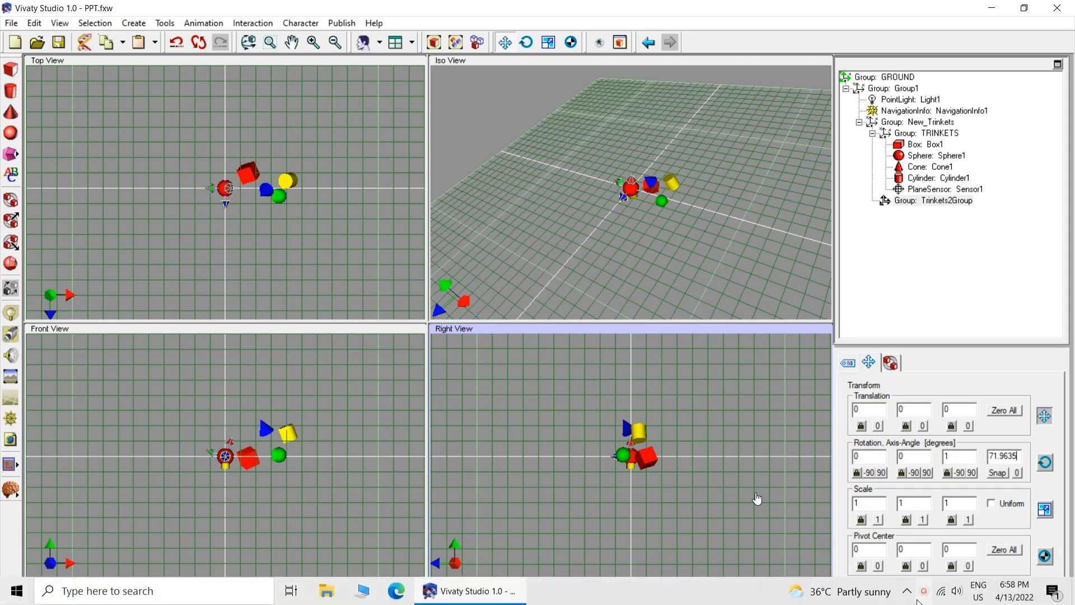
left_click(924, 592)
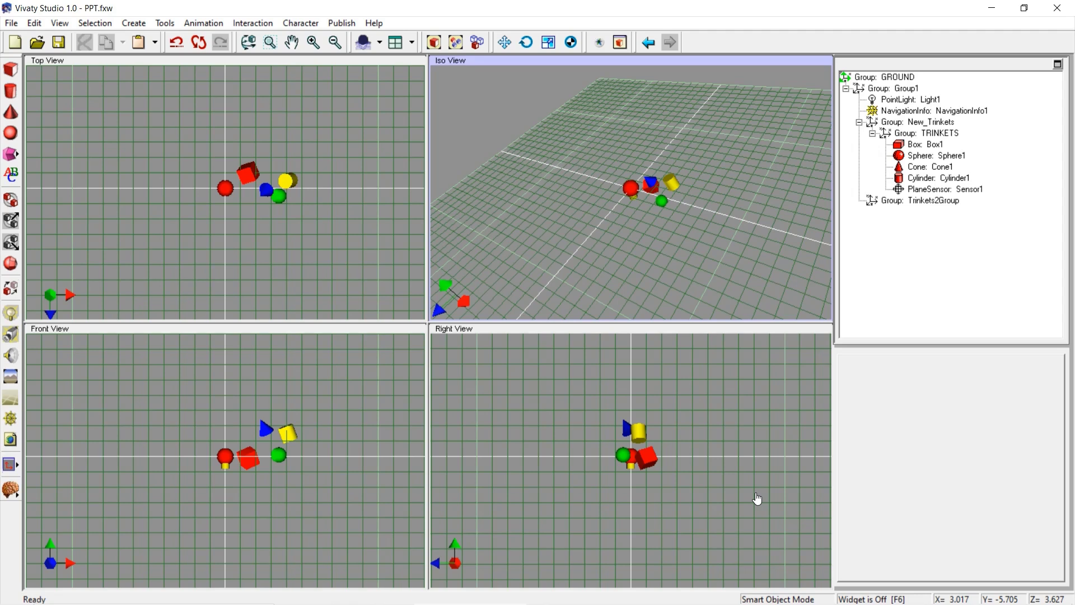
- Create a reference of New_Trinkets in the Iso view and nest it inside Trinkets2Group
left_click(11, 288)
left_click_drag(648, 231, 654, 243)
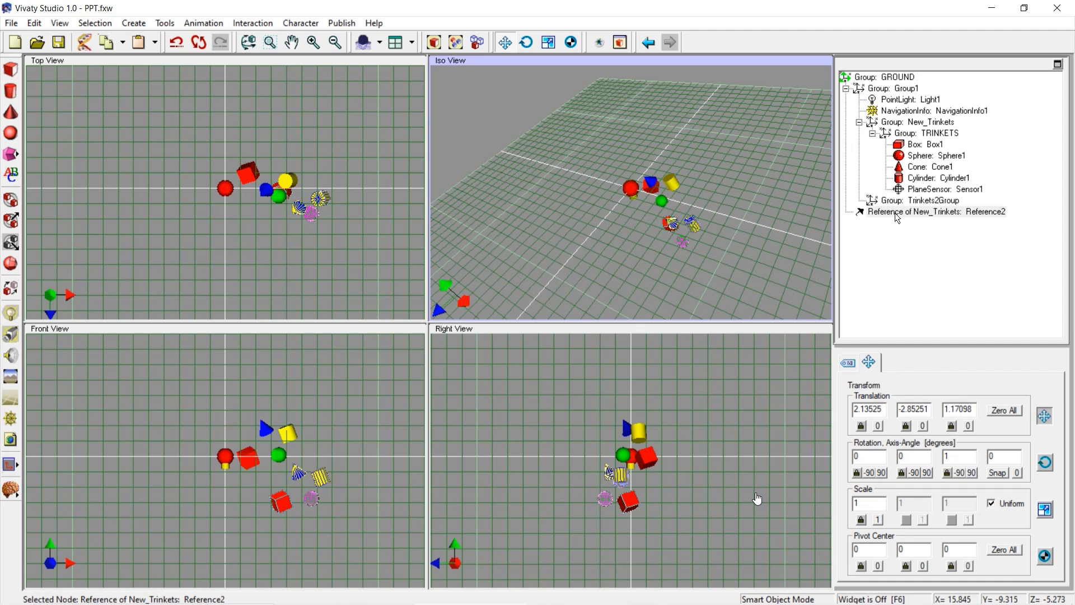
left_click_drag(902, 211, 913, 202)
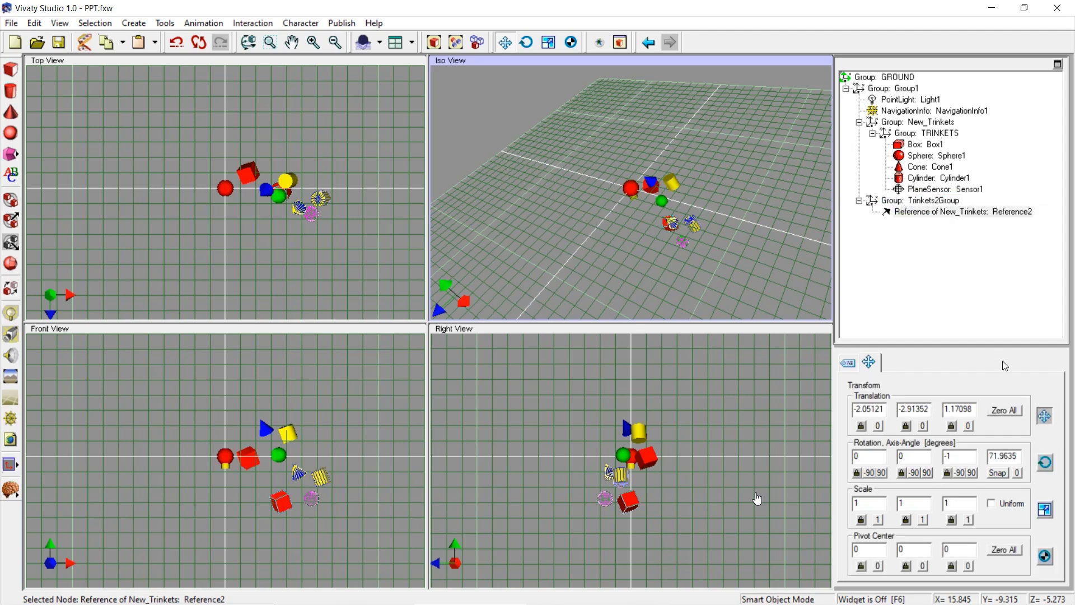
- Zero the translation of the New_Trinkets reference inside Trinkets2Group on all axes
left_click(1008, 410)
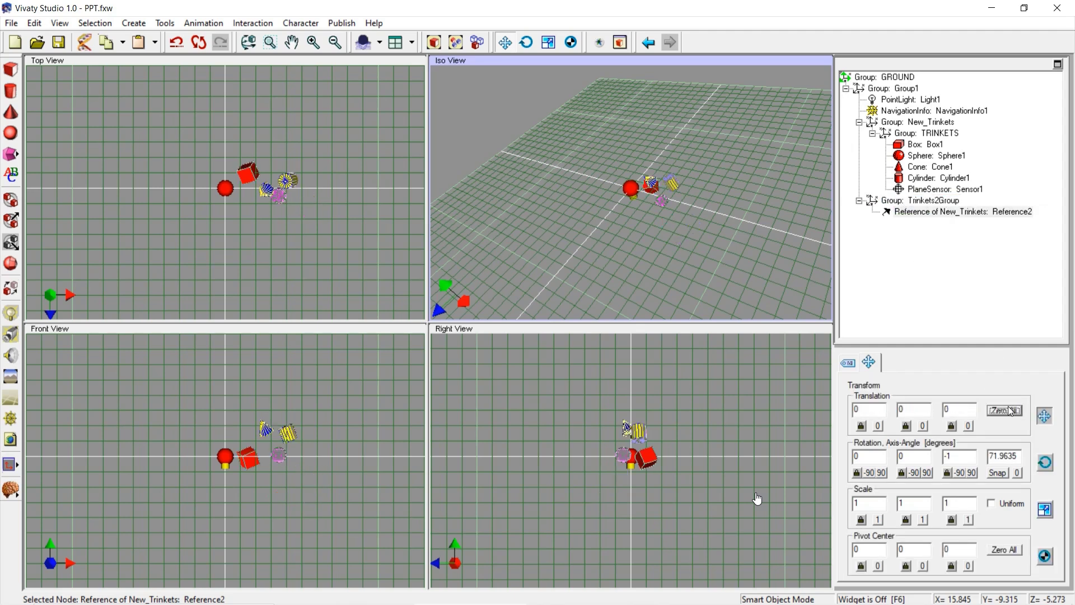
left_click(663, 249)
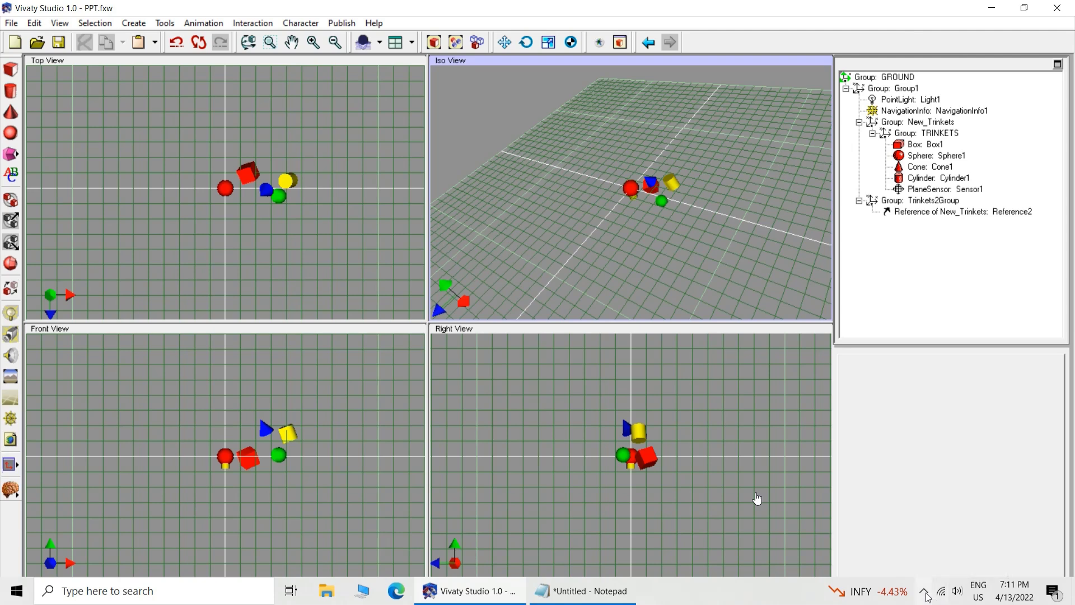
left_click(923, 592)
- Place a new empty group node in the Iso view and zero its translation on all axes
left_click(756, 497)
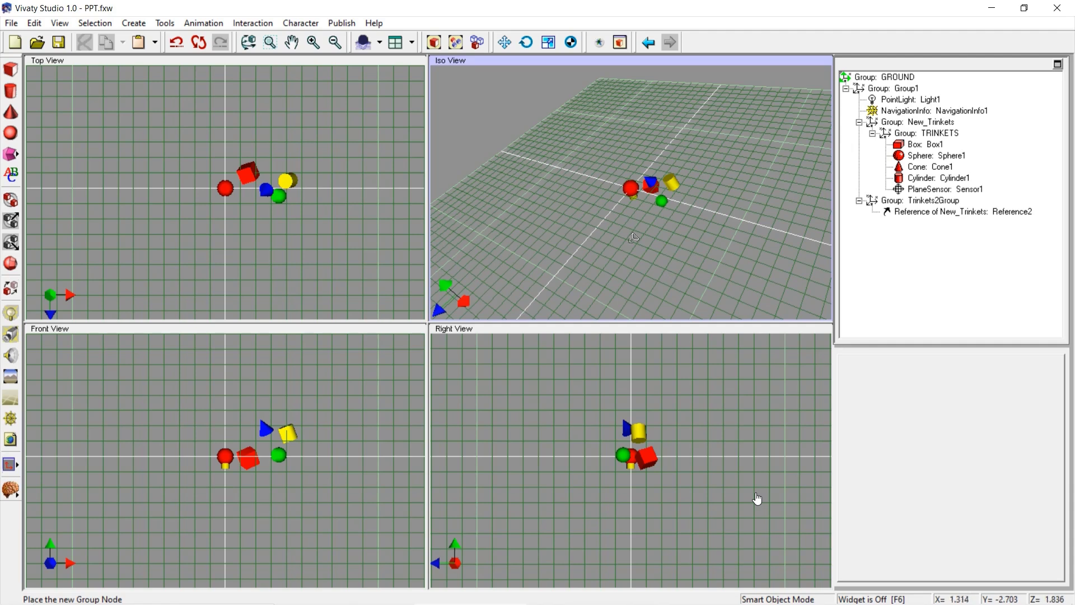
left_click(658, 234)
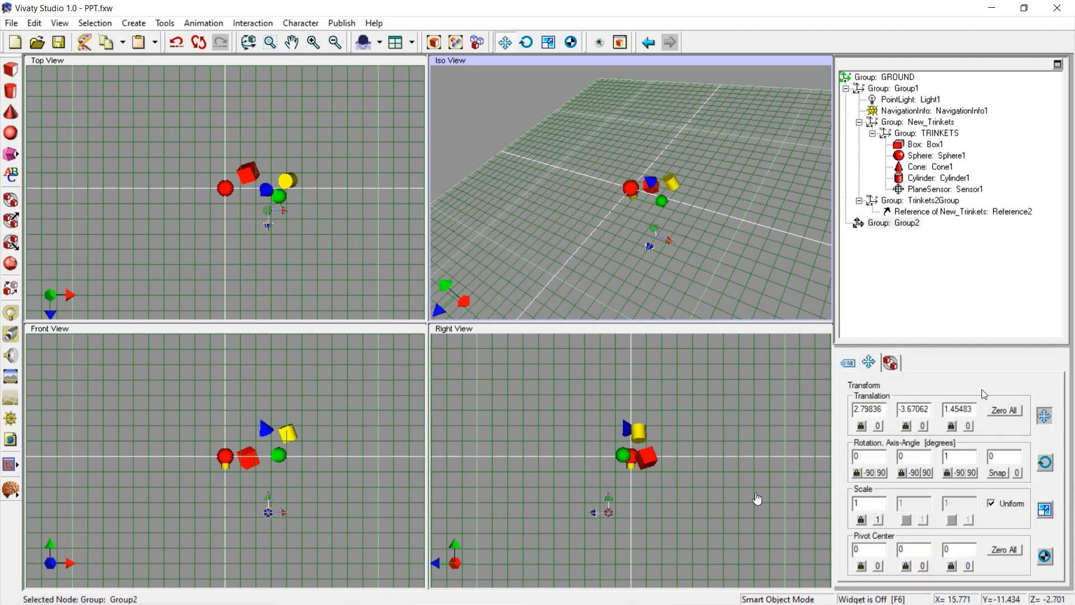
left_click(1005, 412)
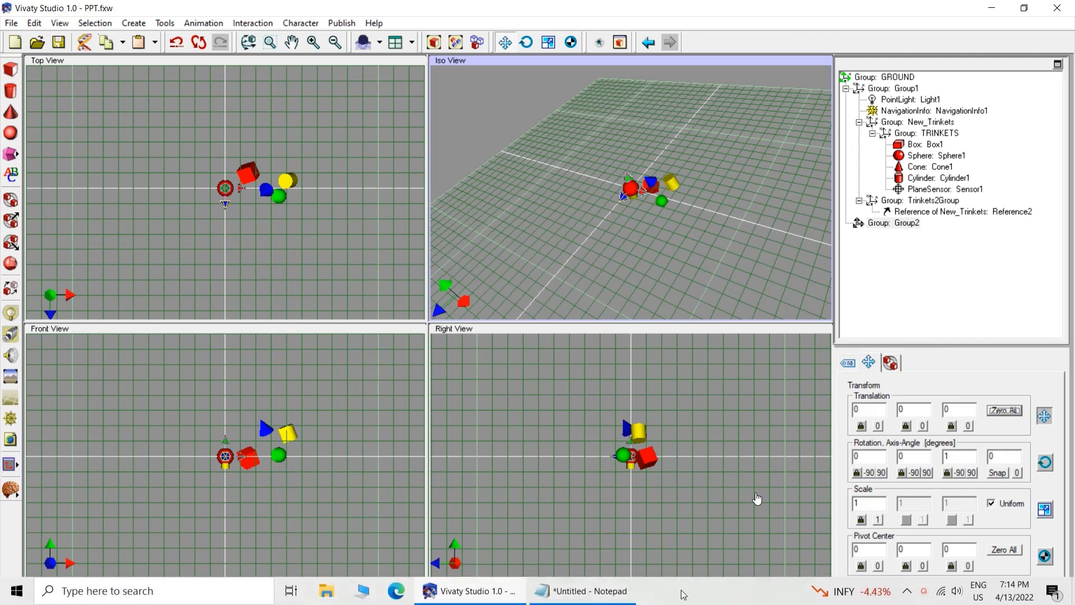
- Switch to Notepad, copy the value 71.9635, and return to Vivaty Studio
key("alt+Tab")
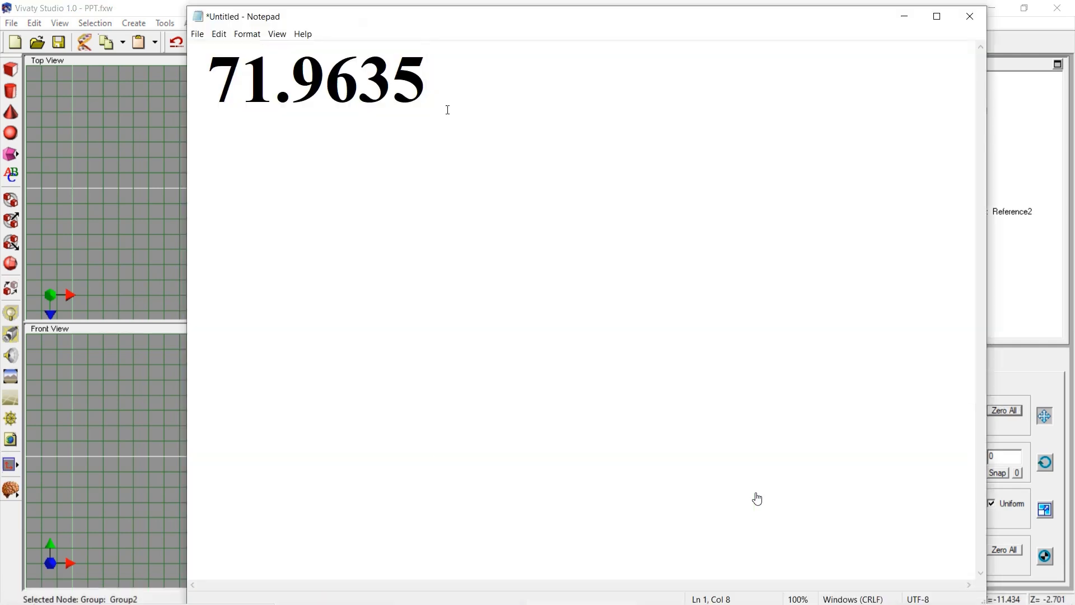
left_click_drag(446, 107, 207, 101)
right_click(296, 99)
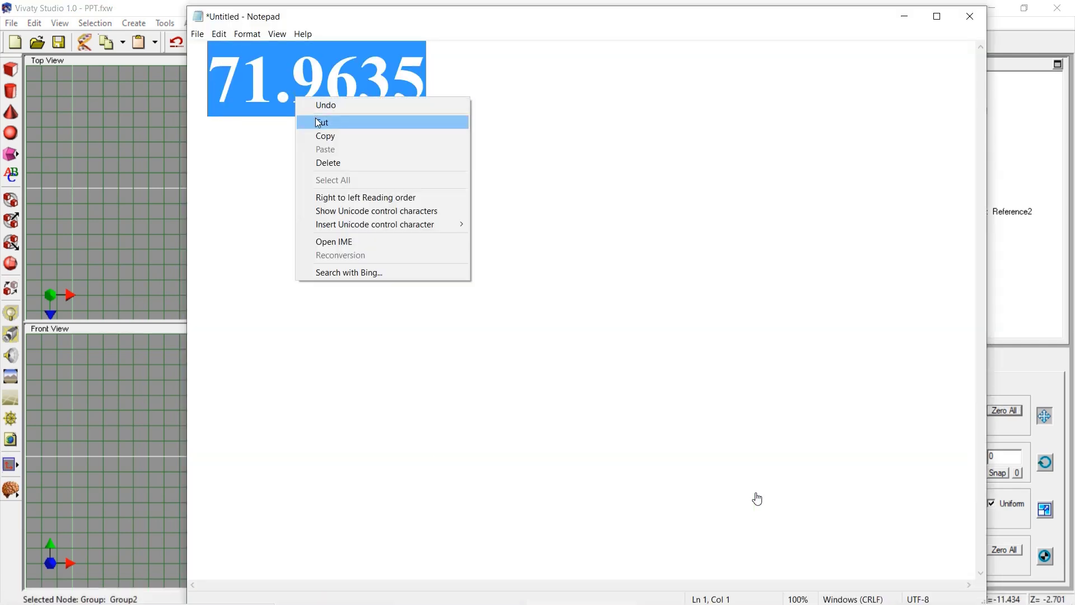
left_click(324, 136)
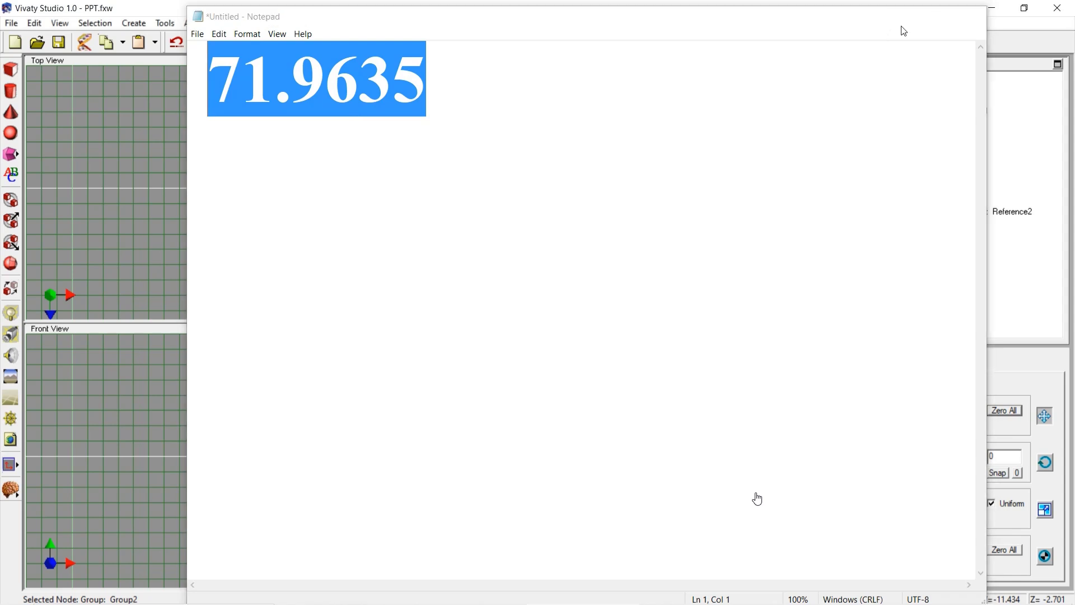
left_click(903, 18)
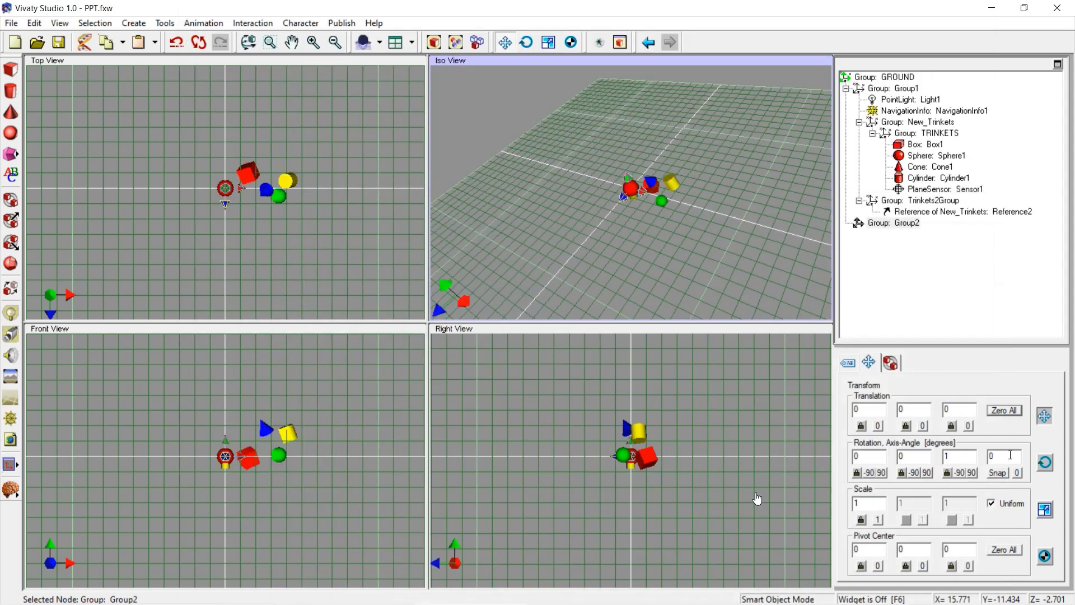
- Set the rotation angle of the top-level Group2 to 71.9635 degrees about the Z axis
left_click(1047, 465)
left_click(1007, 460)
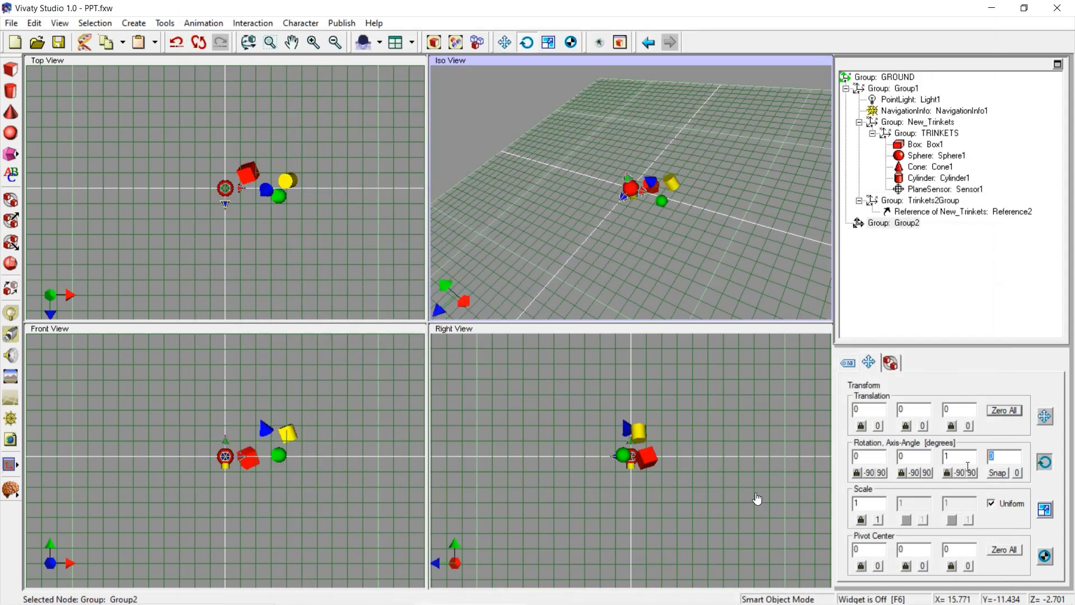
key("ctrl+v")
key("Return")
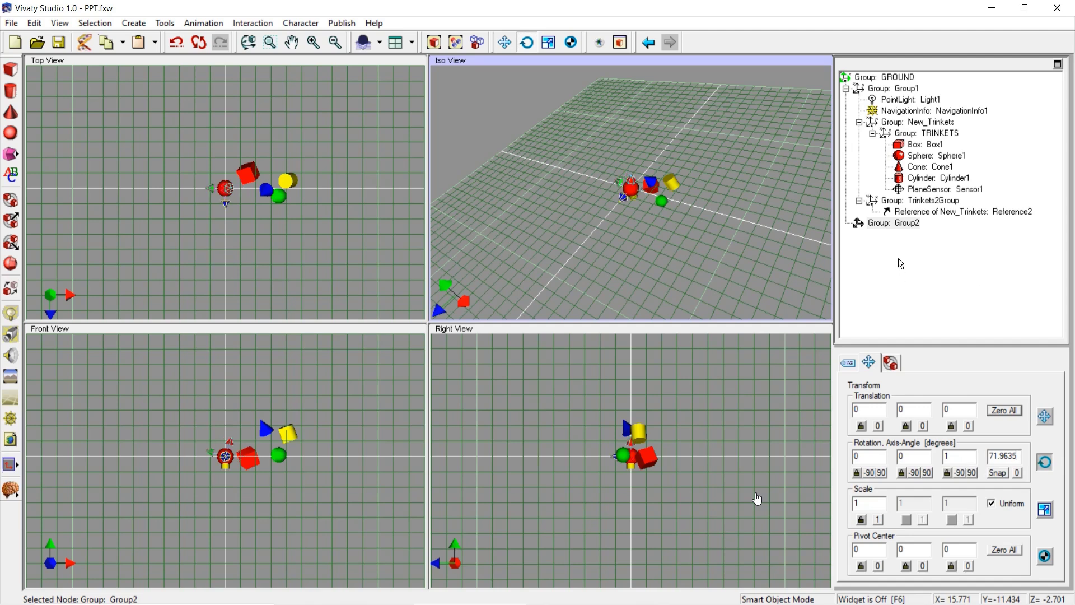
- Nest Group2 under Trinkets2Group and set its rotation angle to 71.9635 degrees about the Z axis
left_click_drag(881, 224, 903, 202)
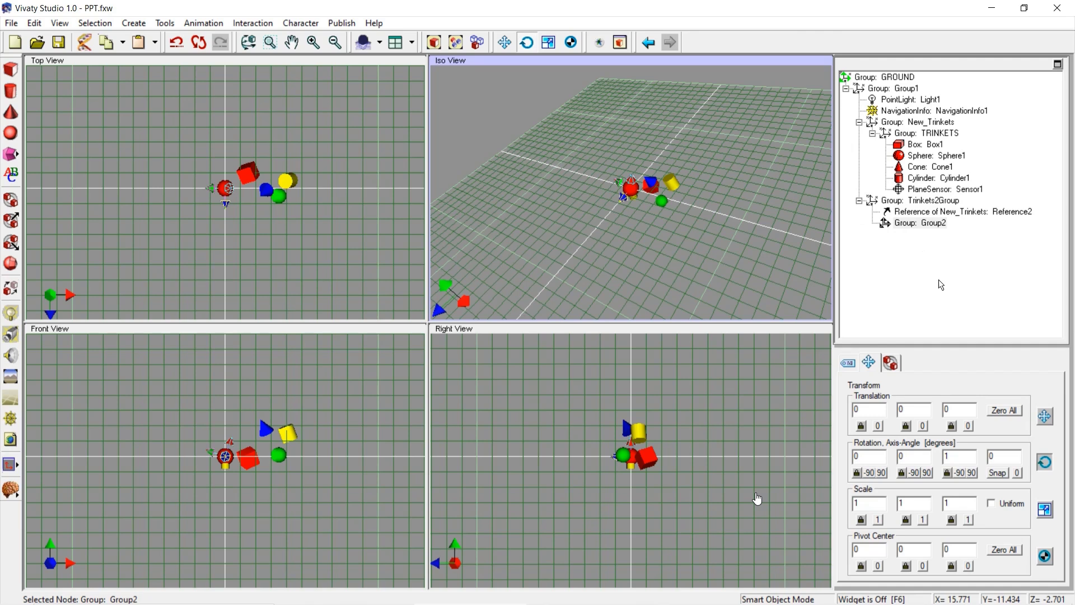
double_click(1004, 456)
key("ctrl+v")
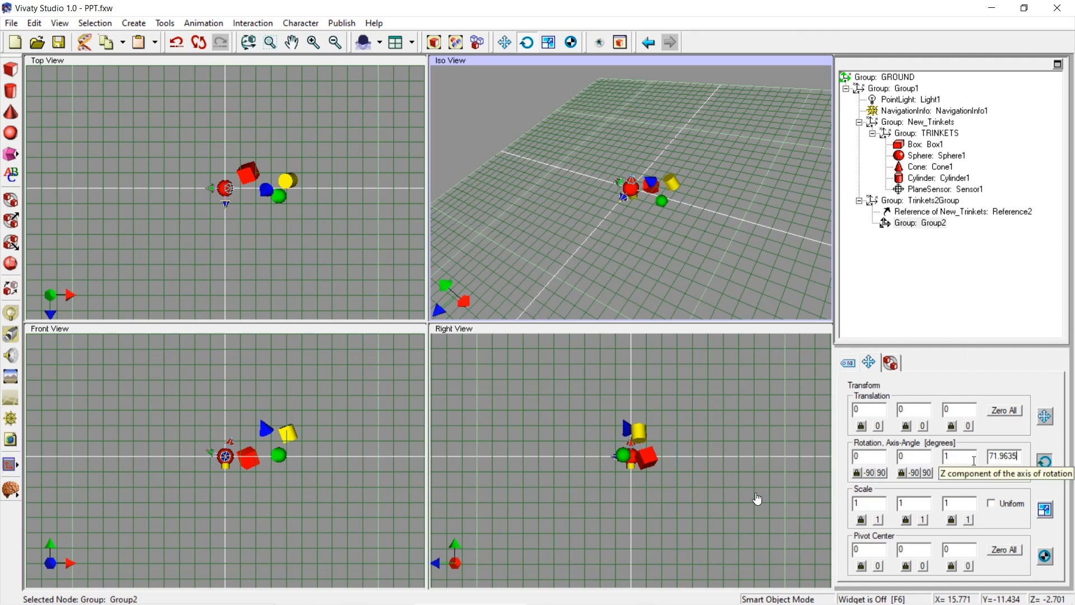
key("Return")
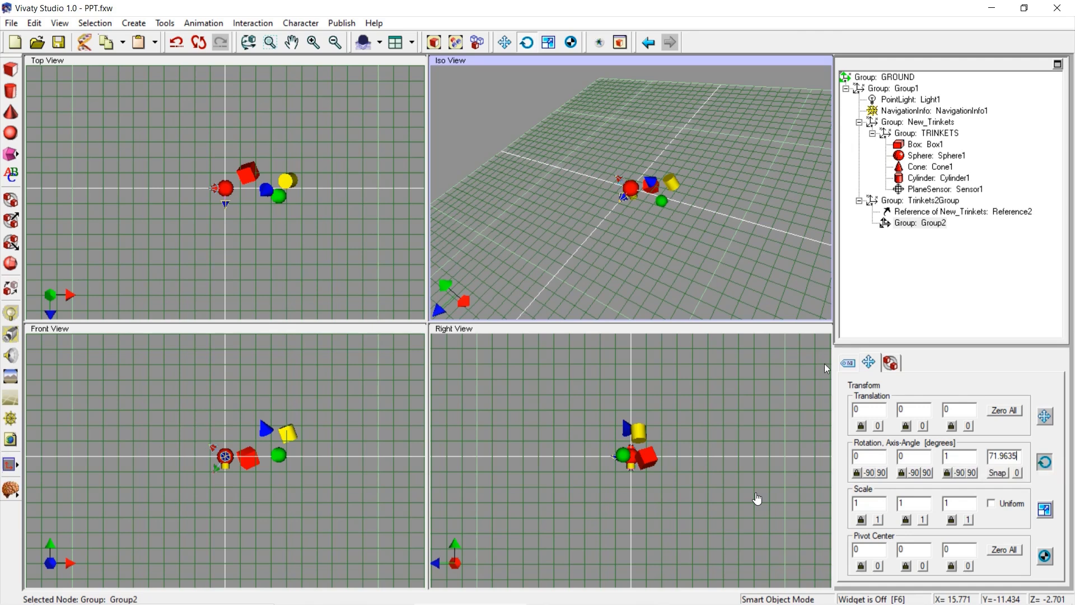
left_click(702, 242)
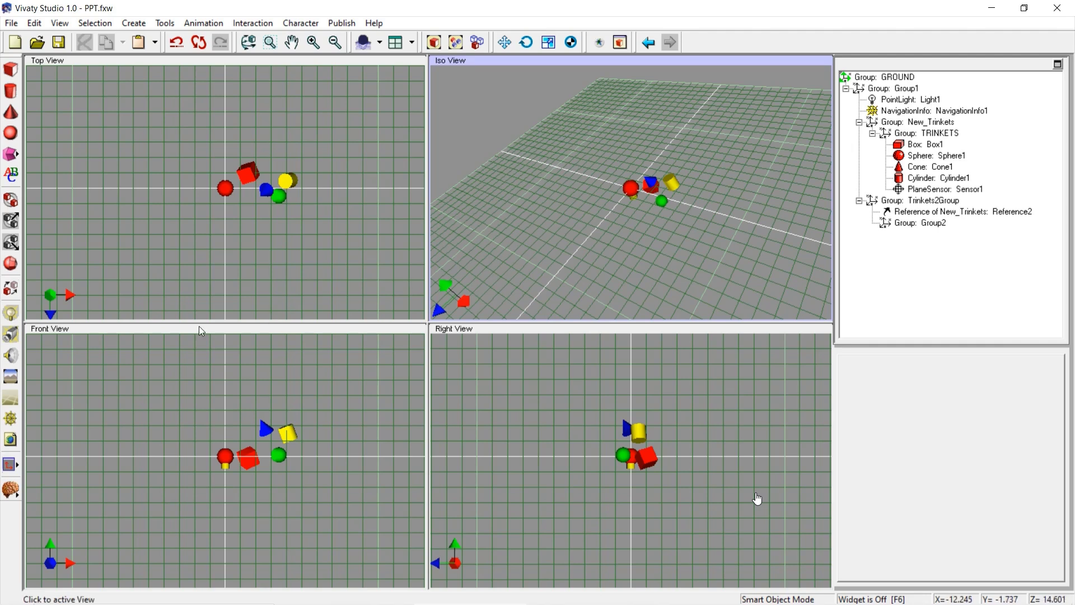
- Place another reference of New_Trinkets in the Iso view and zero its translation on all axes
left_click(12, 295)
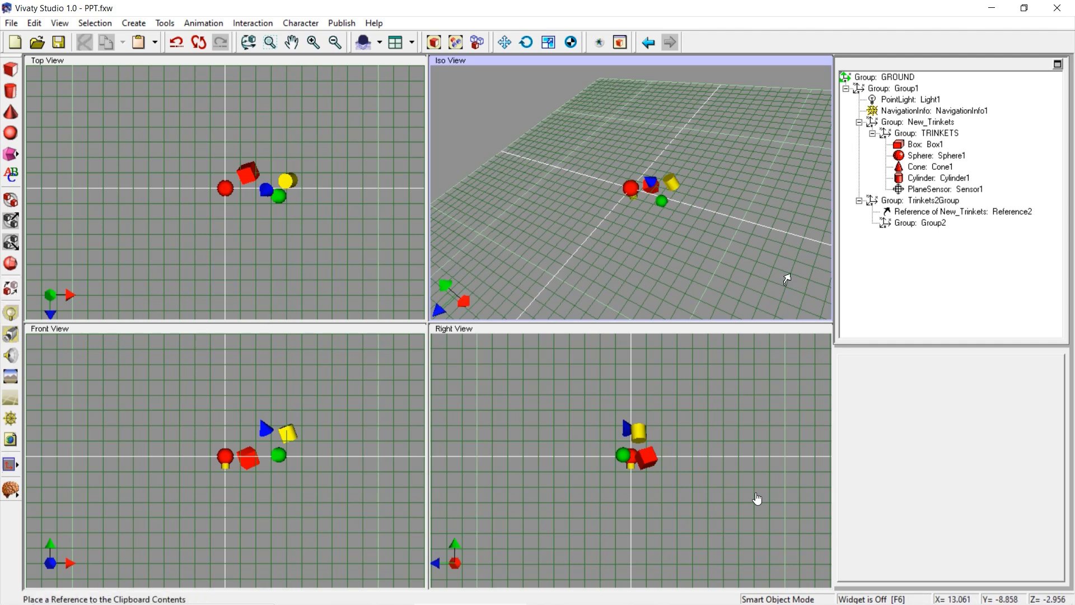
left_click(668, 240)
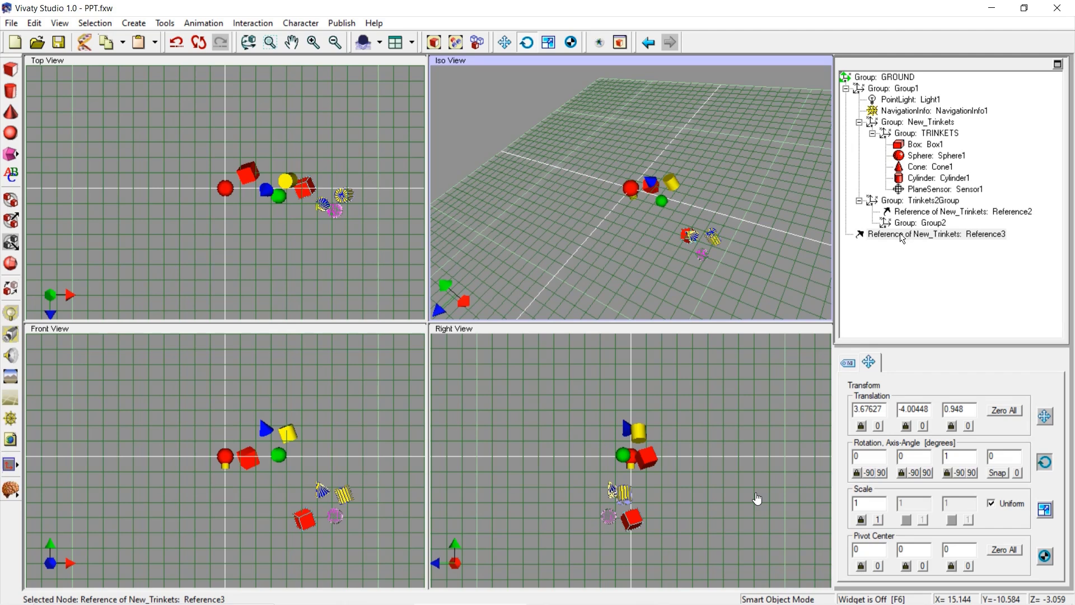
left_click(1004, 410)
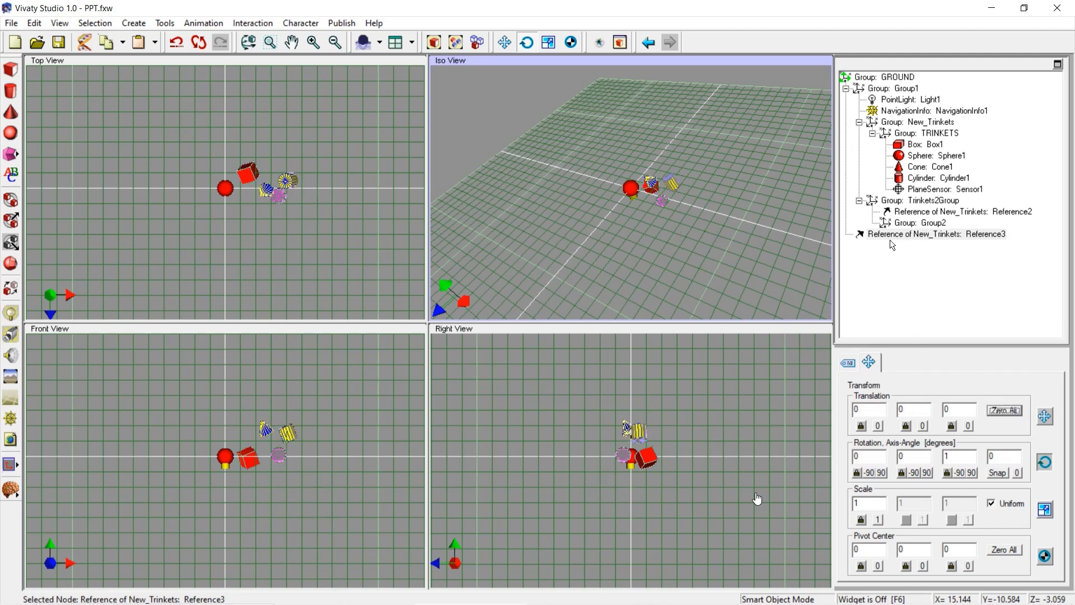
- Nest Reference3 inside Group2 and reset its rotation angle to 0
left_click_drag(898, 236, 916, 222)
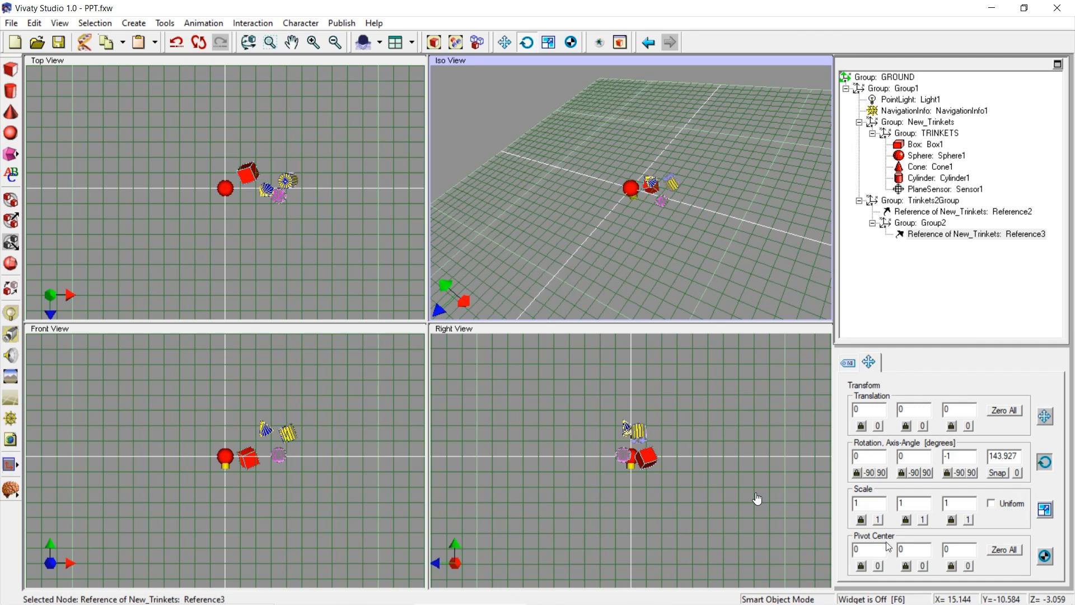
mouse_move(894, 600)
left_click(1018, 473)
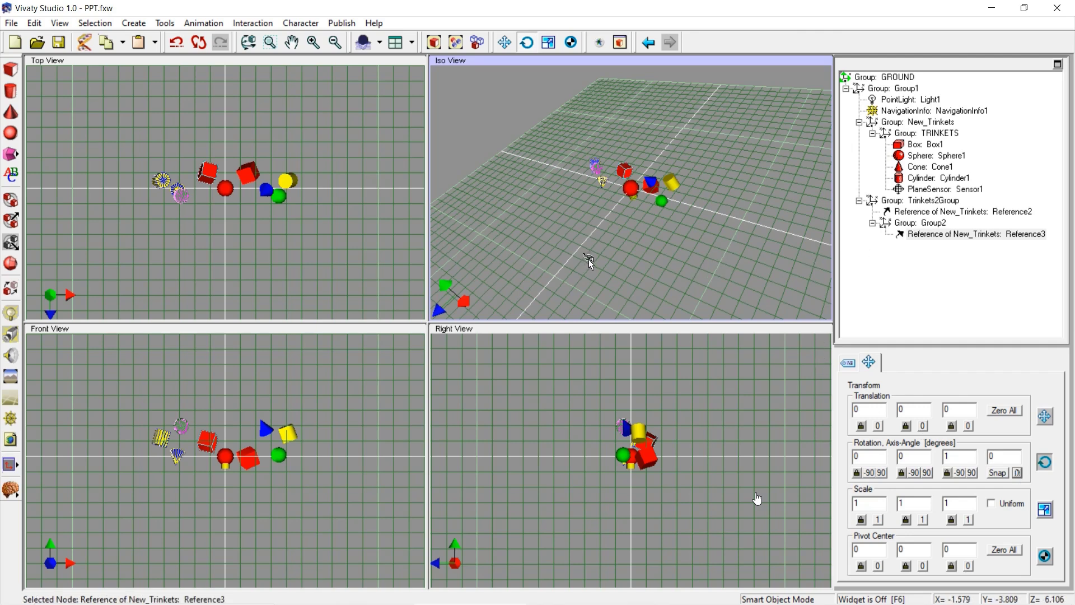
- Place a third empty group node in the Iso view and zero its translation on all axes
left_click(10, 200)
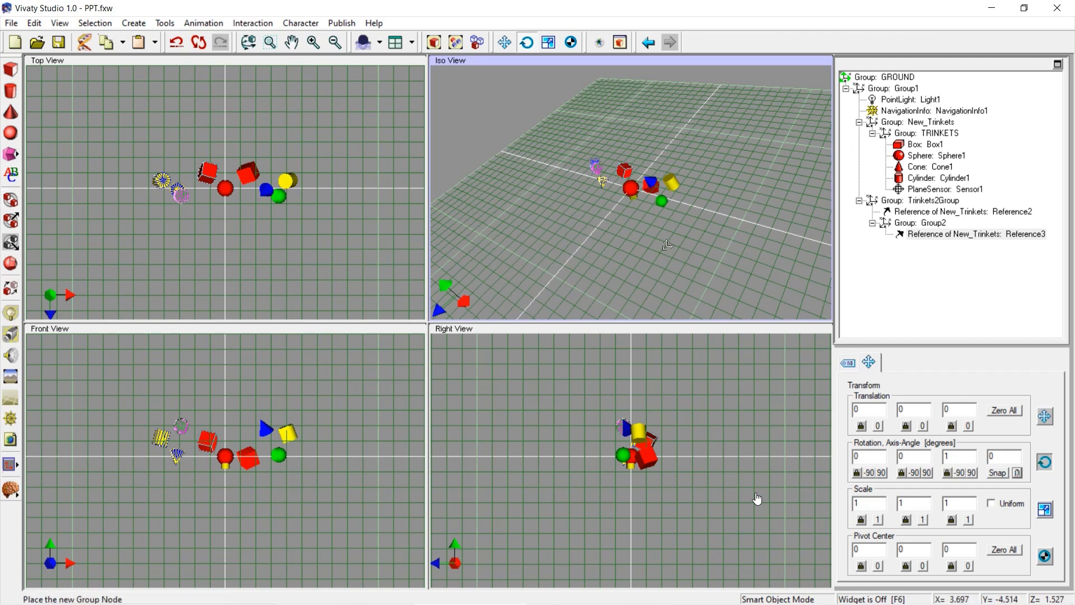
left_click(686, 256)
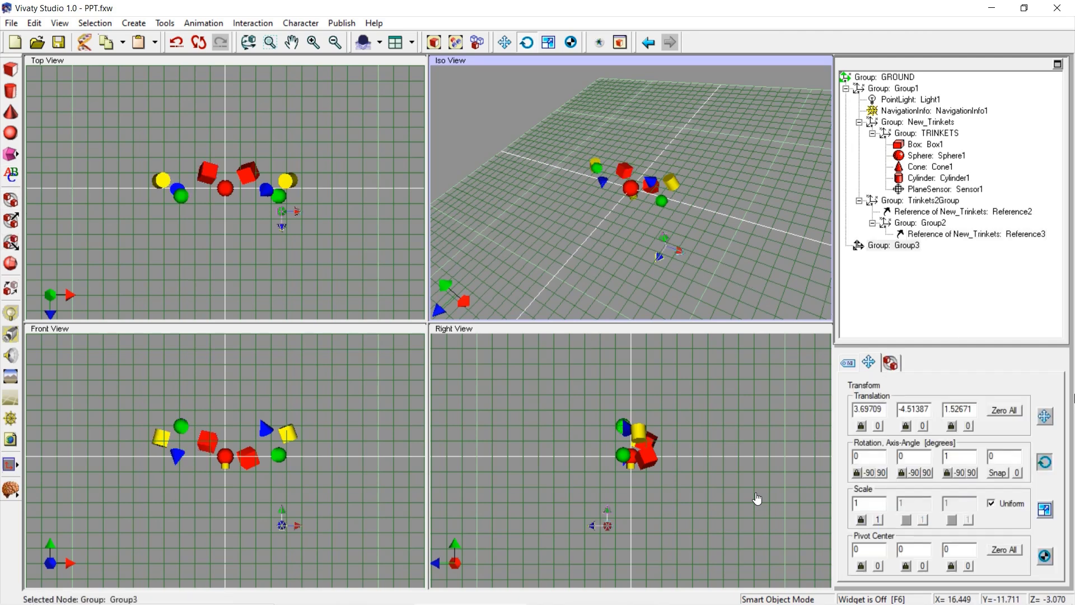
left_click(1004, 410)
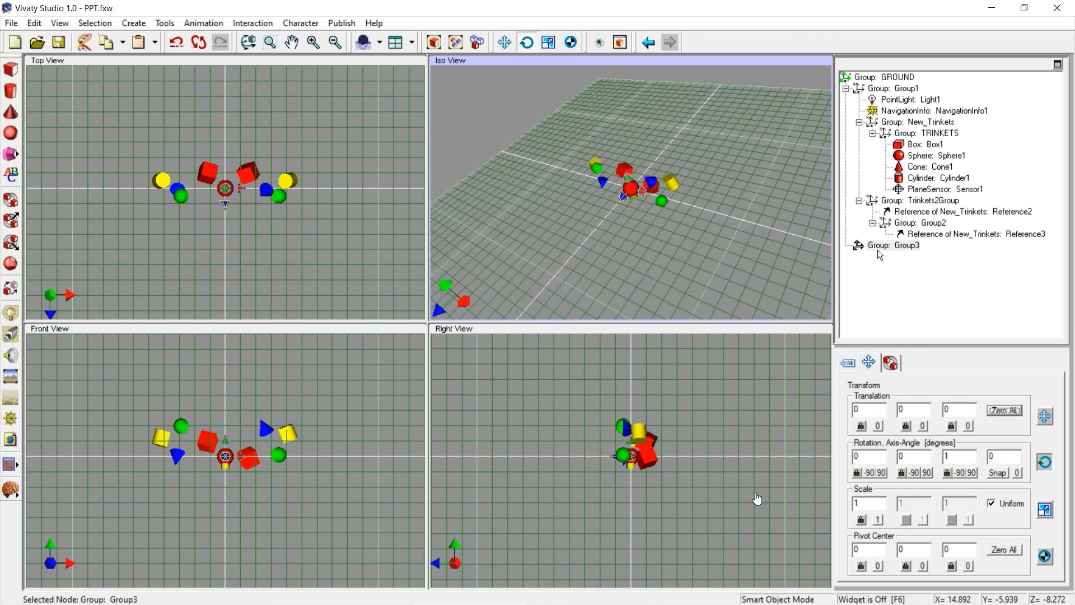
- Nest Group3 under Group2 and set its rotation angle to 71.9635 degrees
left_click_drag(881, 250, 904, 238)
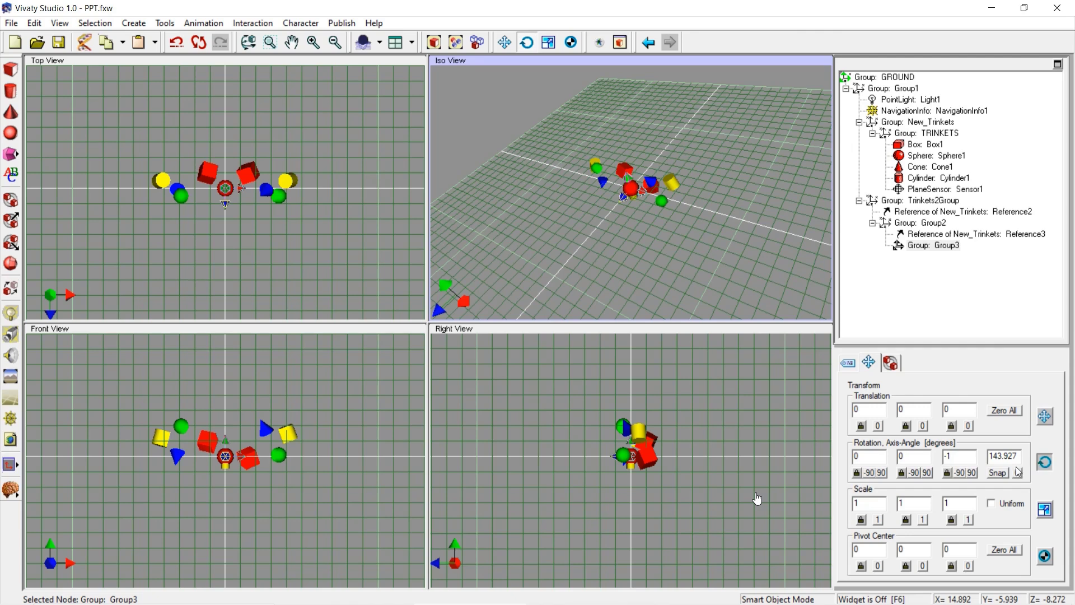
left_click(971, 472)
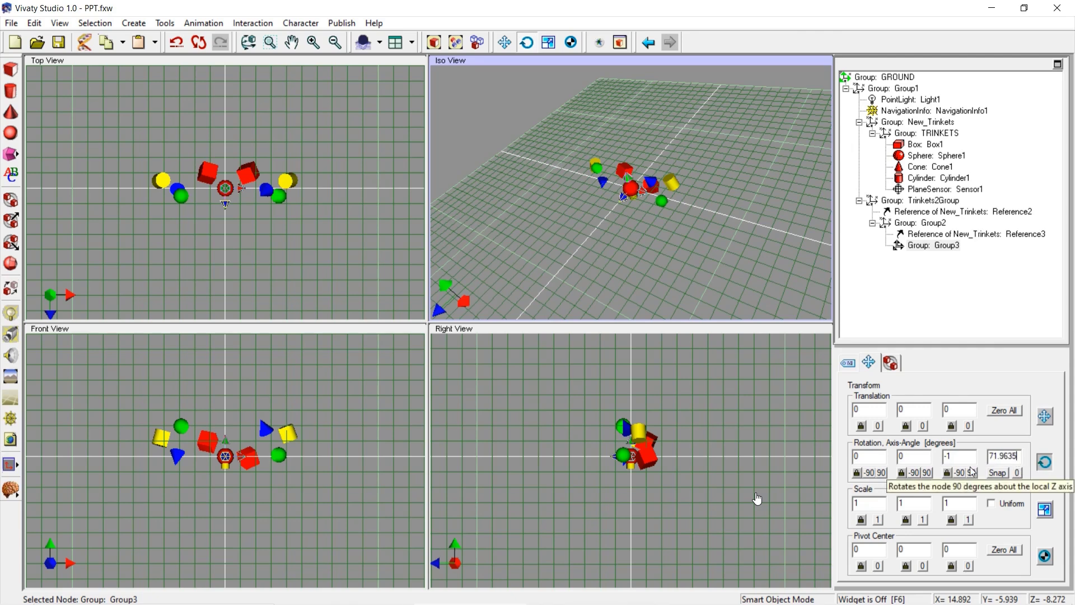
left_click(718, 277)
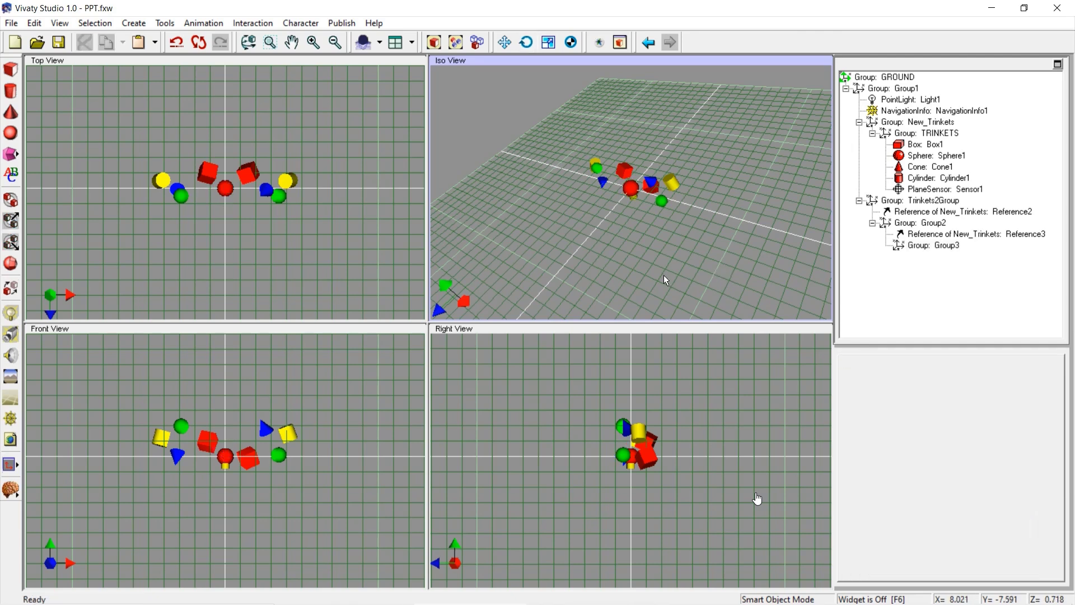
- Create a reference of New_Trinkets for Group3 in the Iso view and zero its translation on all axes
left_click(938, 246)
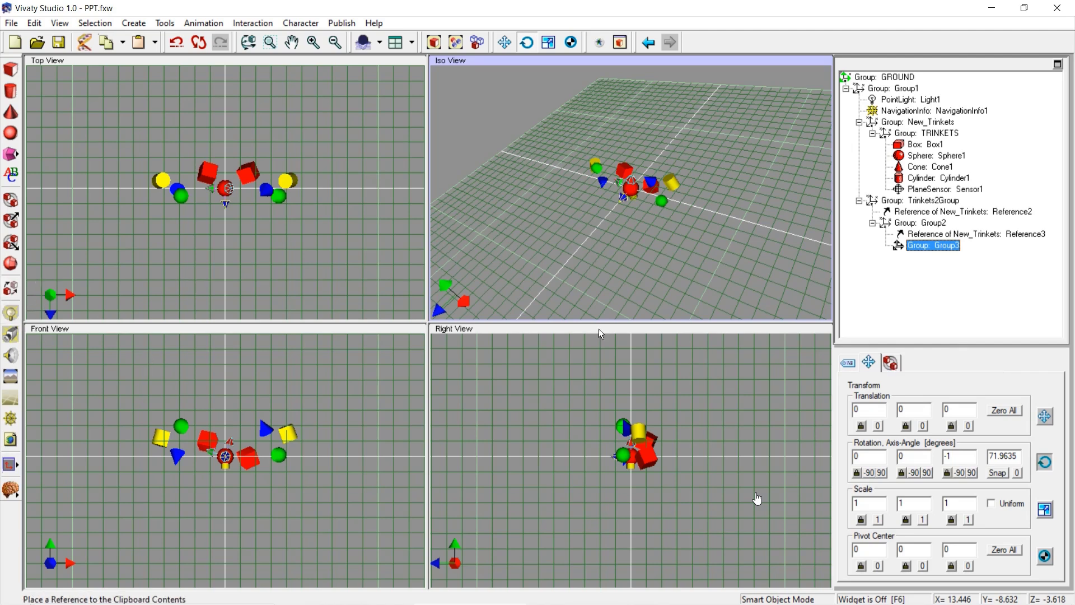
left_click_drag(642, 257, 679, 250)
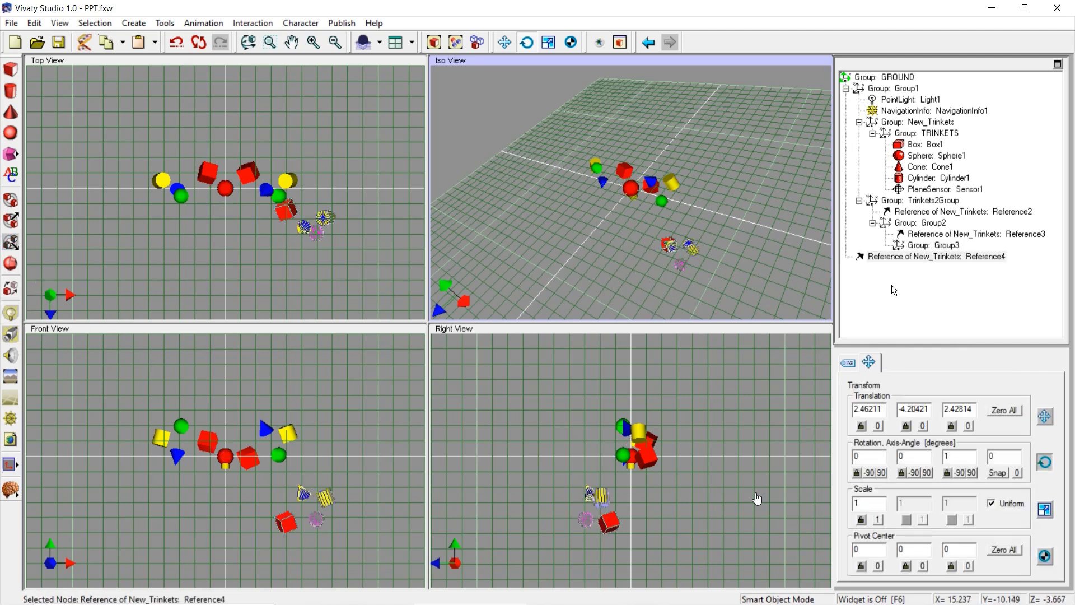
left_click(1007, 410)
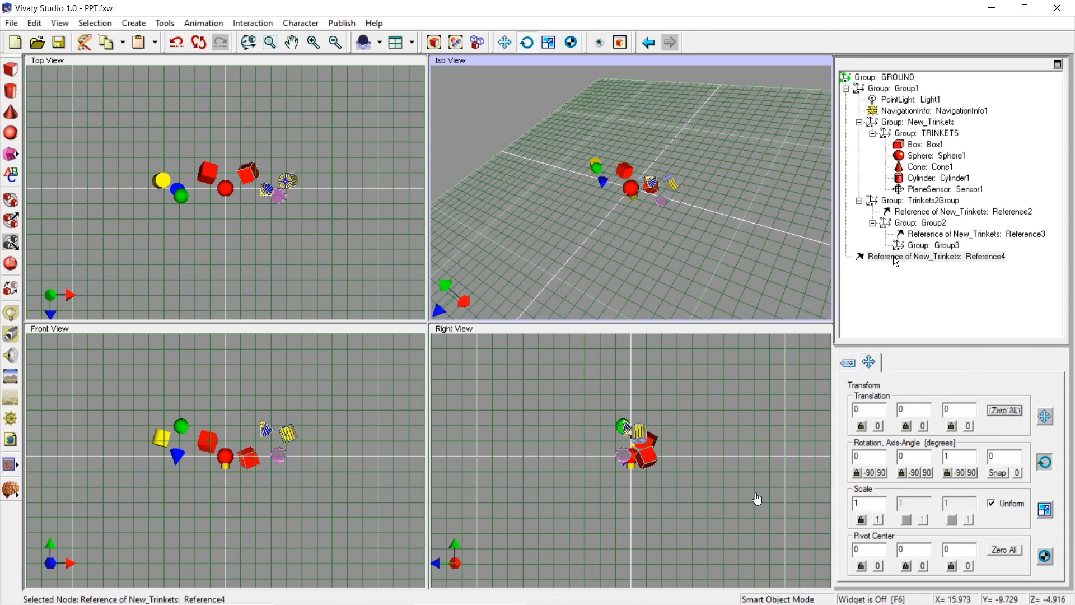
- Nest Reference4 inside Group3 and reset its rotation angle to 0
left_click_drag(895, 258, 922, 250)
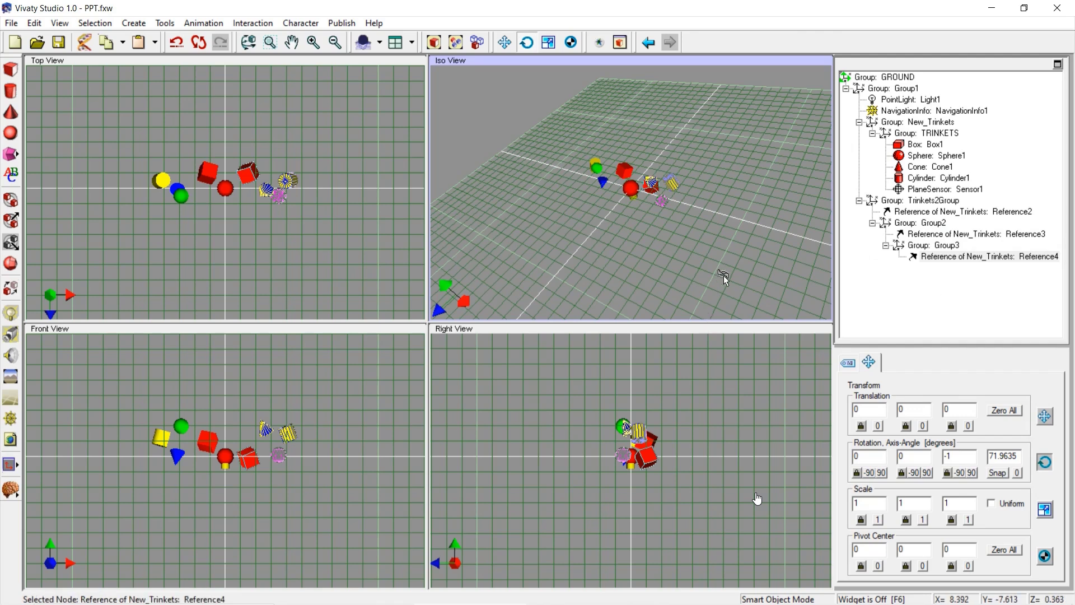
left_click(1018, 475)
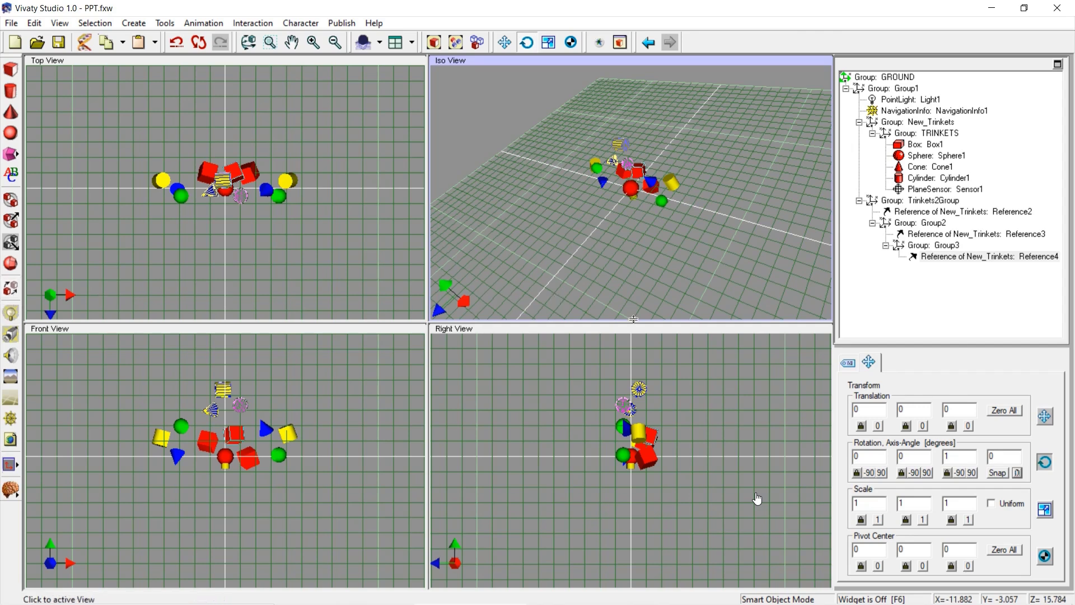
- Place one more New_Trinkets reference with zero translation in the Iso view and nest it inside Group3
left_click(645, 263)
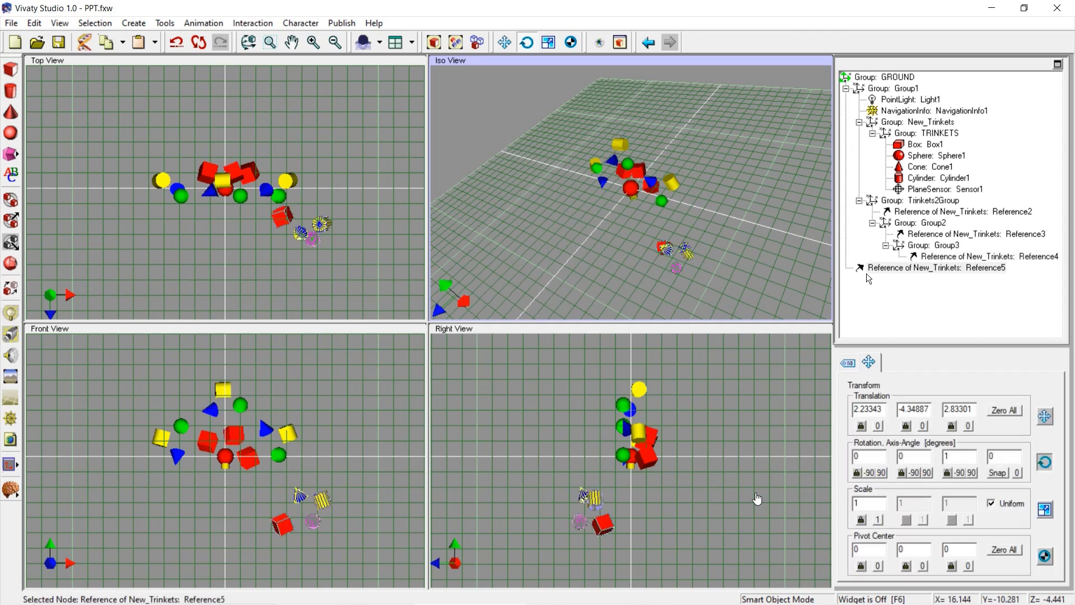
left_click(1004, 410)
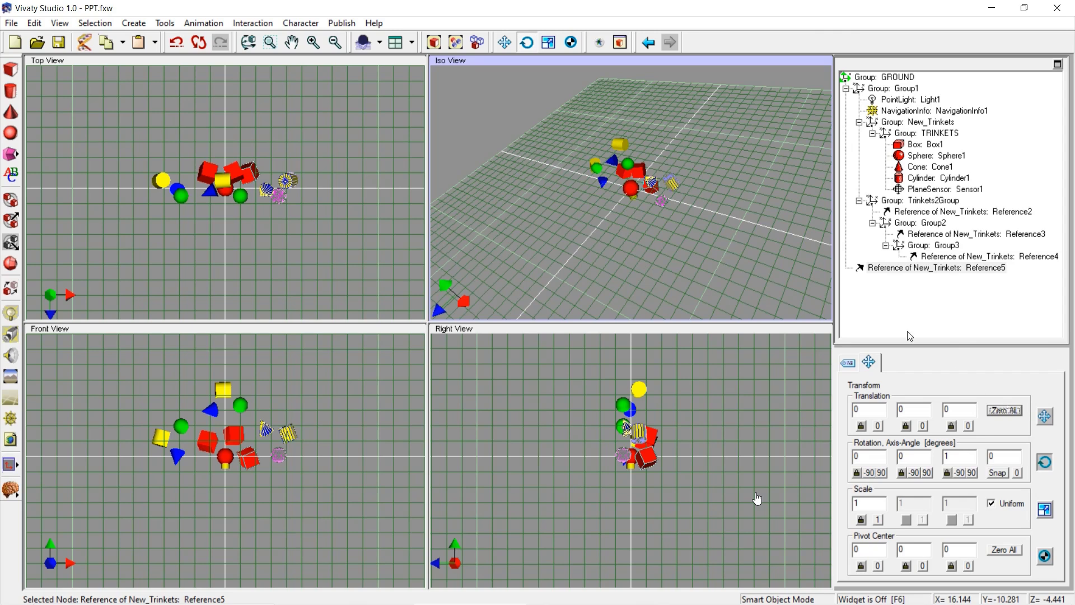
left_click_drag(890, 268, 933, 261)
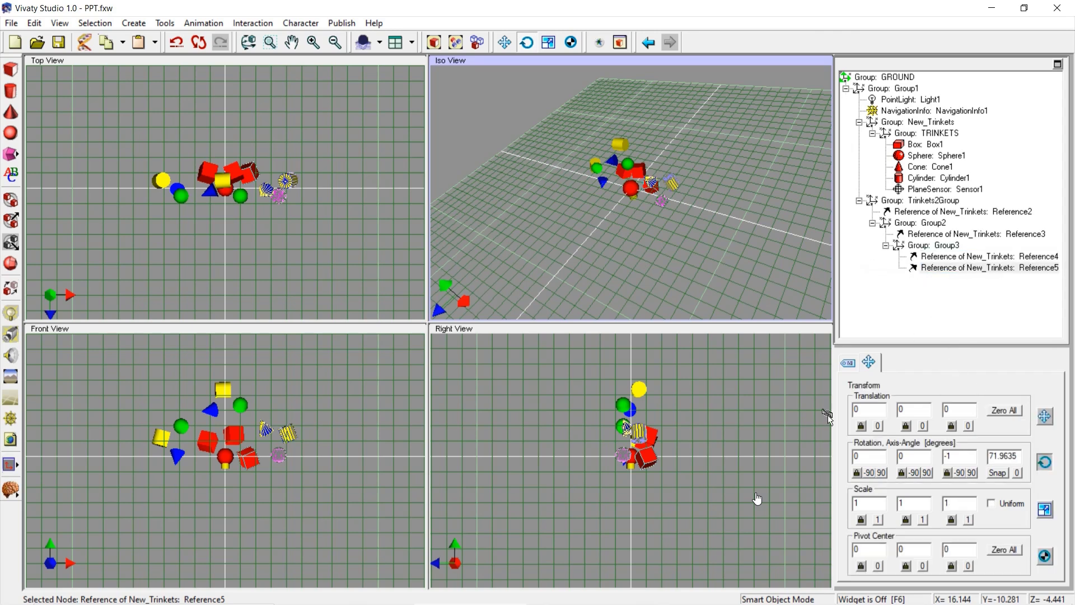
left_click(693, 248)
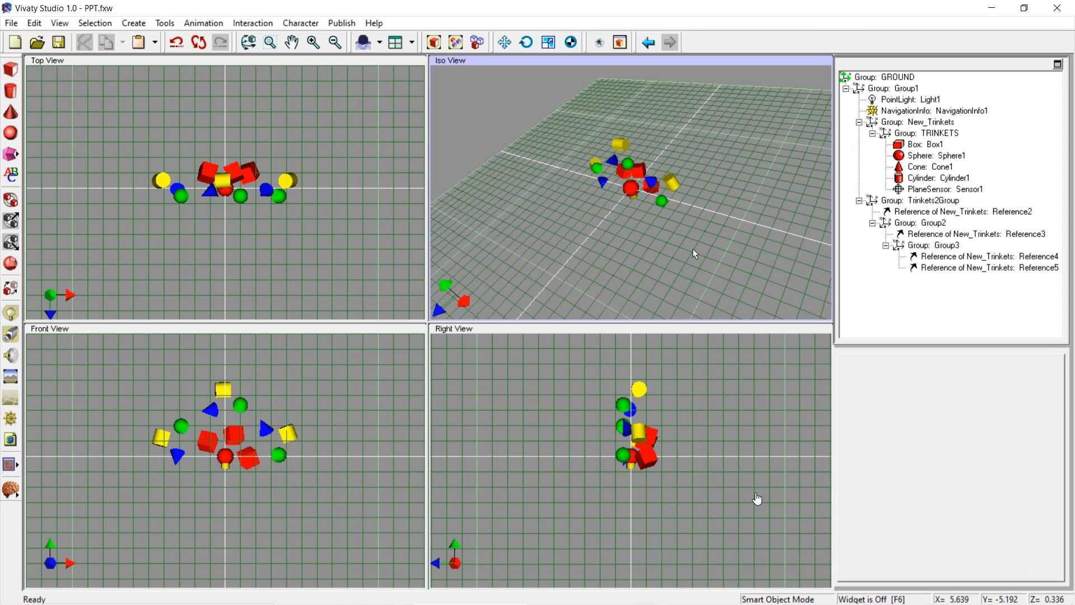
- Review the transform settings of the New_Trinkets references and their parent groups, from Reference4 and Reference5 up to Trinkets2Group
left_click(936, 257)
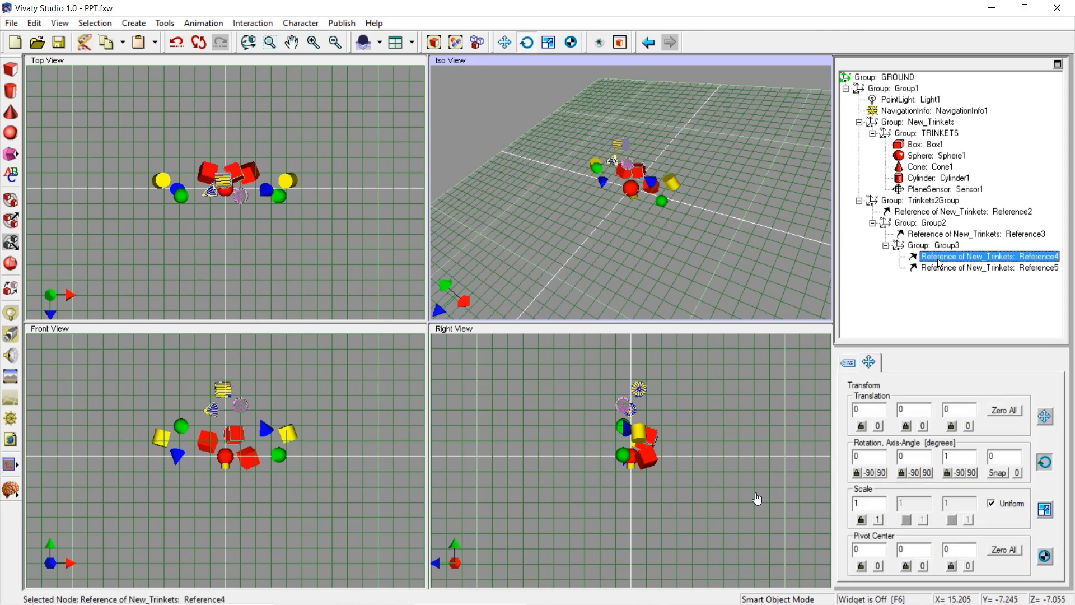
left_click(937, 267)
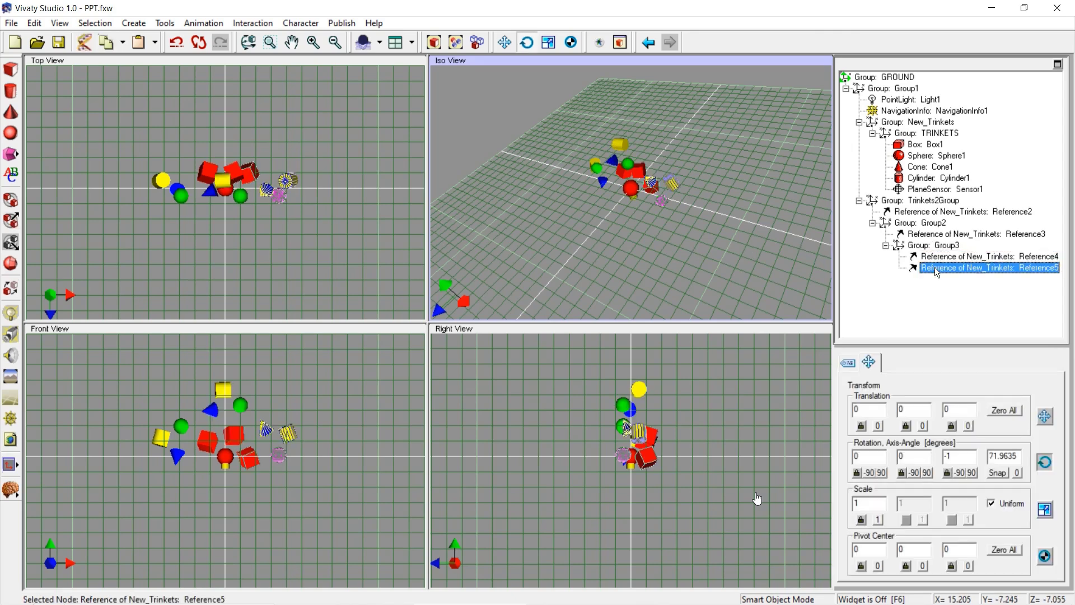
left_click(936, 246)
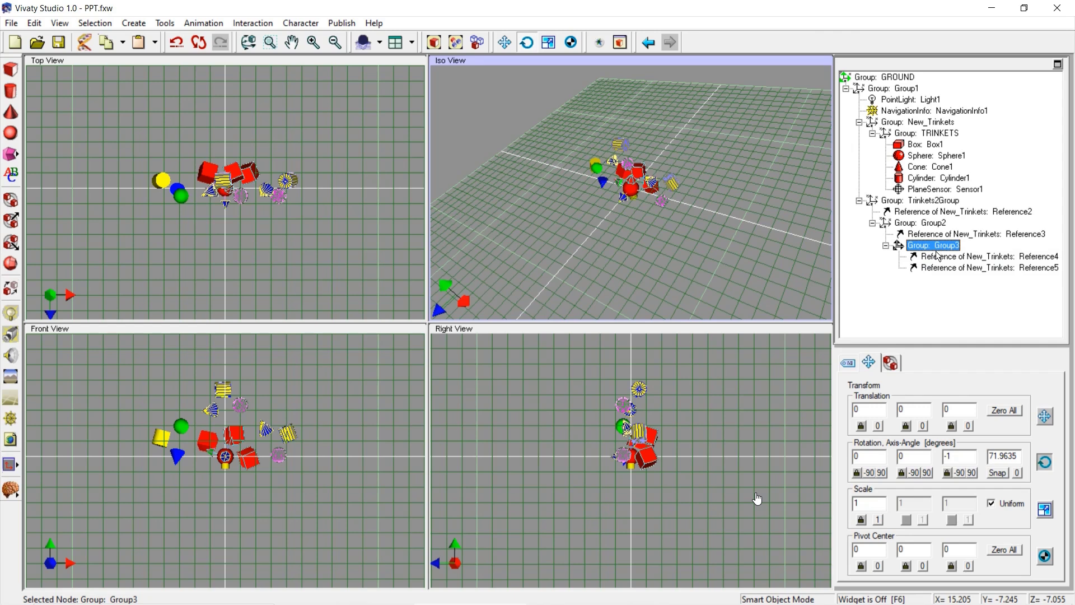
left_click(927, 234)
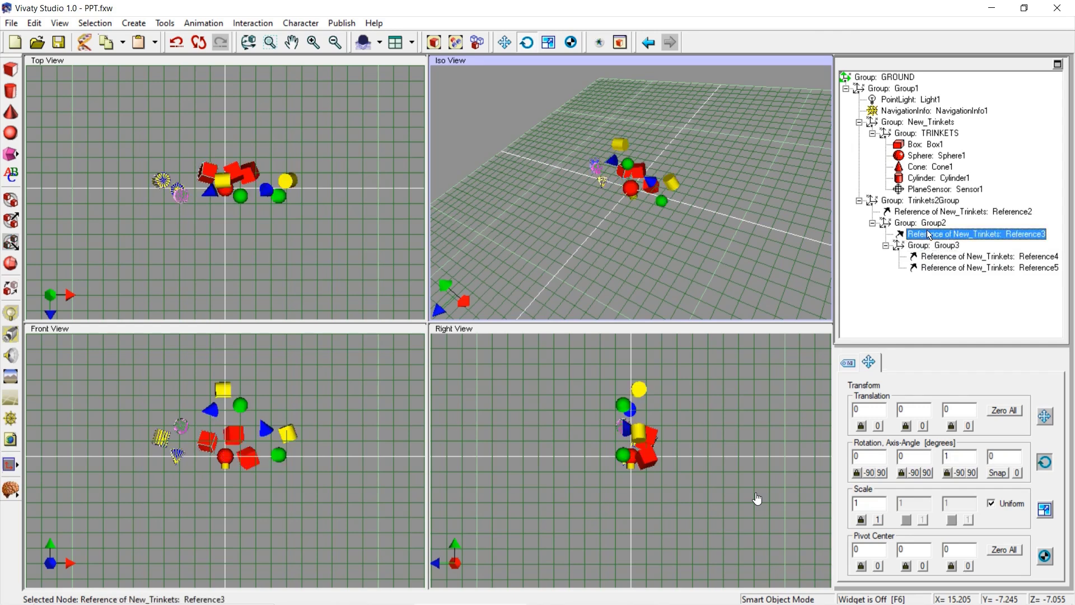
left_click(921, 224)
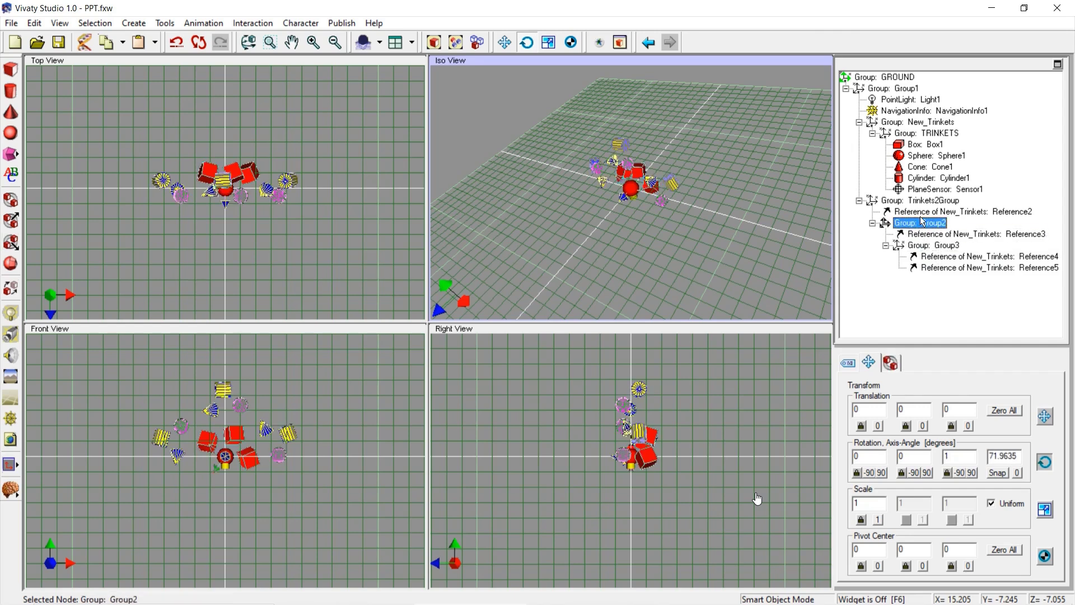
left_click(924, 213)
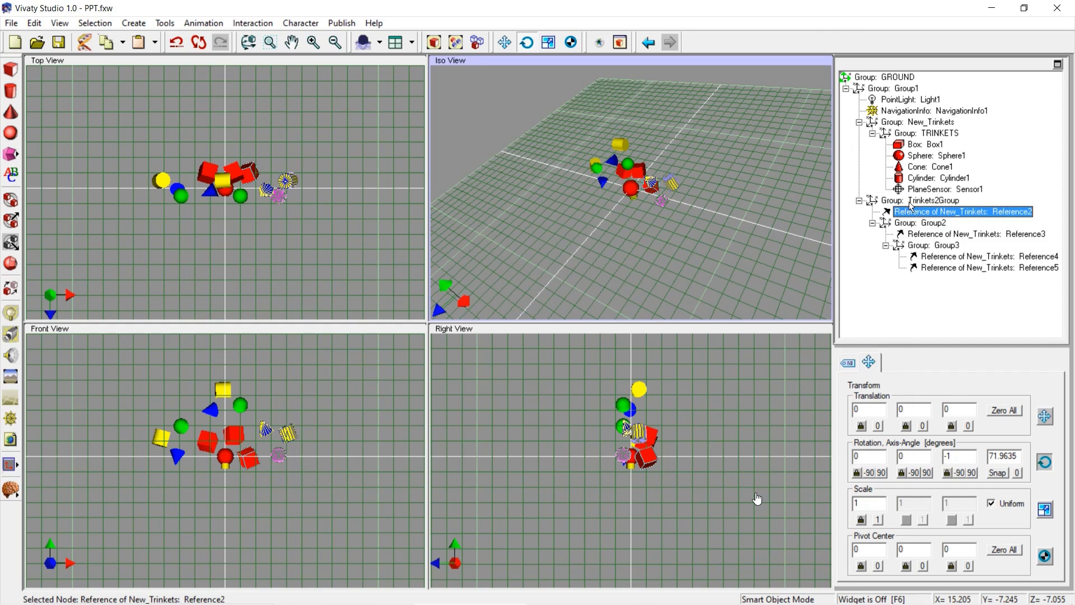
left_click(909, 202)
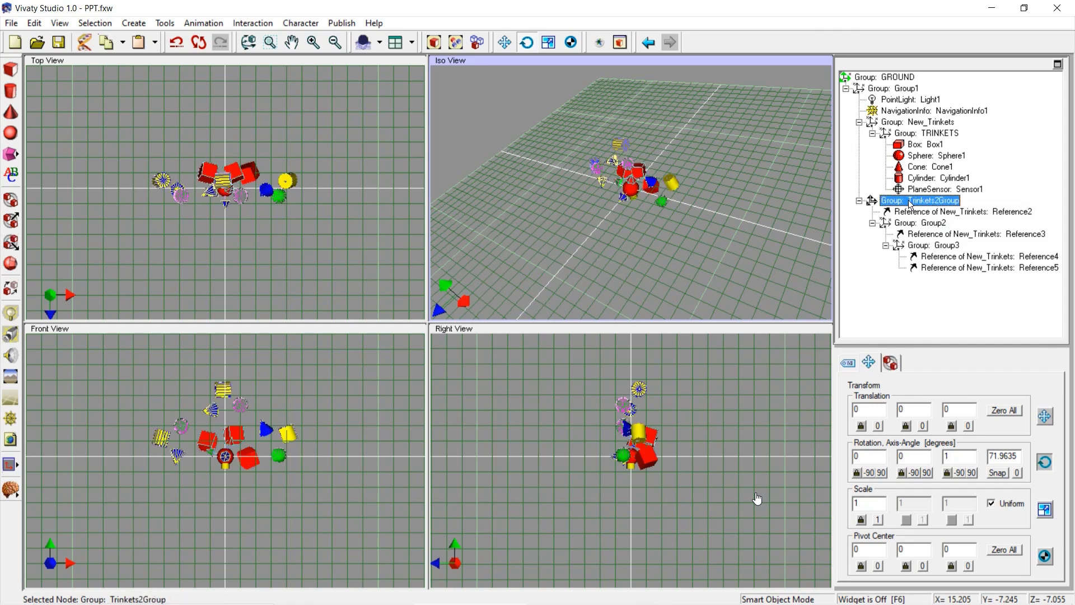
left_click(917, 213)
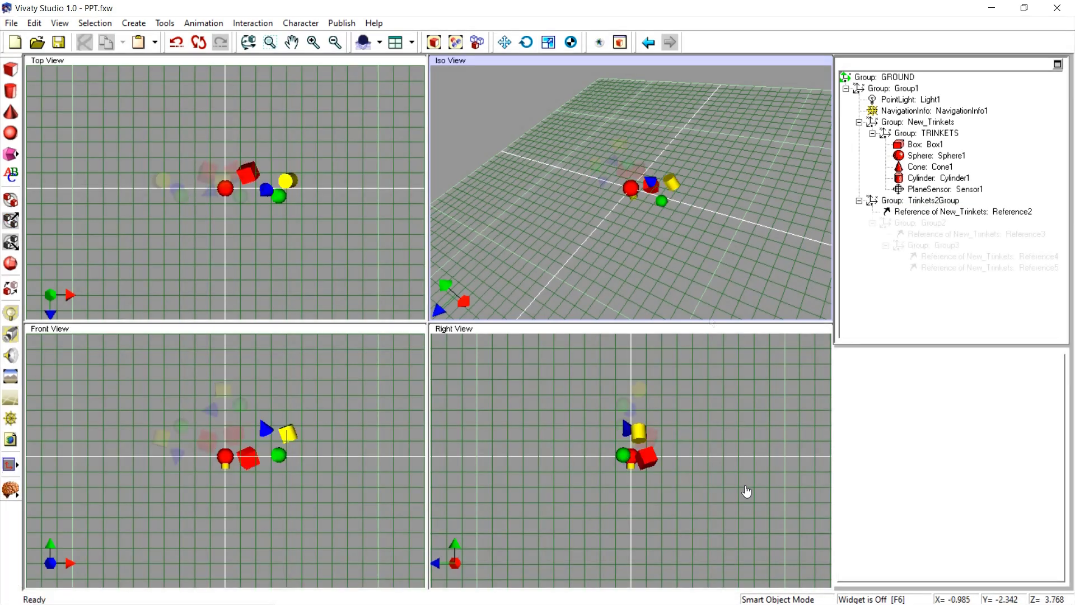
- Set the Z component of Reference5's rotation axis to 1
left_click(944, 269)
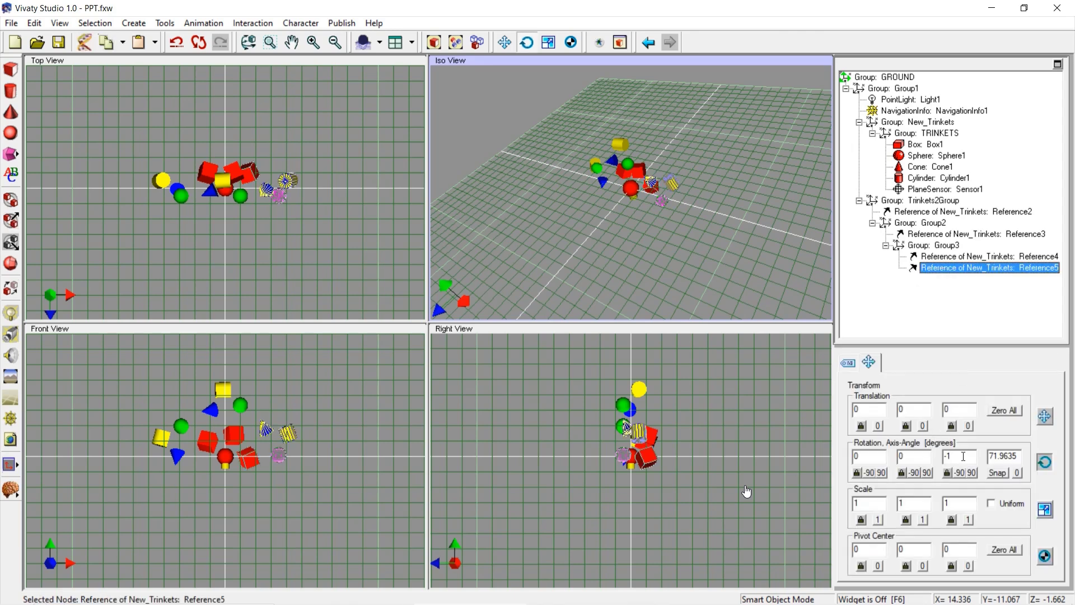
left_click_drag(963, 456, 944, 457)
type("1")
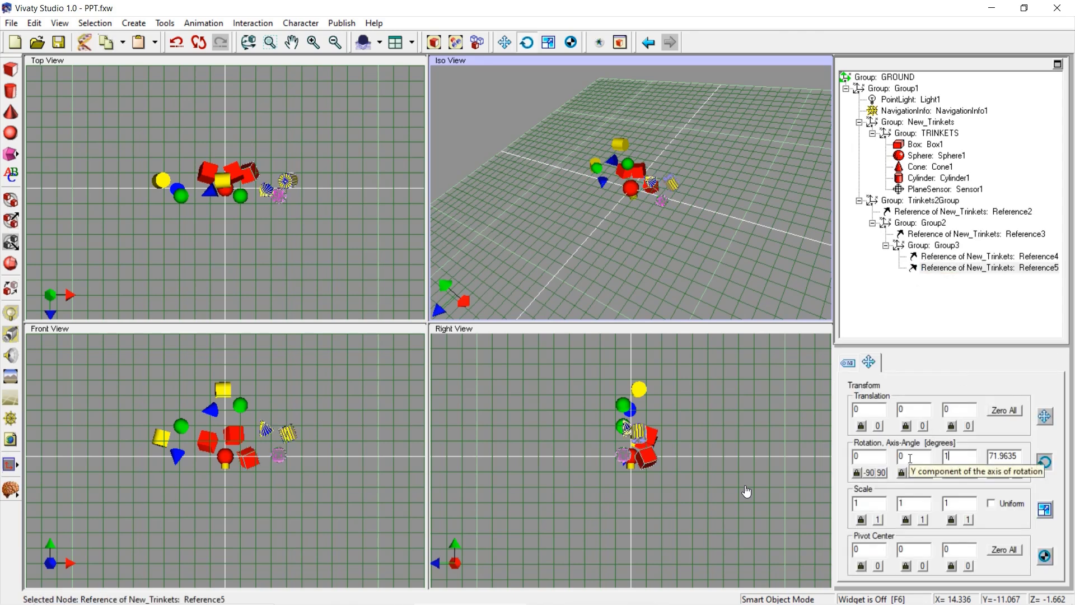
key("Return")
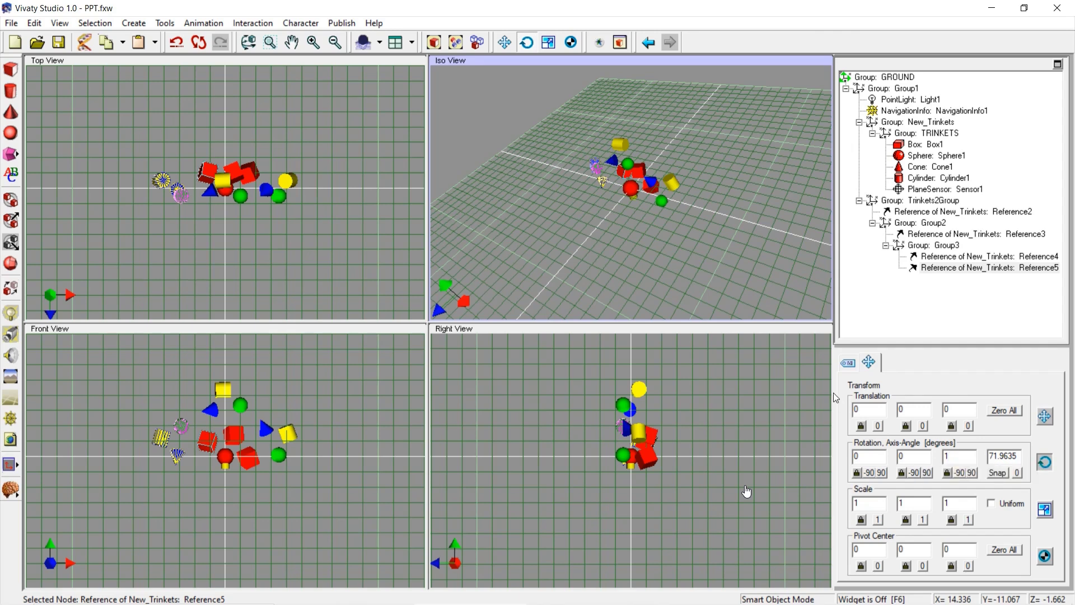
left_click(758, 263)
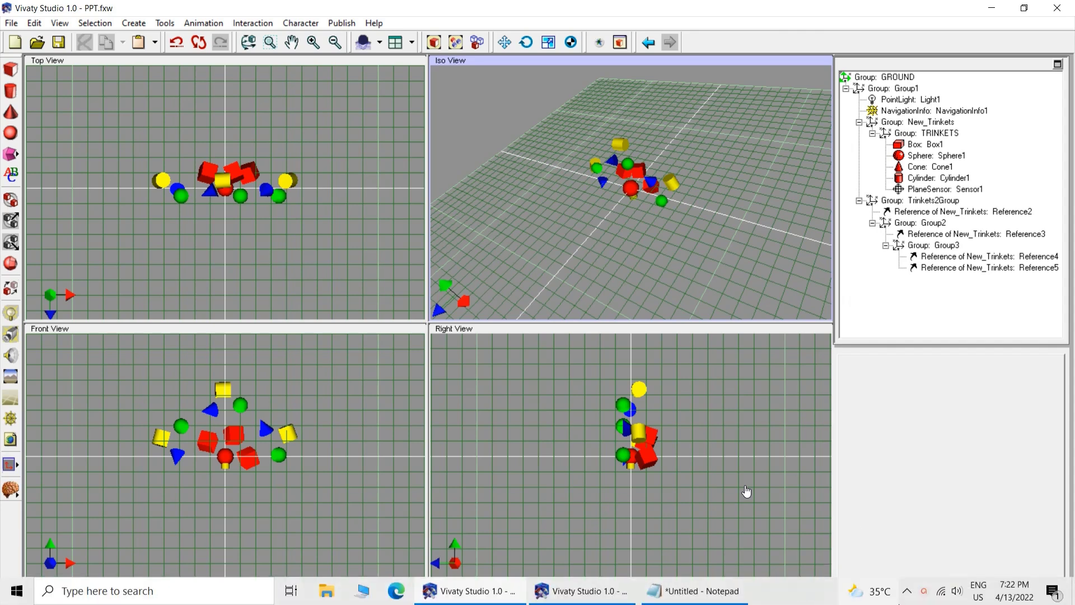
left_click(924, 595)
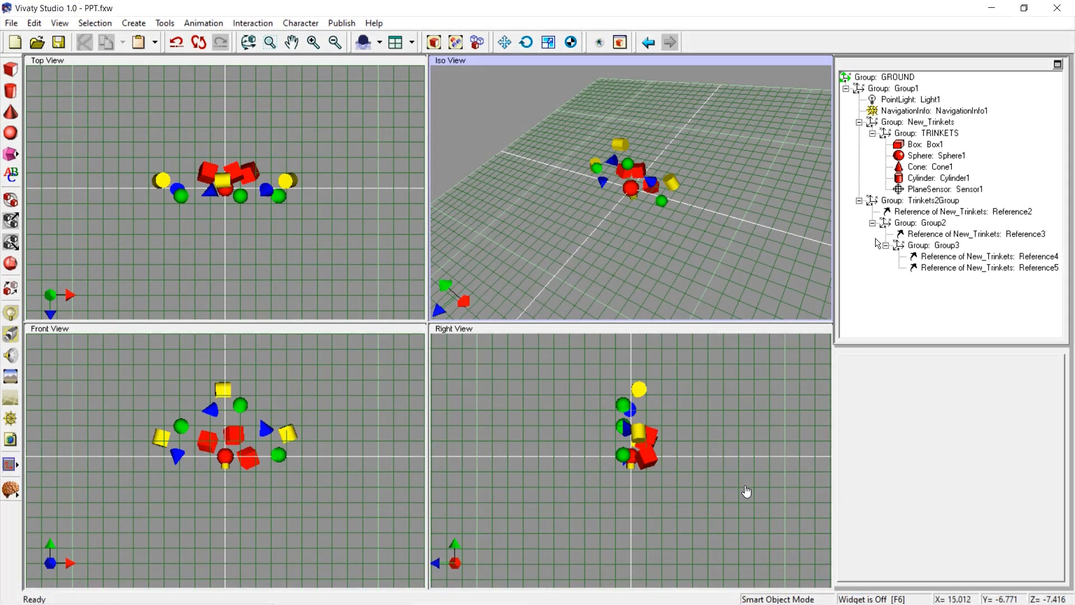
- Set the Z component of Group3's rotation axis to 1
left_click(940, 268)
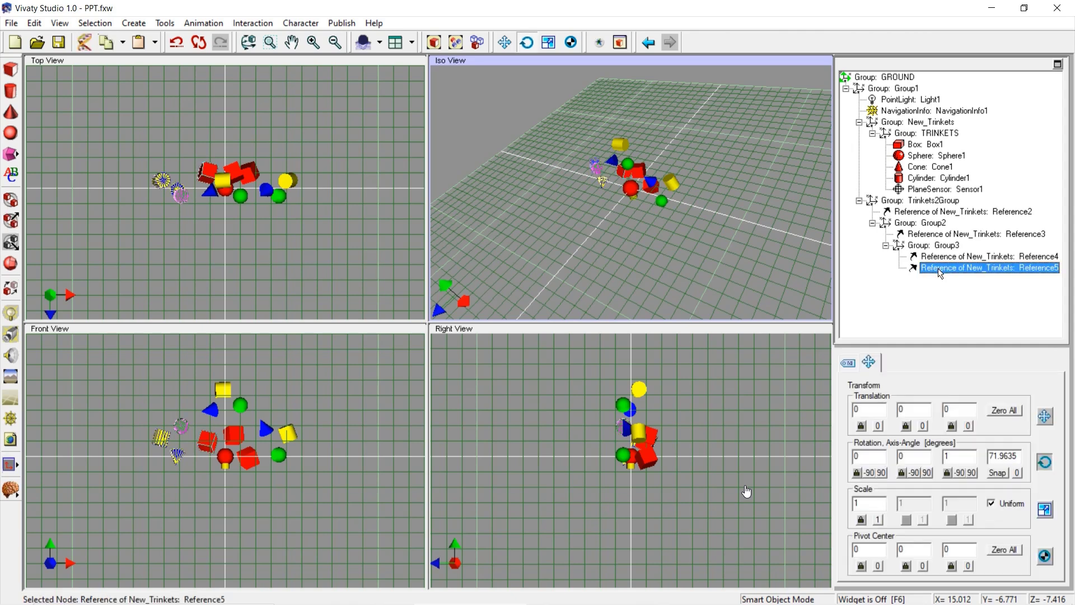
left_click(941, 257)
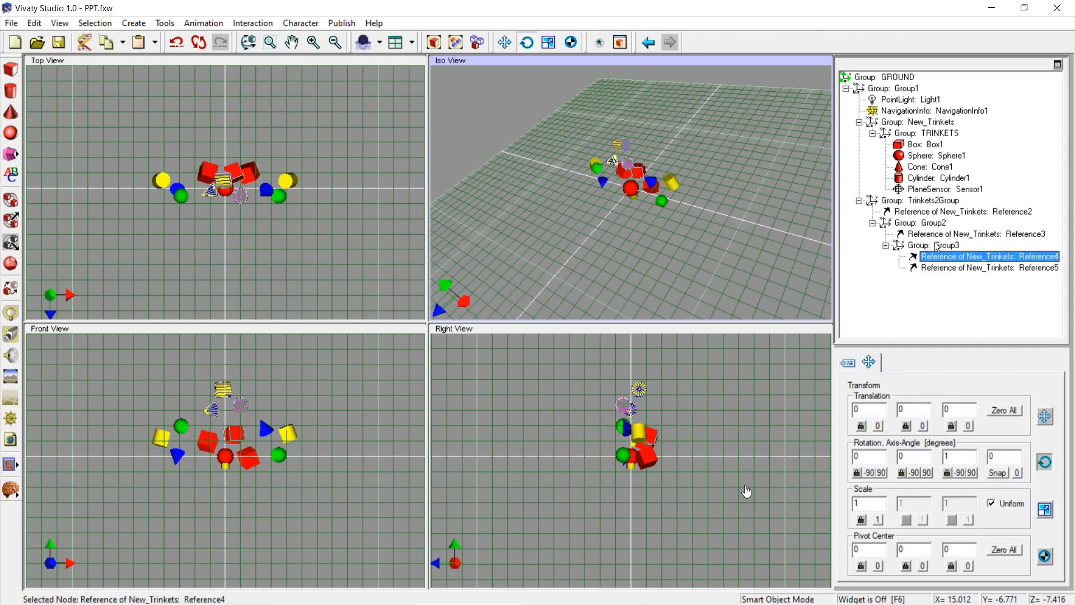
left_click(937, 247)
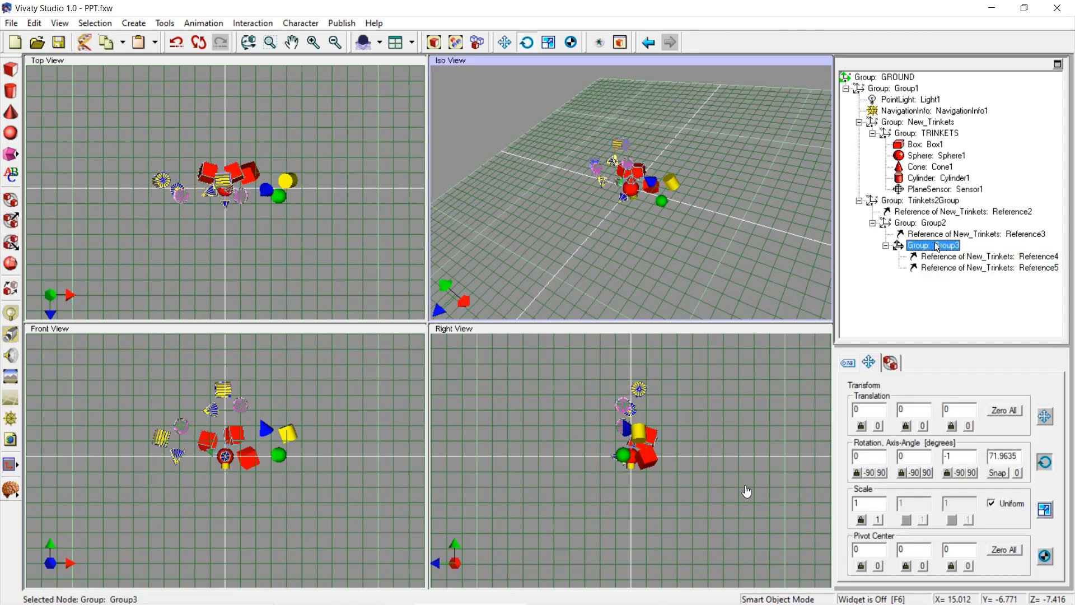
left_click(967, 457)
type("1")
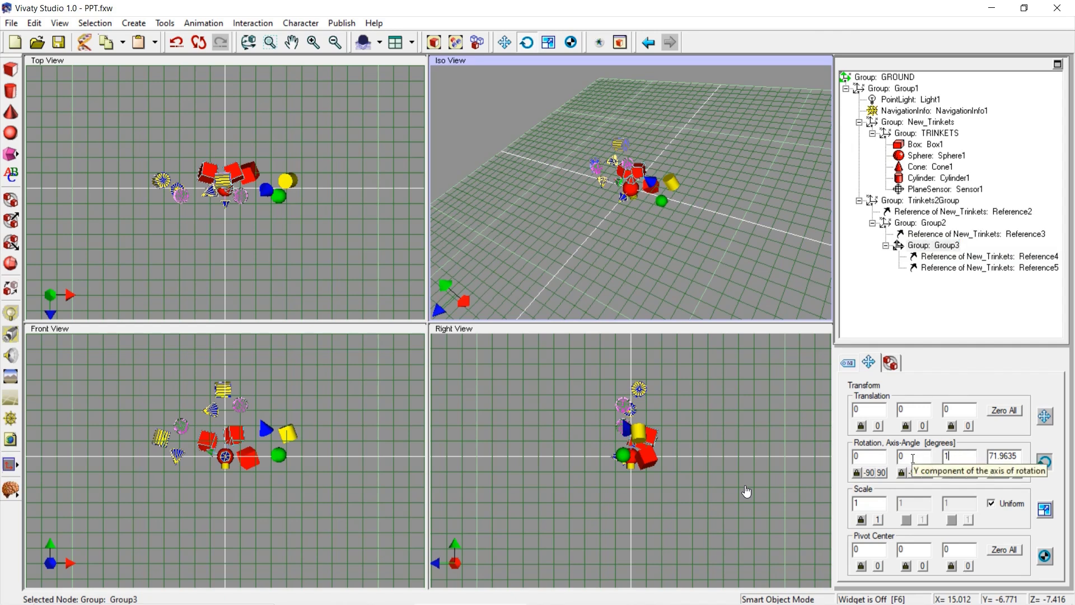
key("Return")
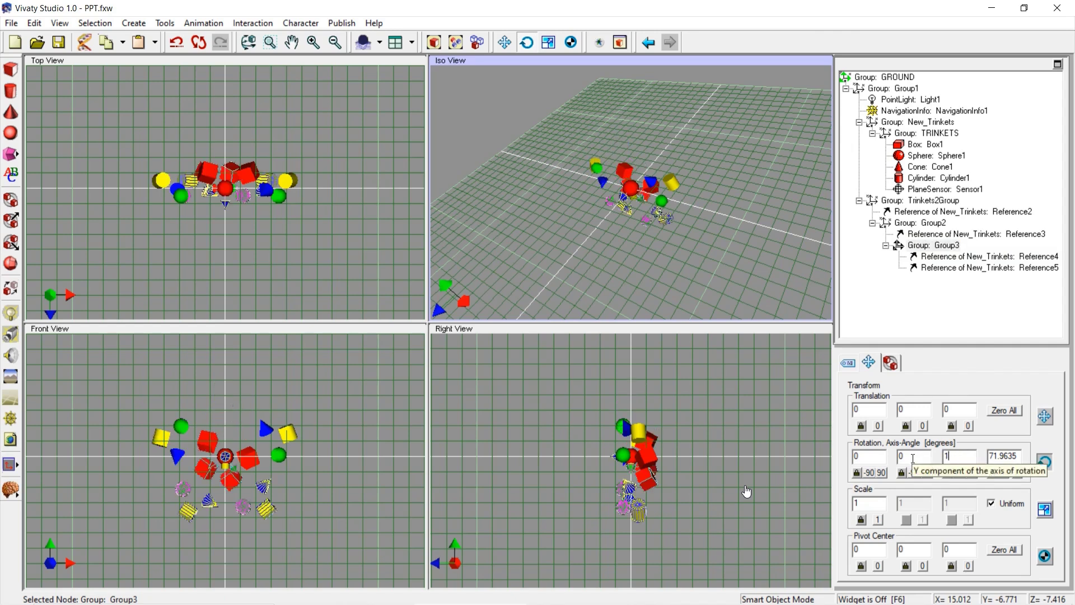
- Set the Z component of Reference2's rotation axis to 1
left_click(975, 235)
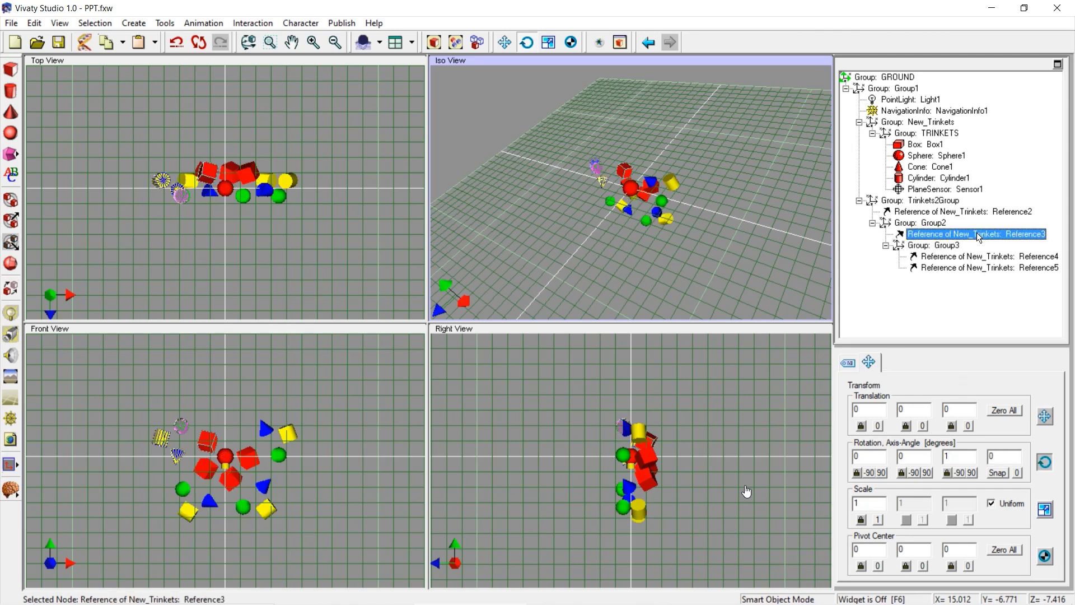
left_click(920, 224)
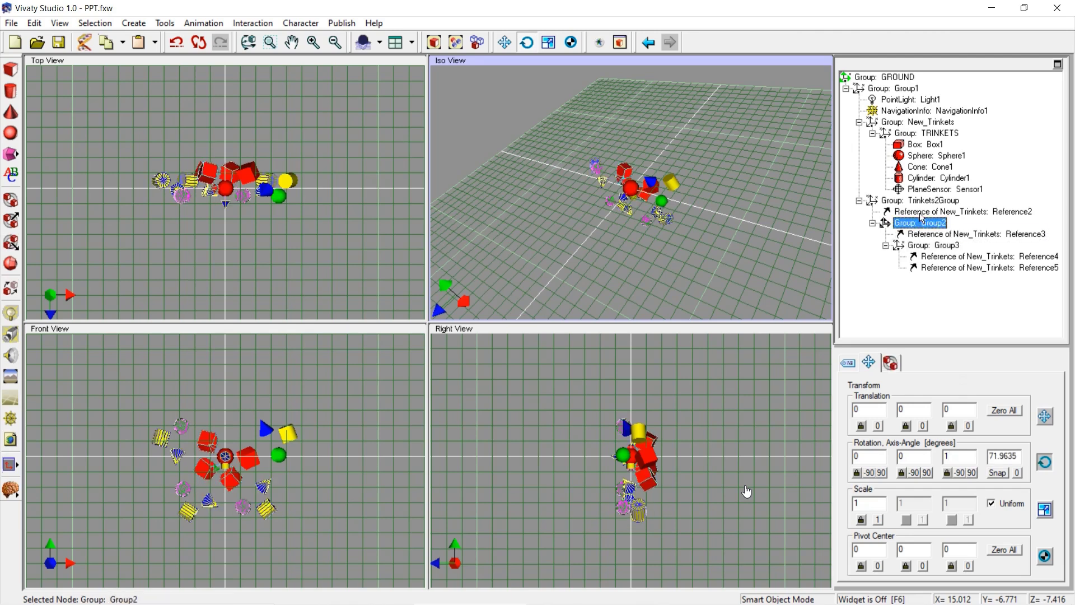
left_click(921, 212)
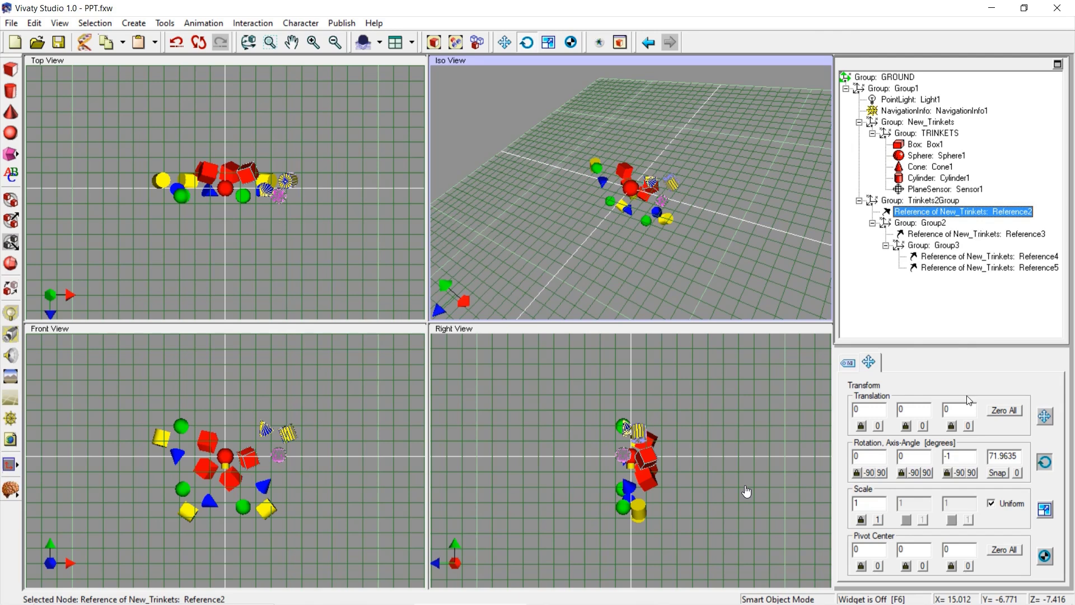
double_click(955, 455)
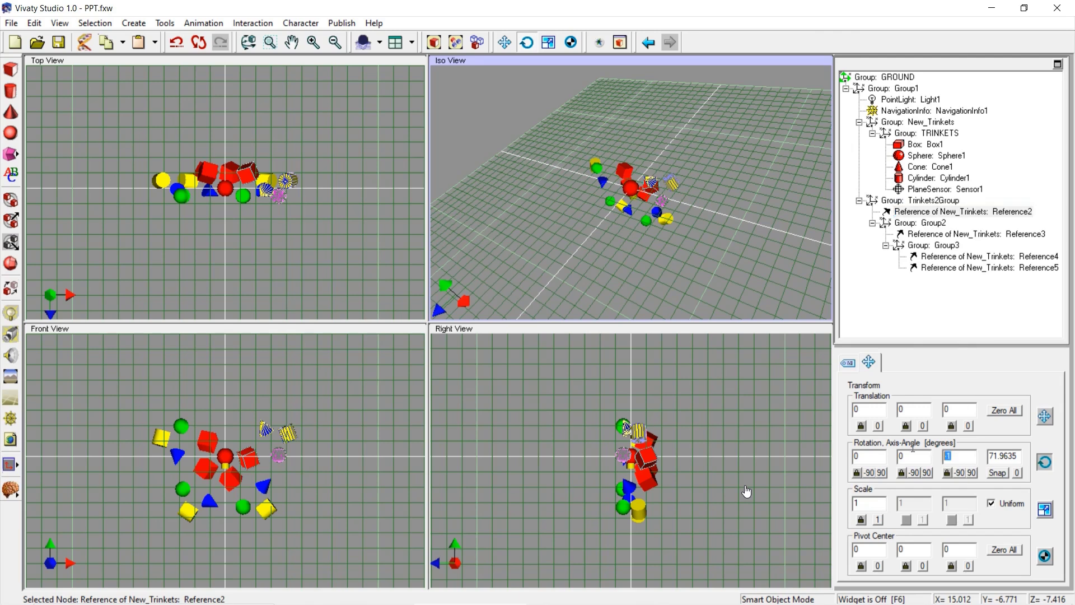
type("1")
key("Return")
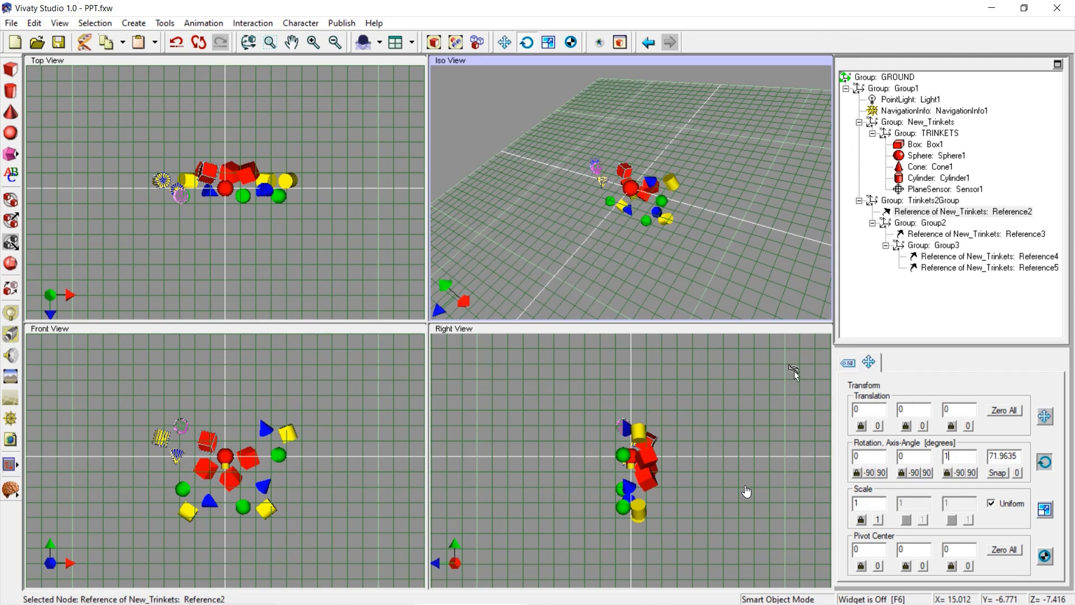
left_click(917, 201)
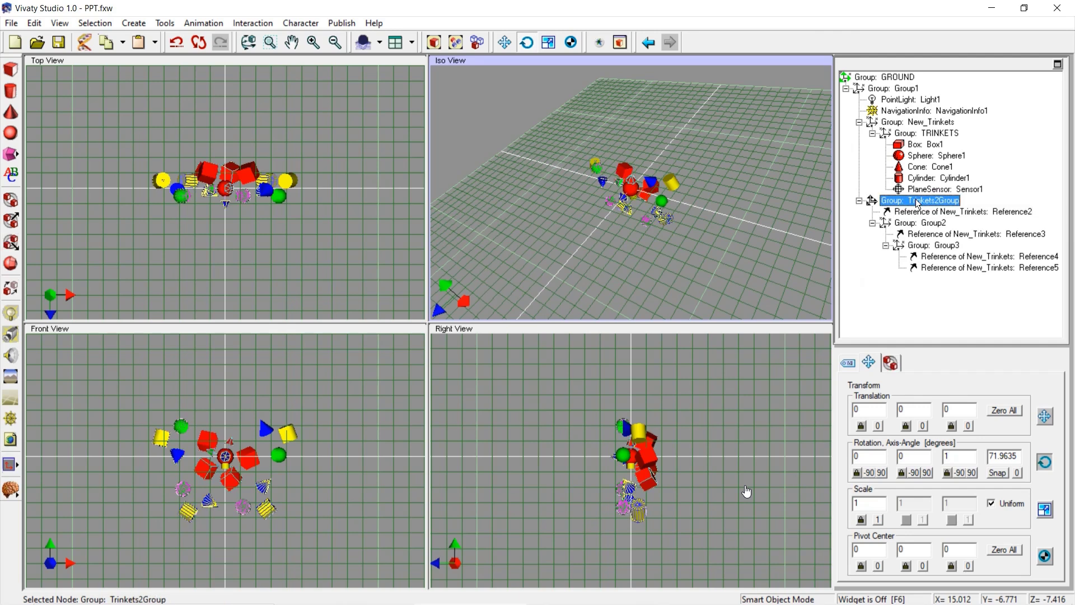
left_click(928, 137)
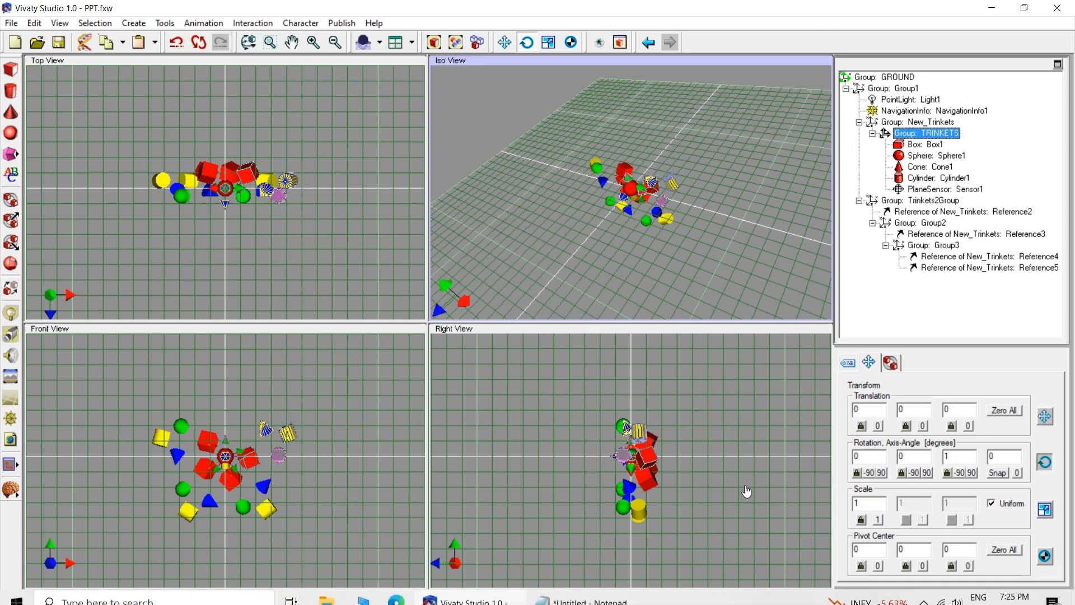
- Reset Reference2's rotation angle to 0 and deselect it
left_click(923, 591)
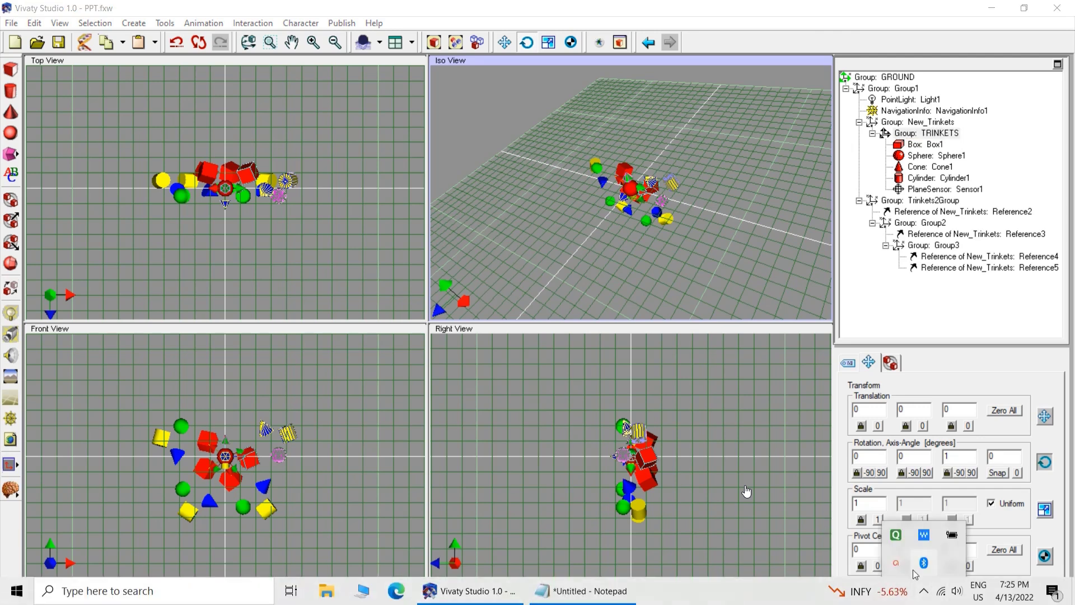
left_click(627, 307)
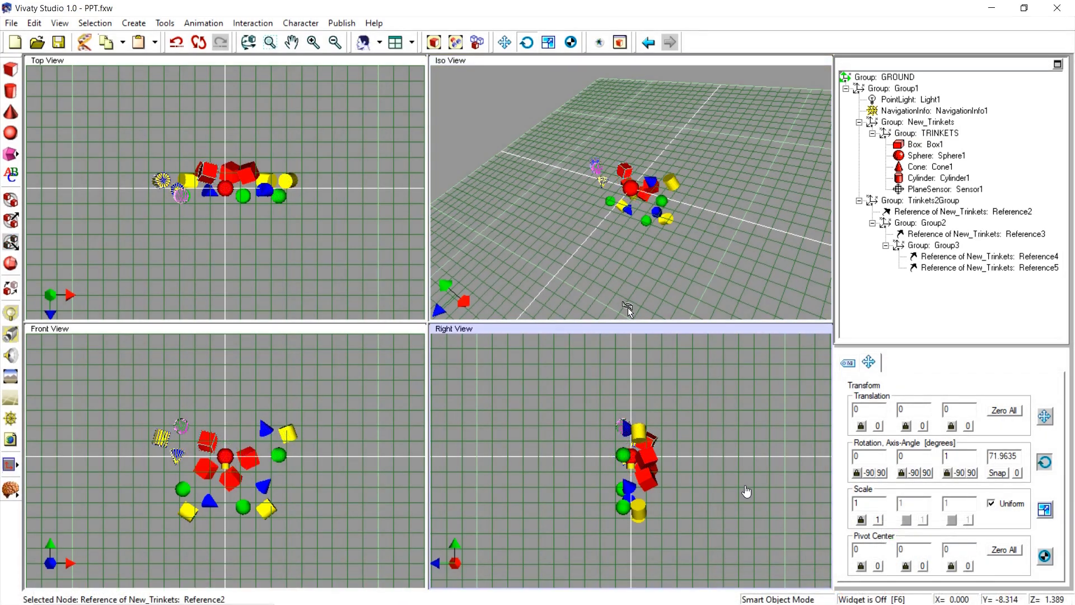
left_click_drag(627, 307, 682, 290)
left_click(682, 290)
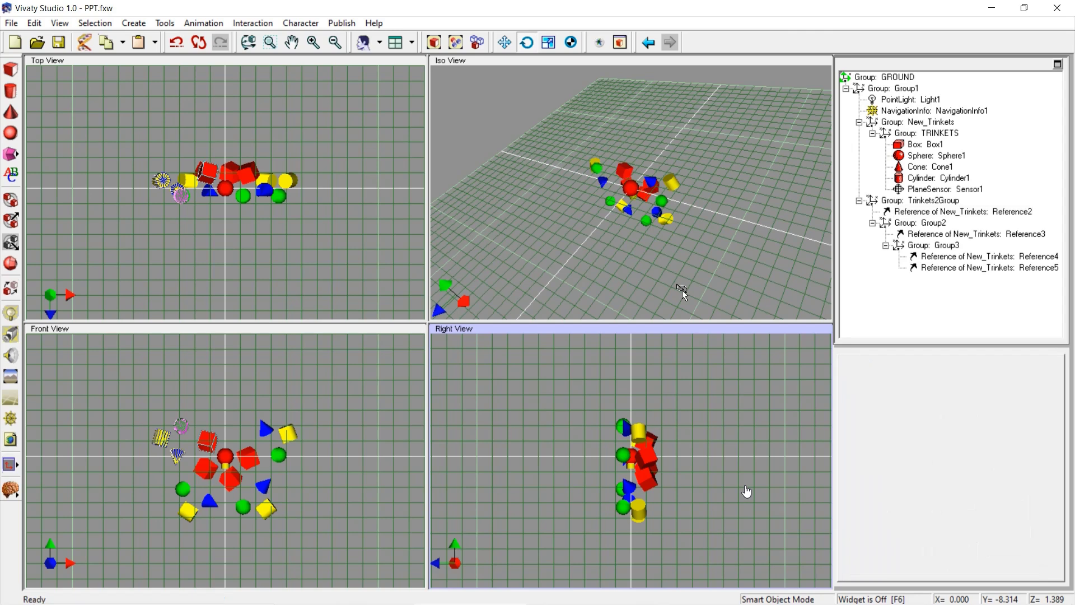
left_click(908, 212)
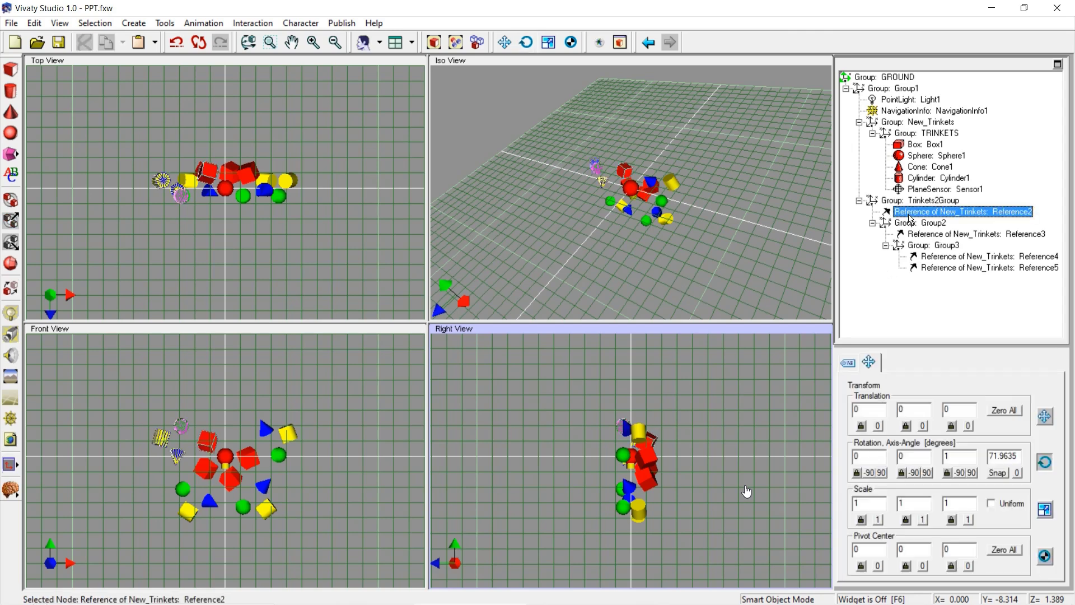
left_click(1016, 473)
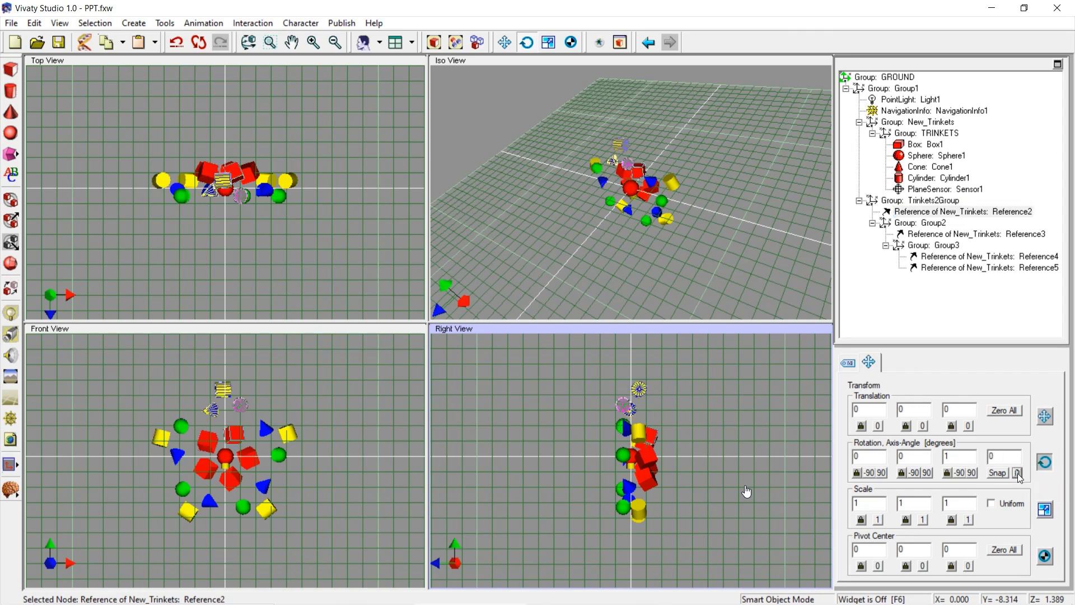
left_click_drag(924, 591, 902, 569)
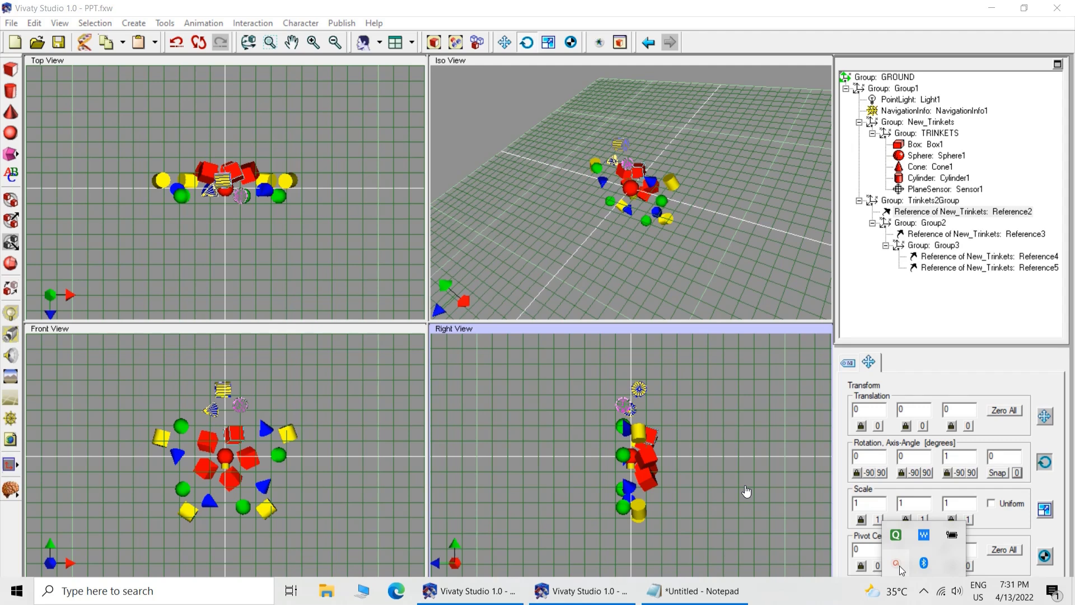
left_click(67, 499)
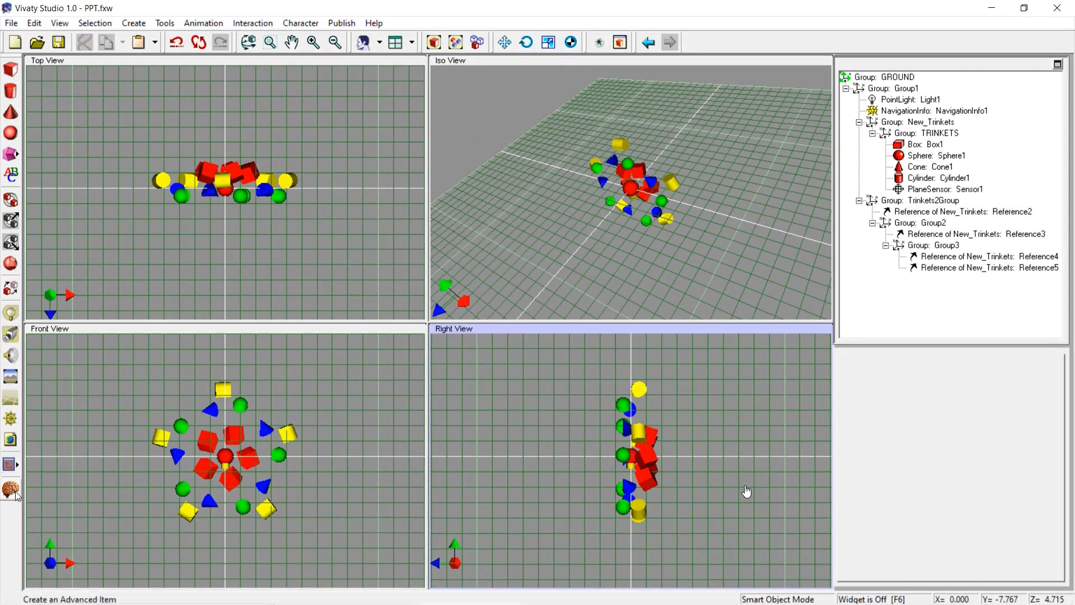
- Add a ROUTE to the scene and choose the PlaneSensor Sensor1 as its source node
left_click(15, 492)
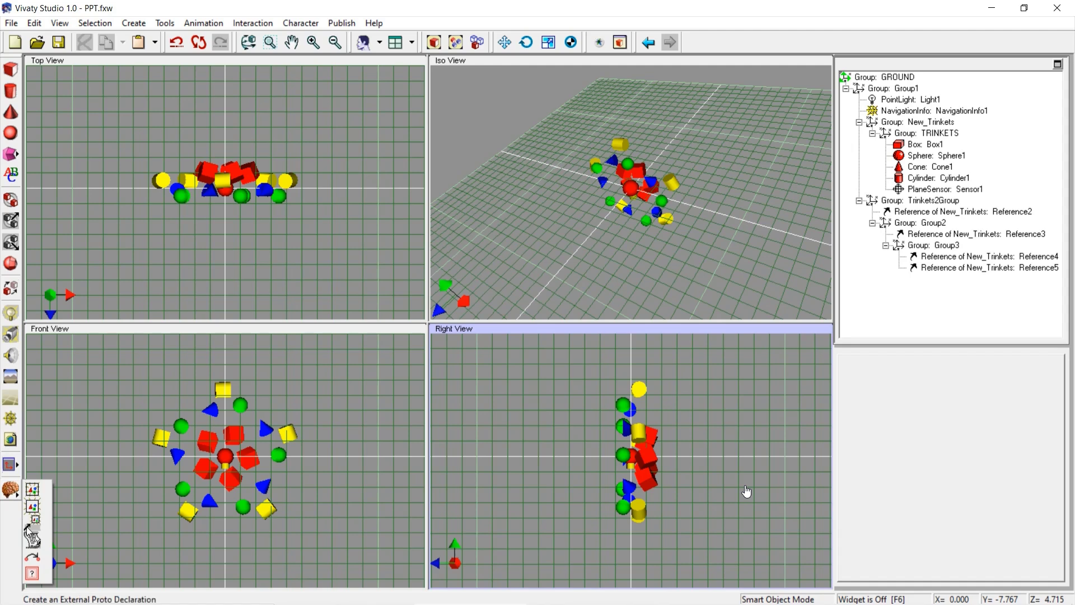
left_click(32, 557)
left_click(649, 239)
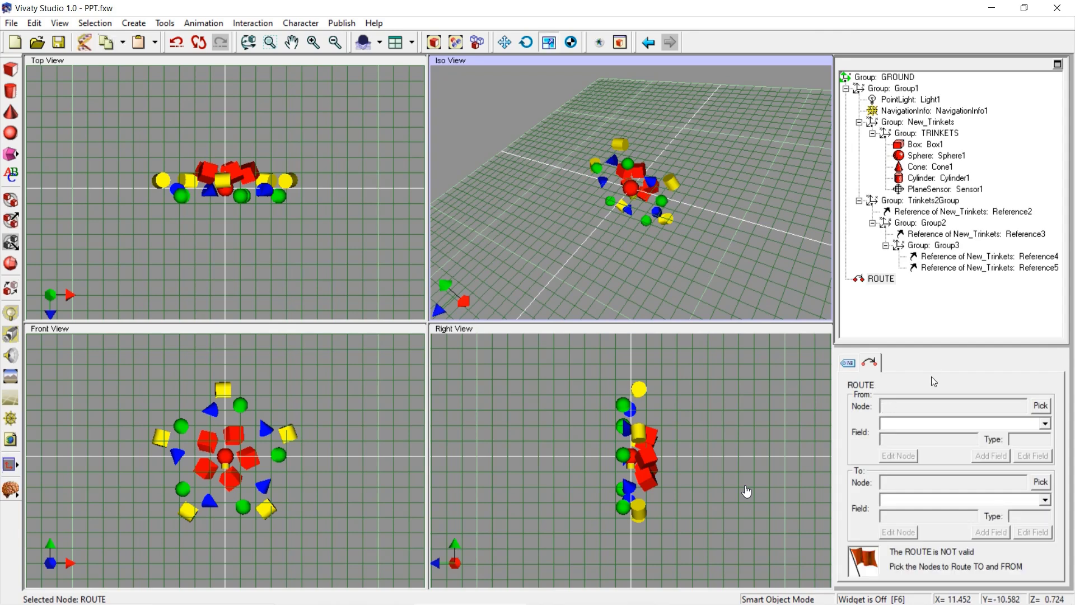
left_click(1041, 409)
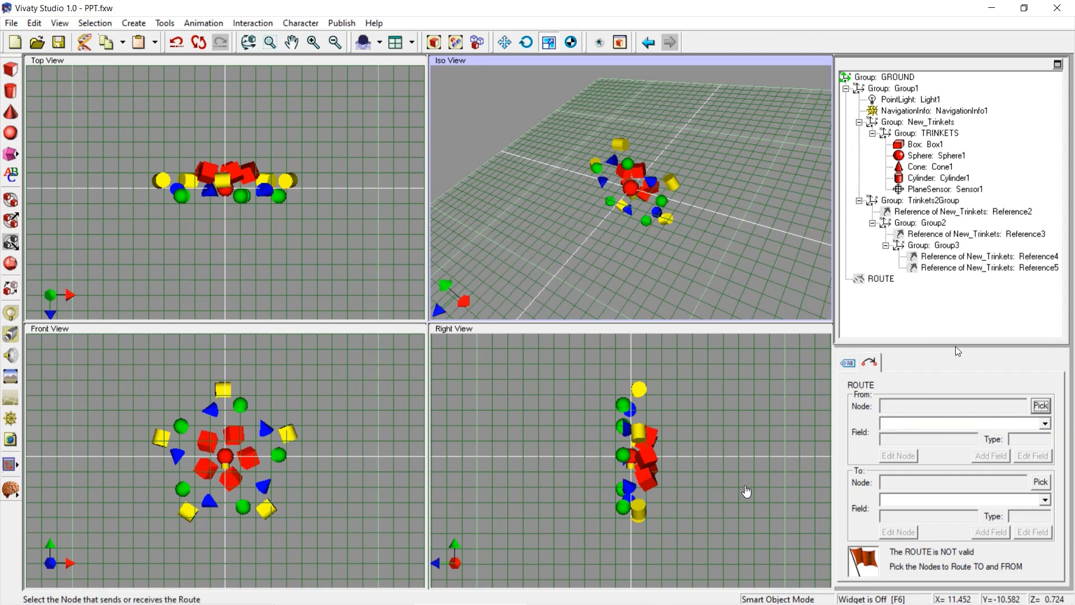
left_click(965, 191)
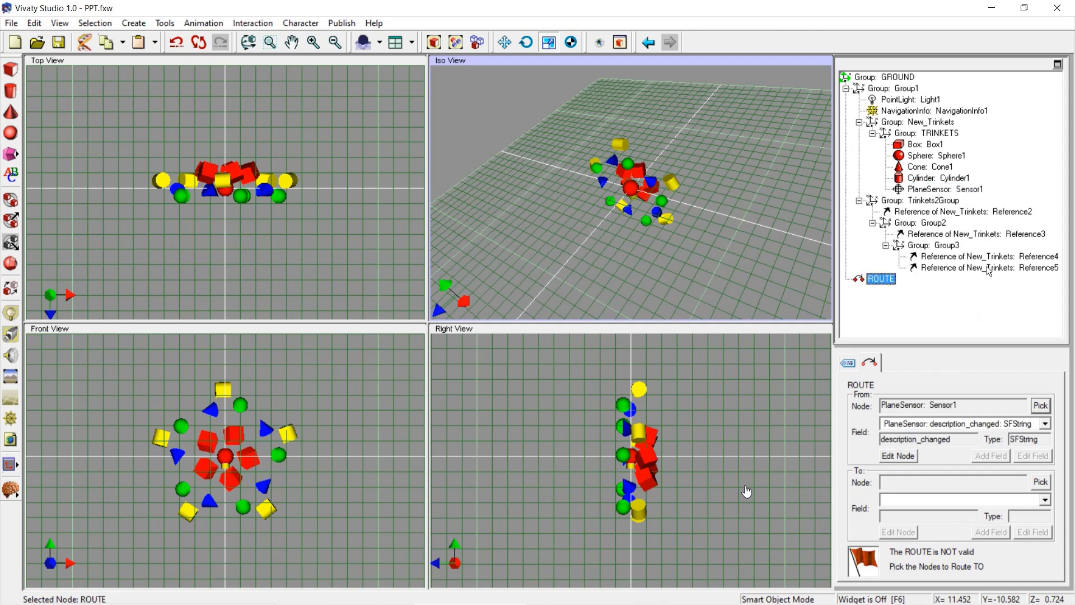
- Choose the TRINKETS group as the route's destination node and set the source field to translation_changed
left_click(1040, 484)
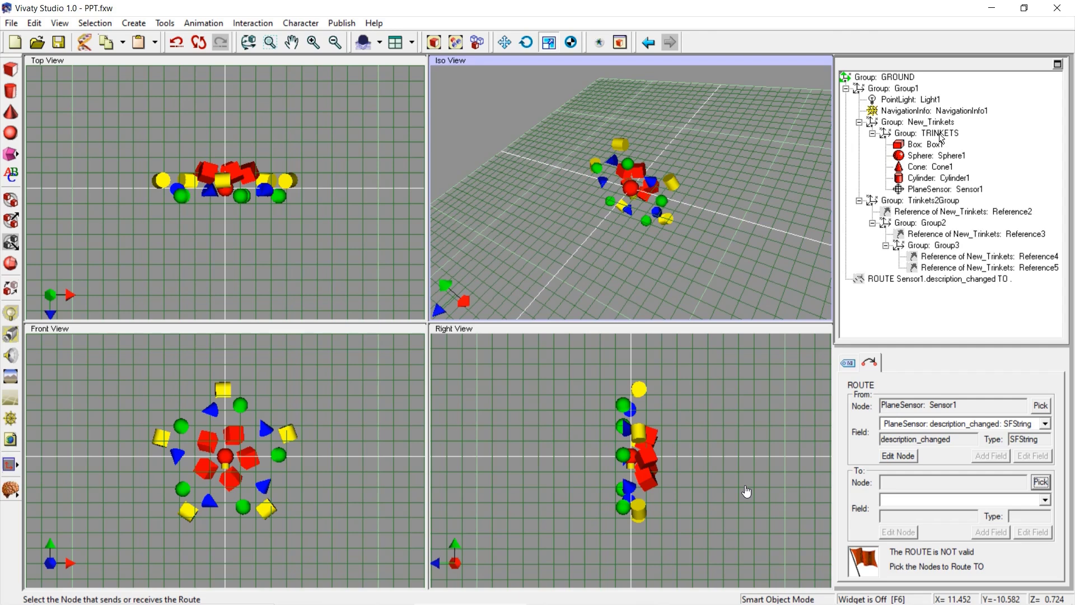
left_click(940, 135)
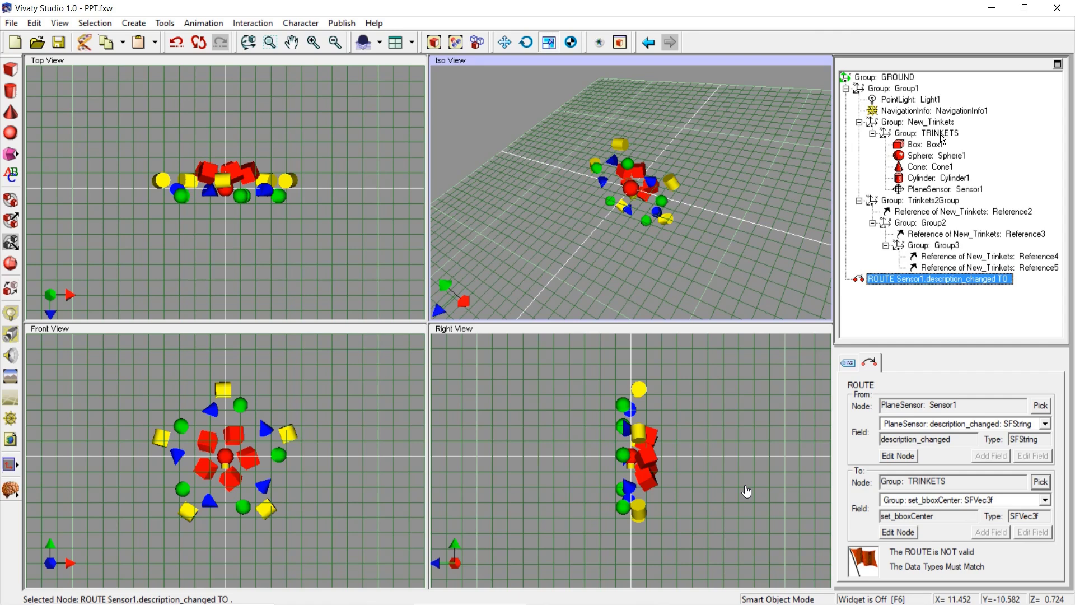
left_click(1045, 424)
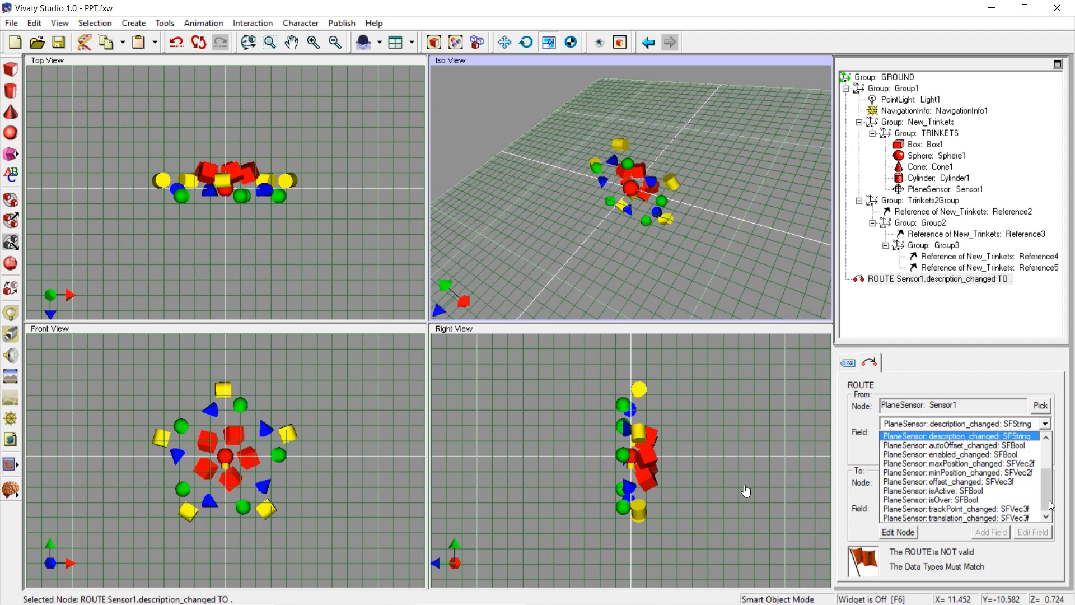
left_click(1033, 518)
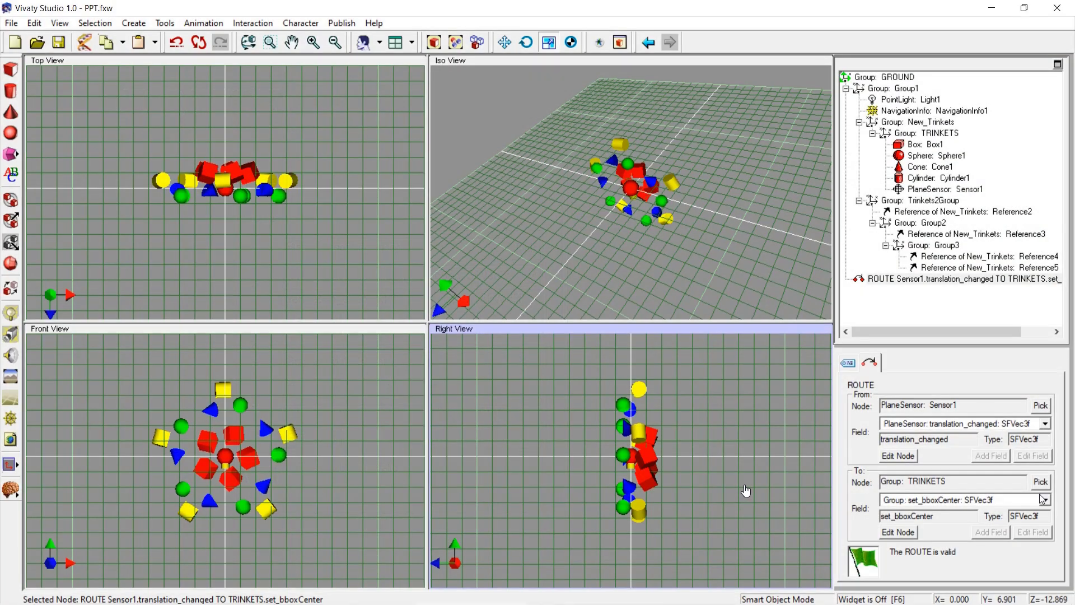
- Set the route's destination field to the TRINKETS transform's set_translation
left_click(1045, 501)
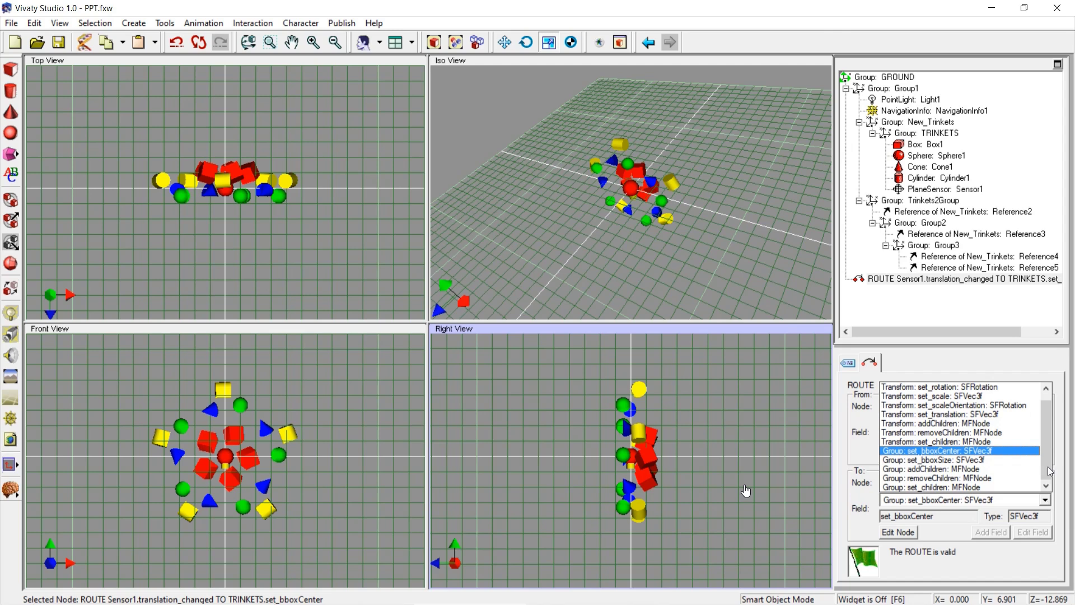
left_click_drag(1050, 459, 1051, 435)
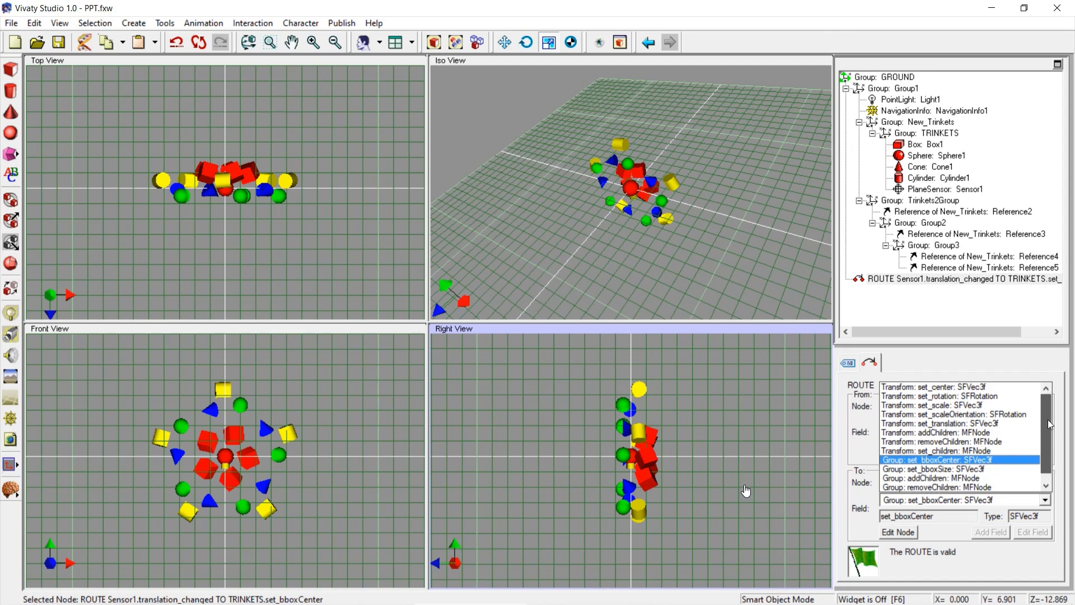
mouse_move(1048, 424)
left_mouse_down()
mouse_move(1044, 470)
mouse_move(1049, 430)
left_mouse_up()
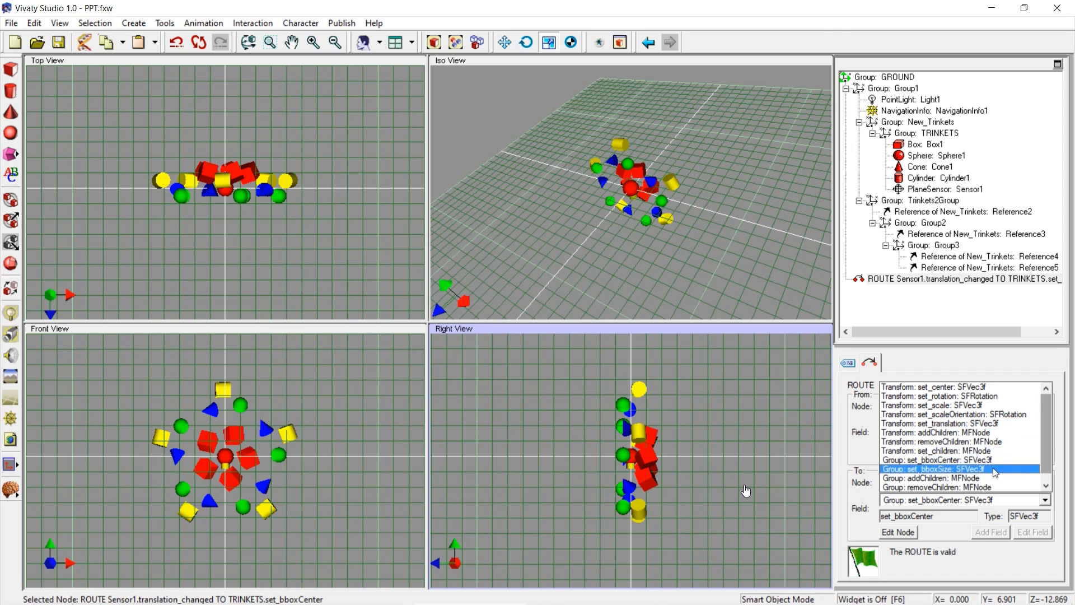
left_click(976, 423)
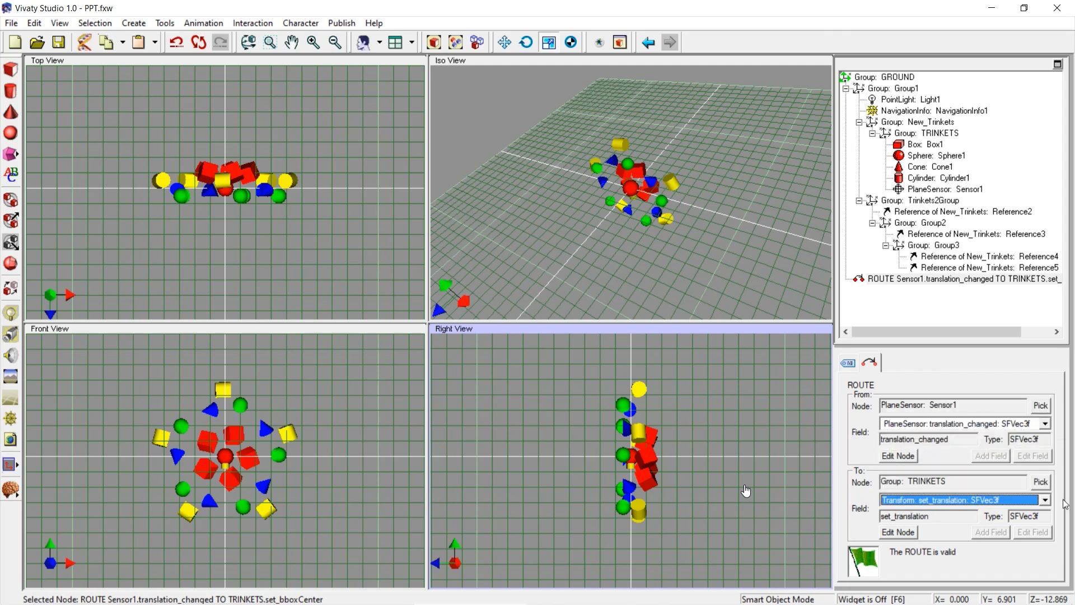
mouse_move(932, 599)
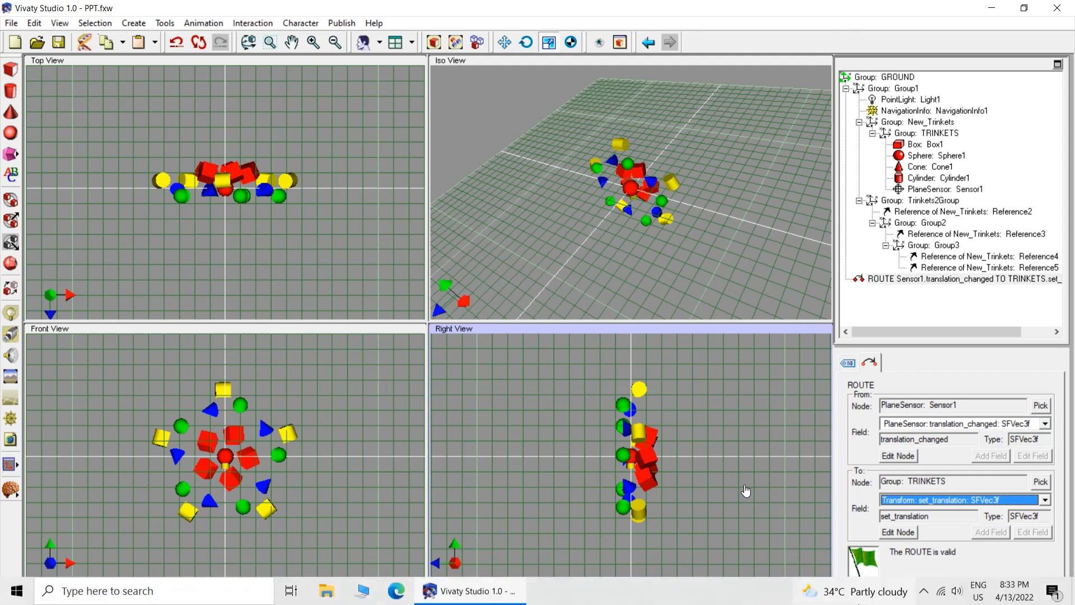
left_click(923, 591)
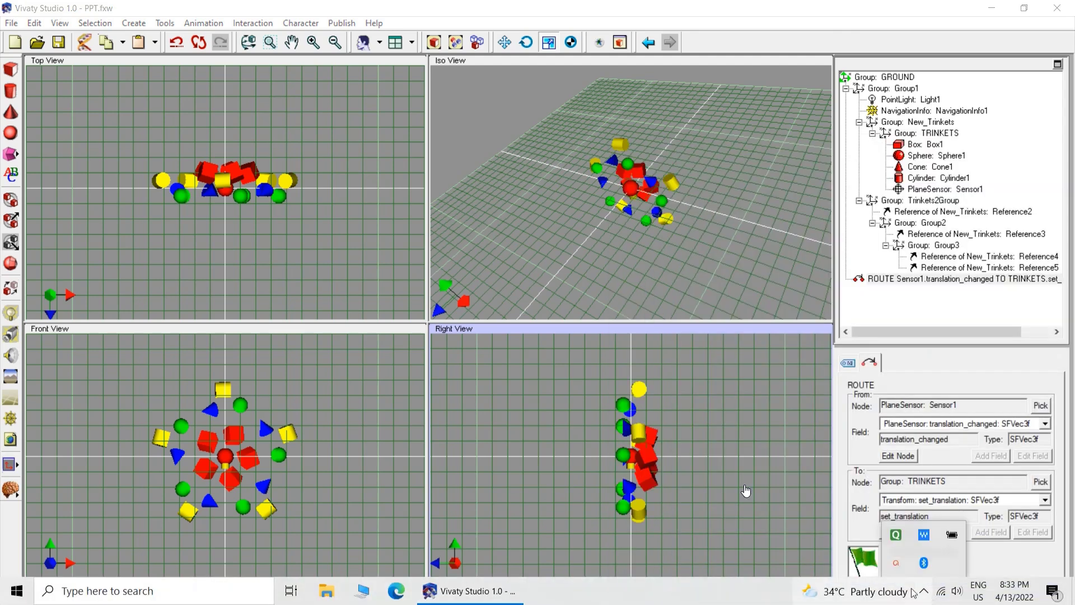
left_click(75, 123)
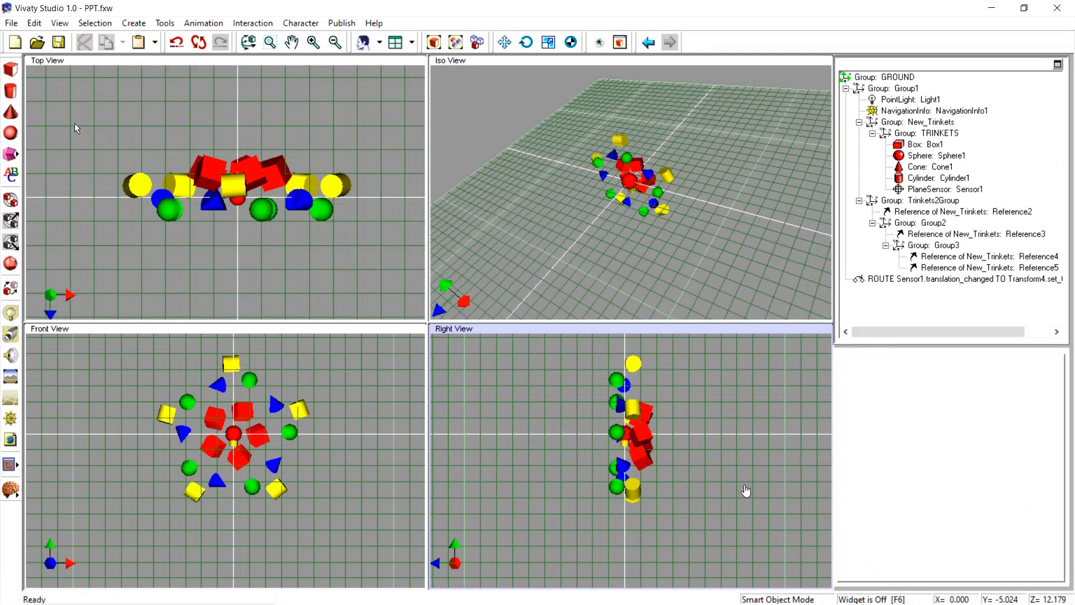
- Export the scene to the Desktop as an uncompressed VRML file named KALEDOSCOPE 13 APRIL 2022
left_click(8, 21)
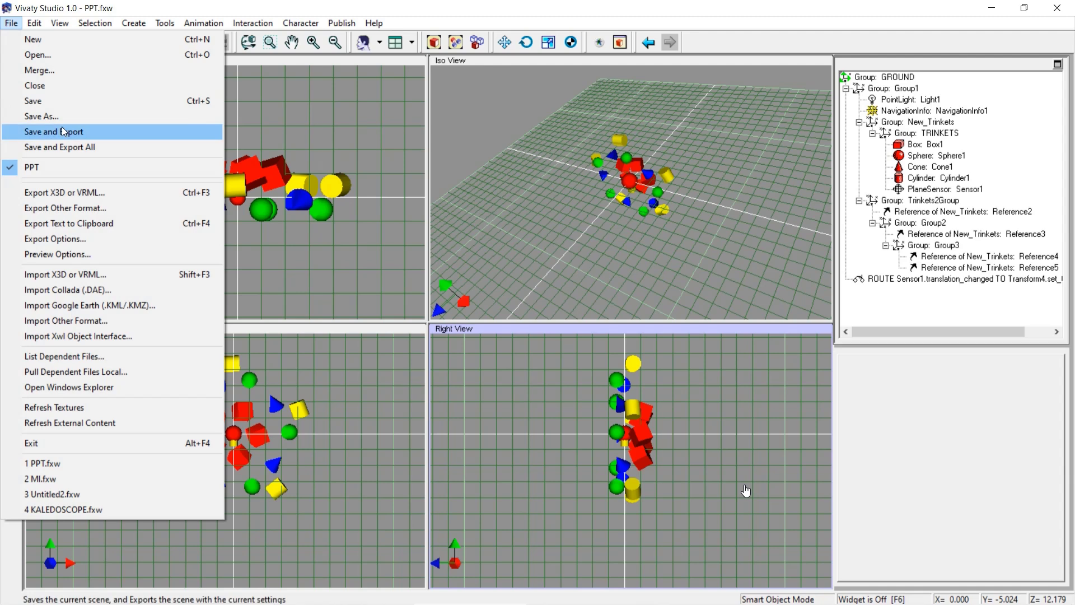
left_click(69, 194)
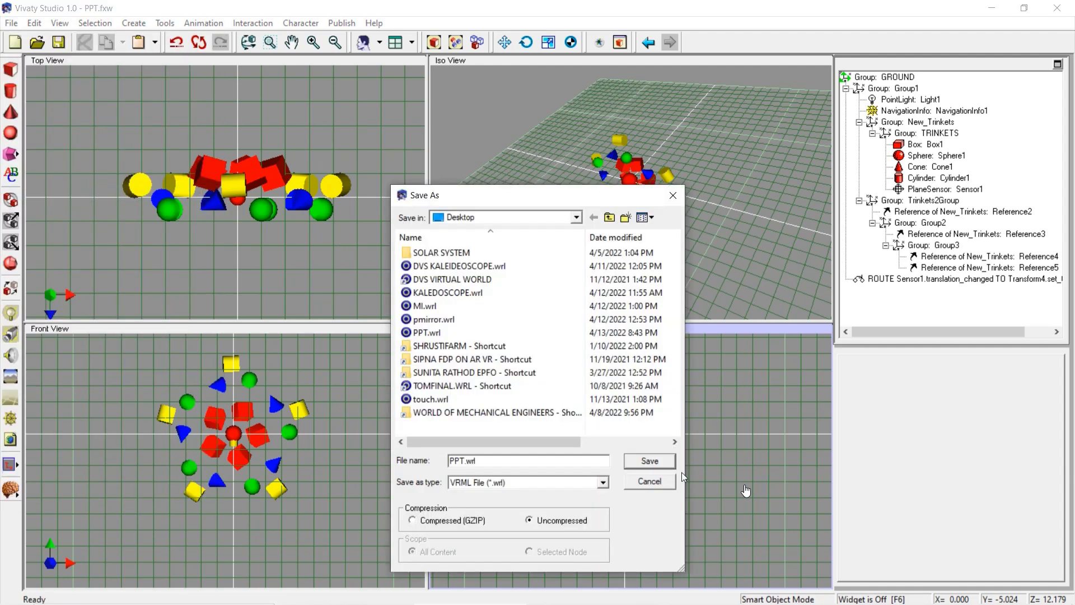
double_click(502, 460)
type("KA")
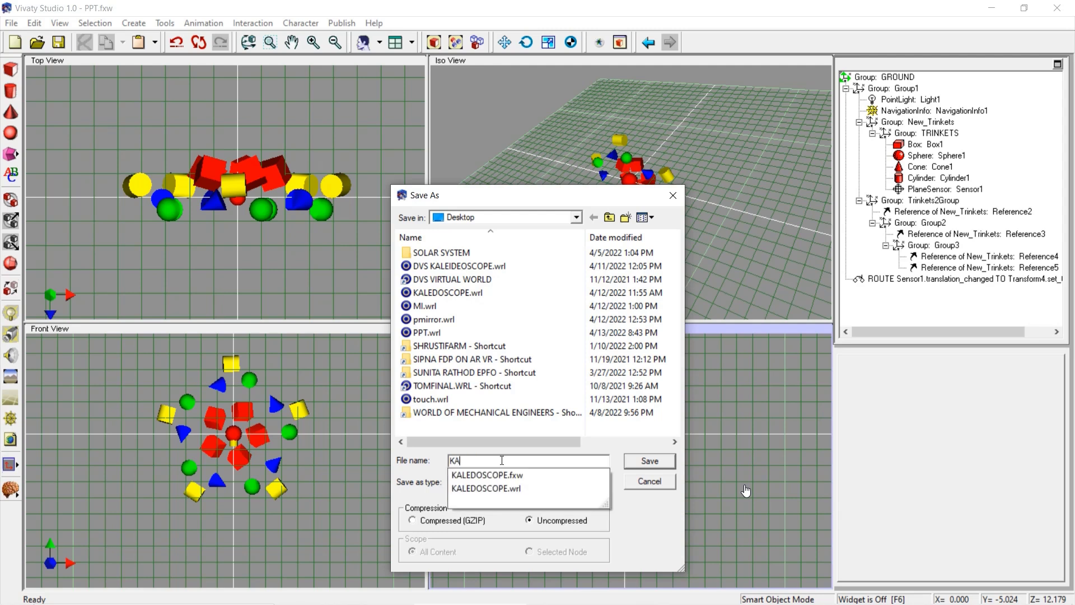
type("LEDOSCOPE")
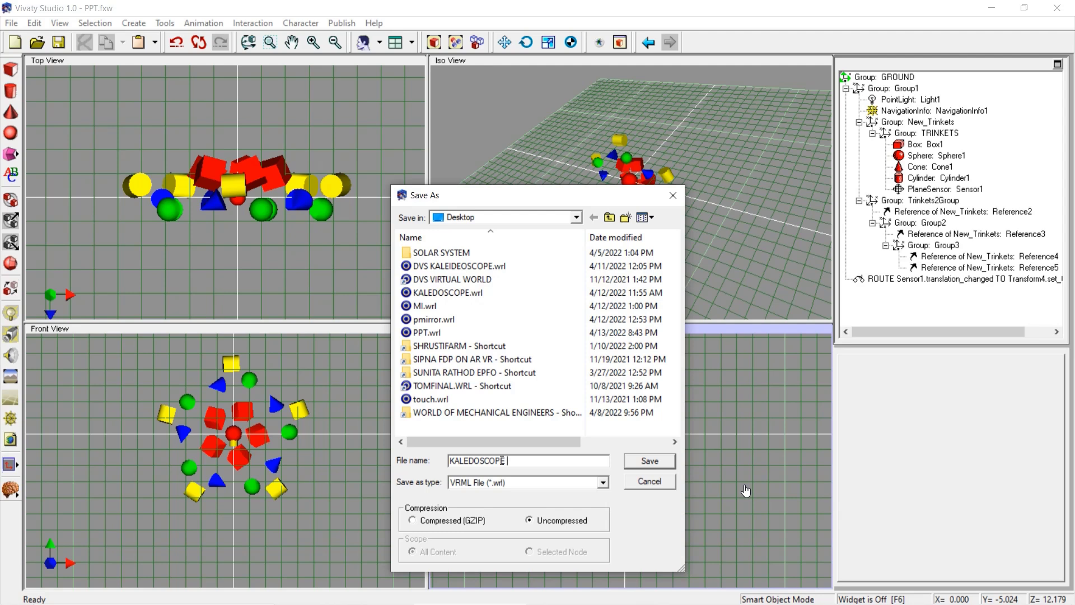
type("14")
key("BackSpace")
type("3 APRIL 2022")
left_click(648, 462)
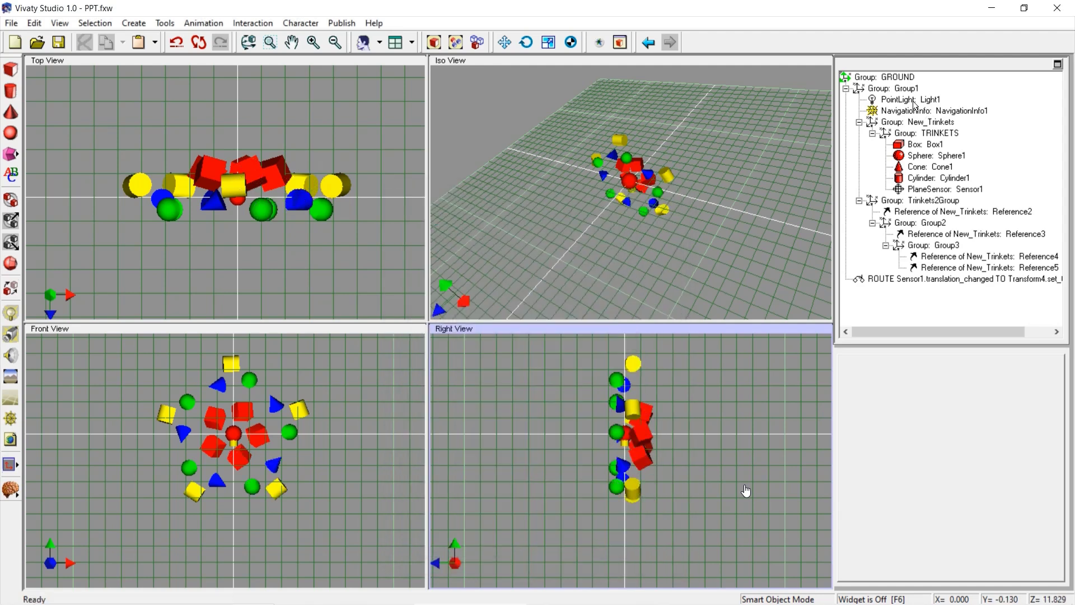
- Switch to the desktop and open the exported KALEDOSCOPE 13 APRIL 2022.wrl in BS Contact to view the scene
left_click(991, 8)
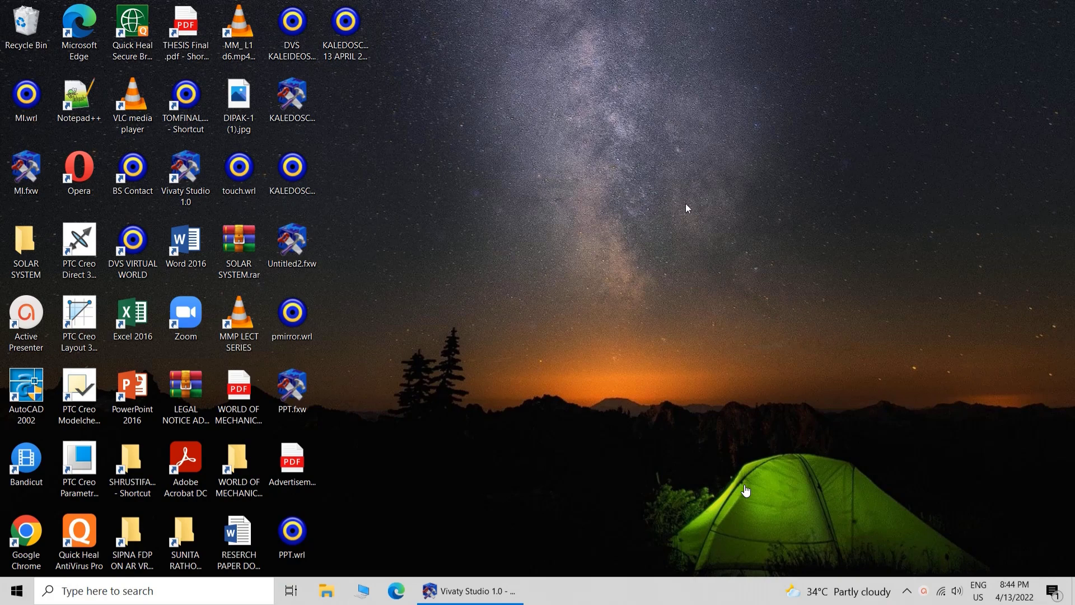
double_click(347, 33)
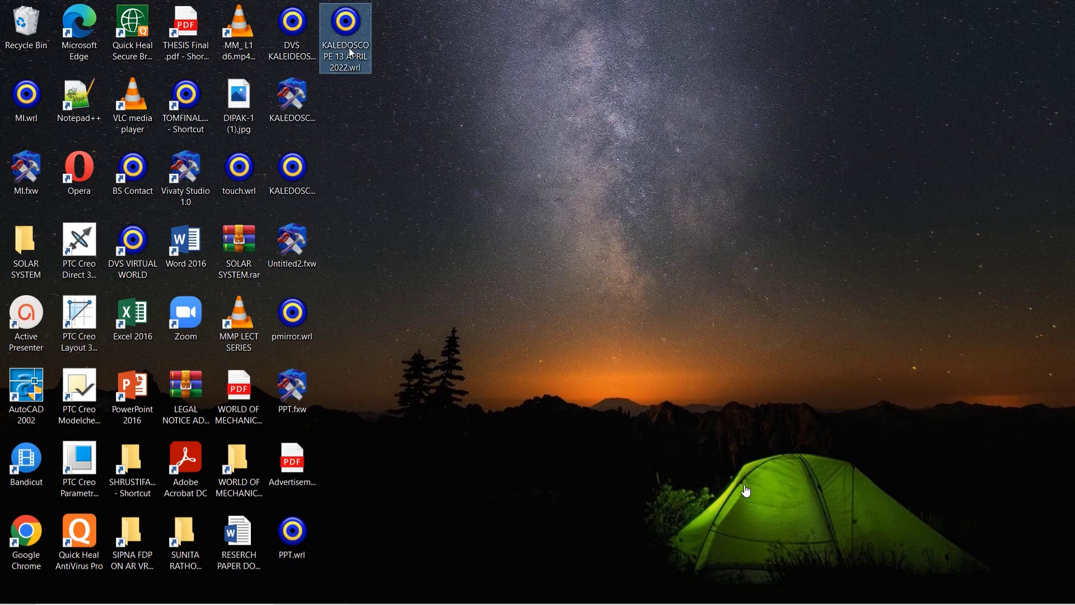
left_click(744, 246)
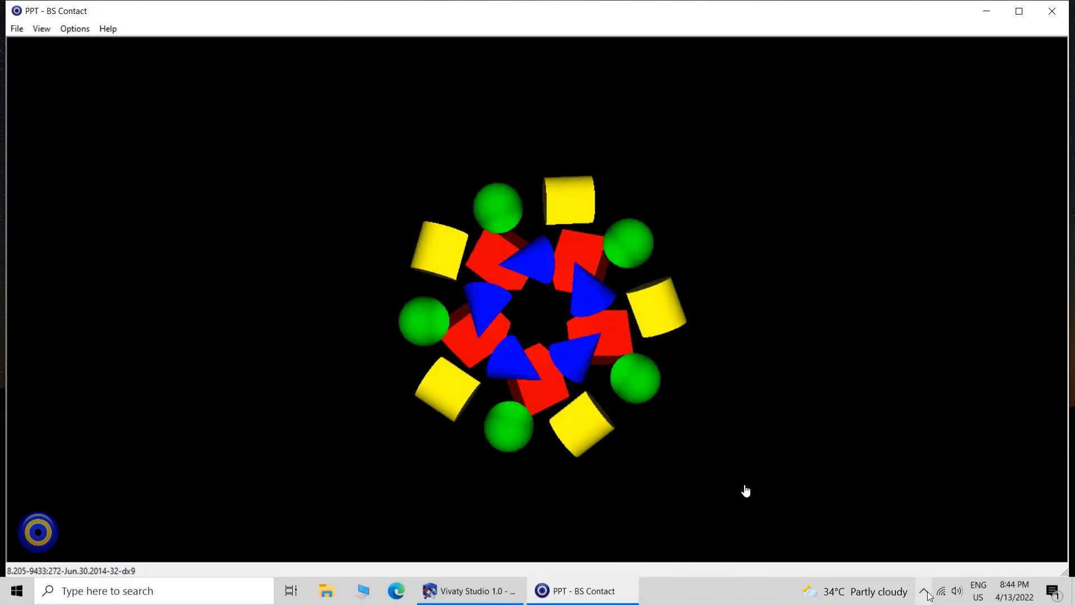
left_click(924, 597)
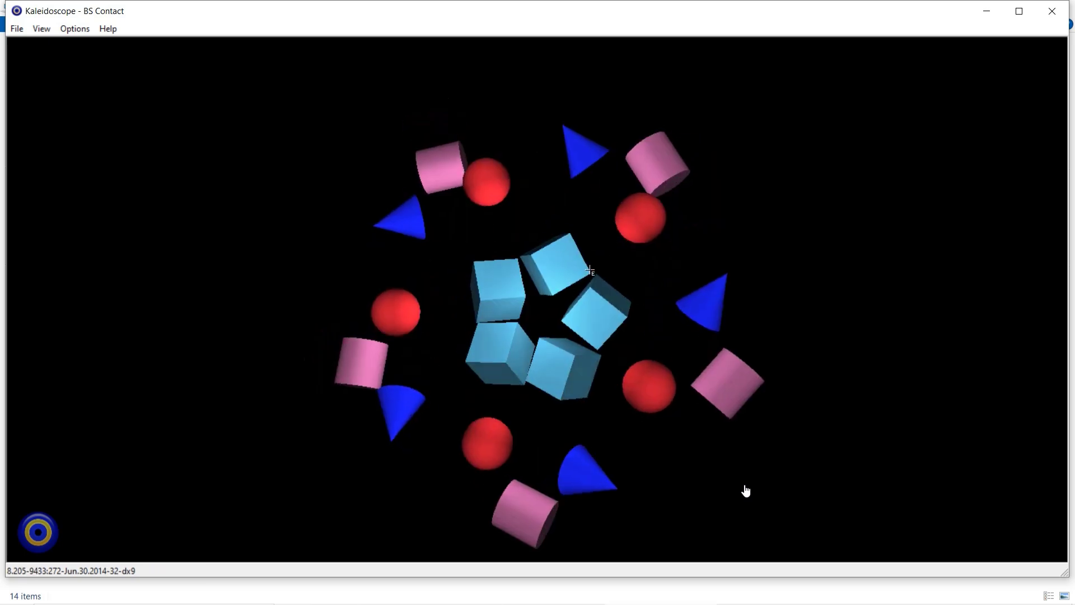
right_click(742, 210)
left_click(739, 180)
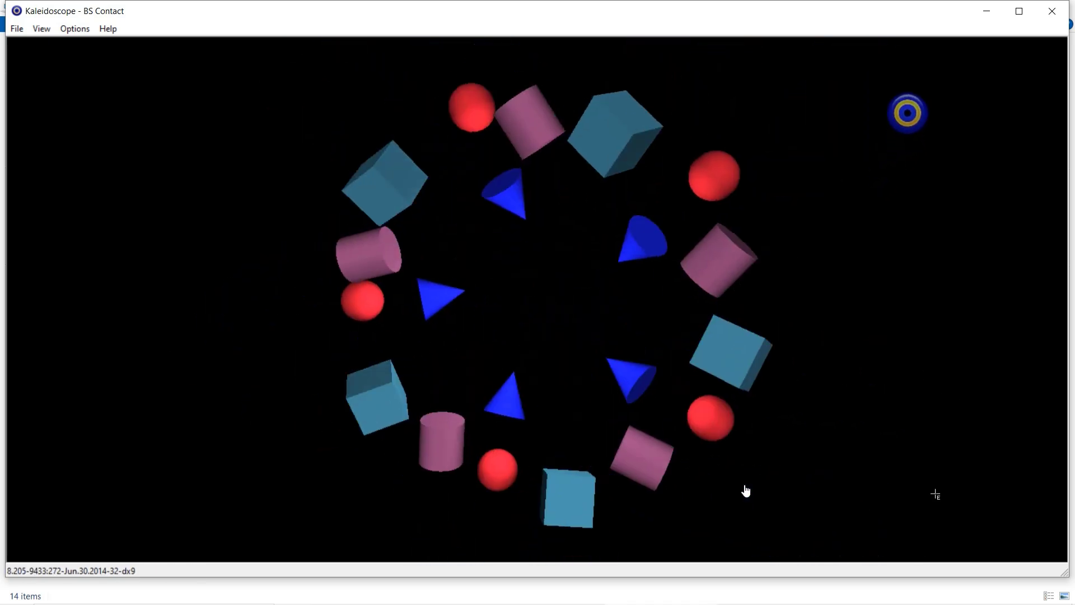
mouse_move(946, 578)
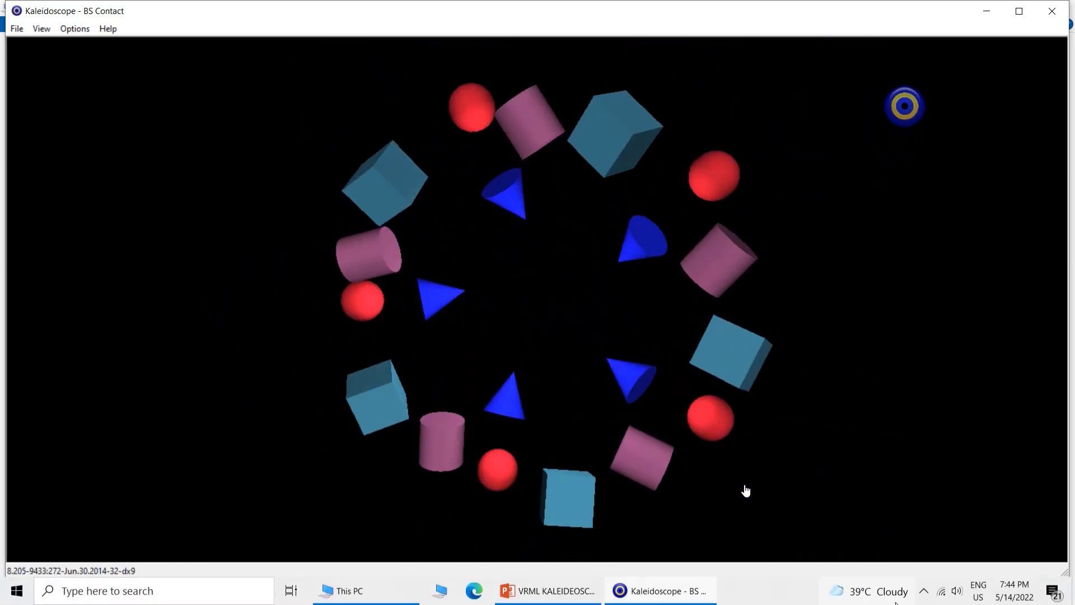
left_click(923, 591)
left_click(901, 569)
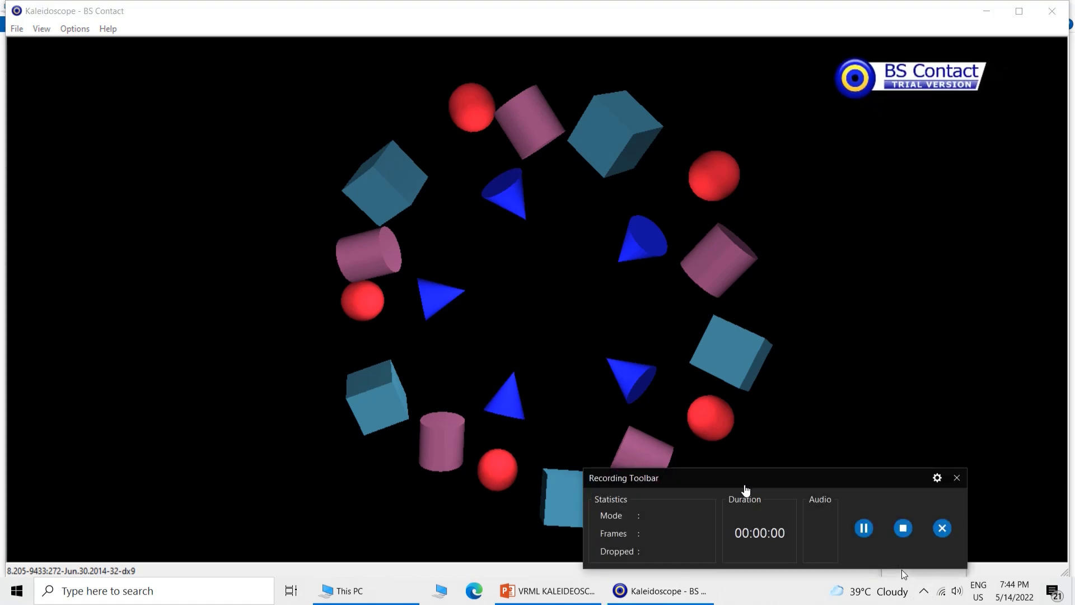